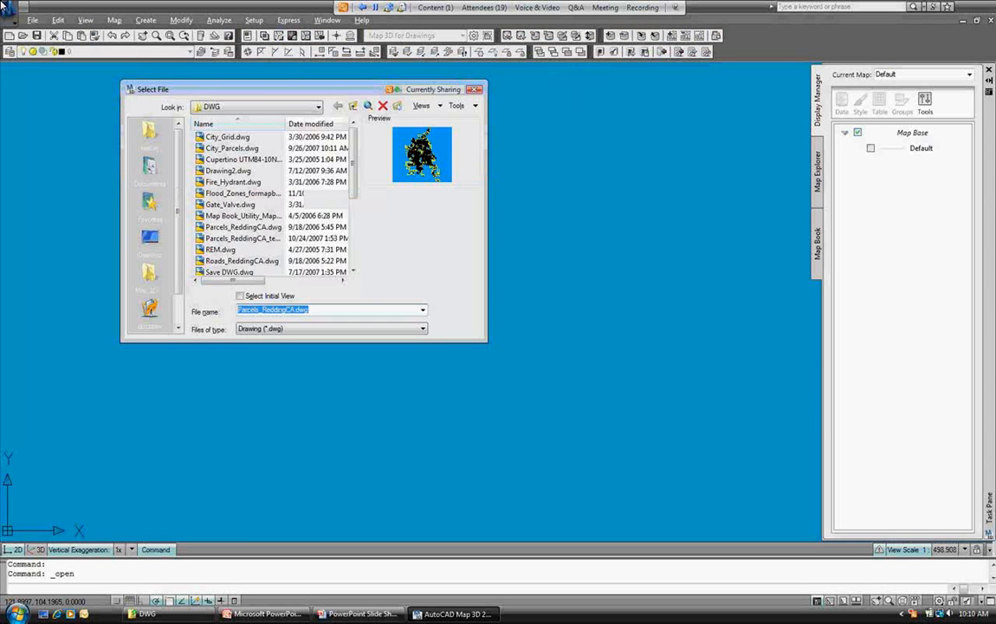
# Open Parcels_ReddingCA.dwg and zoom in and out on the Redding parcel linework.
pyautogui.press('Return')
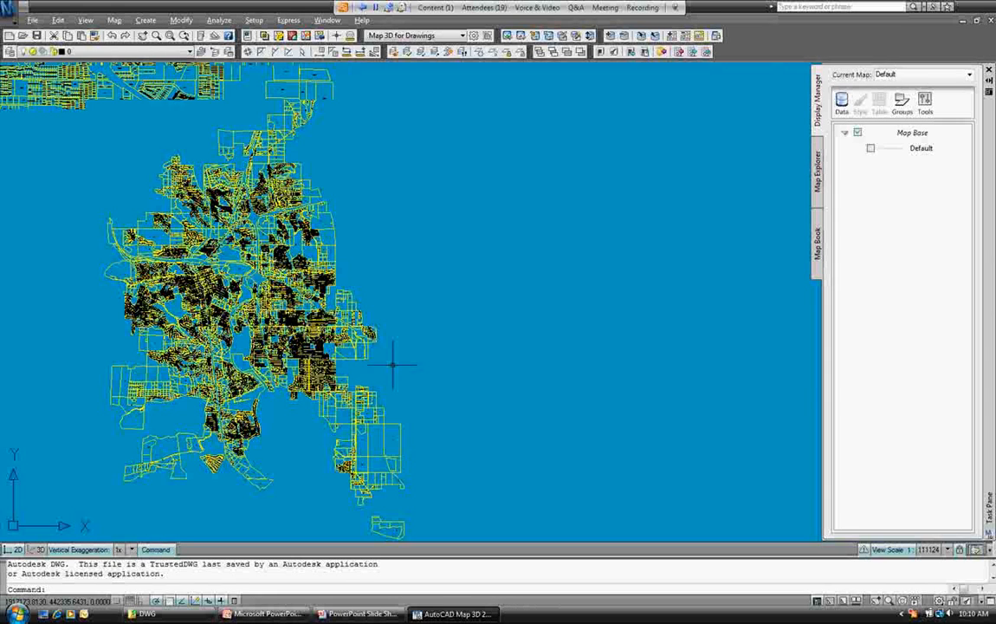
pyautogui.scroll(5, 393, 365)
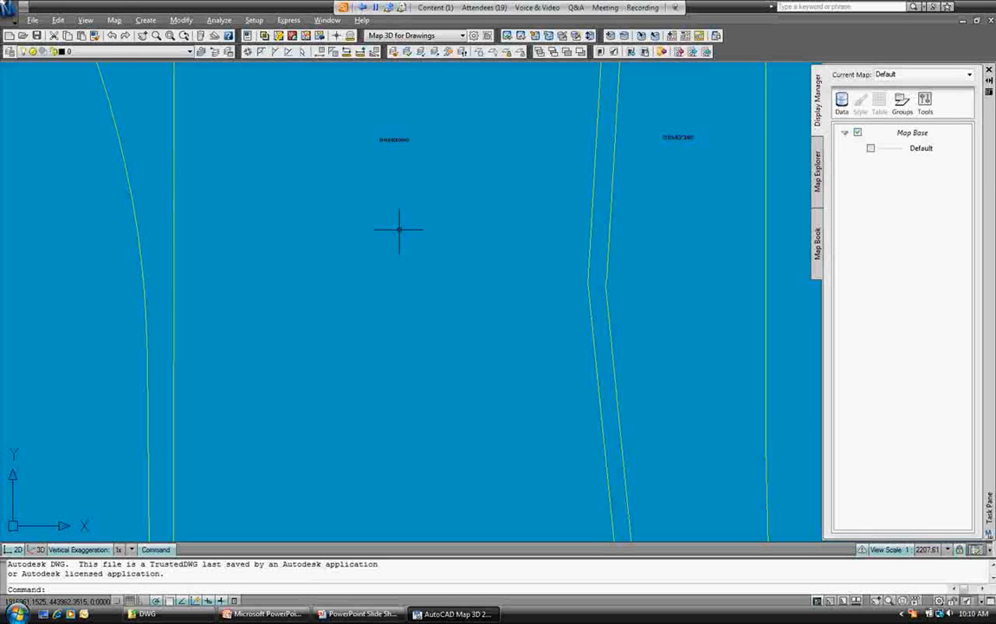
pyautogui.scroll(-4, 399, 230)
# Review a parcel's OD:Parcels data such as APN and LAND_VALUE, then deselect and zoom out.
pyautogui.click(552, 306)
pyautogui.rightClick(604, 281)
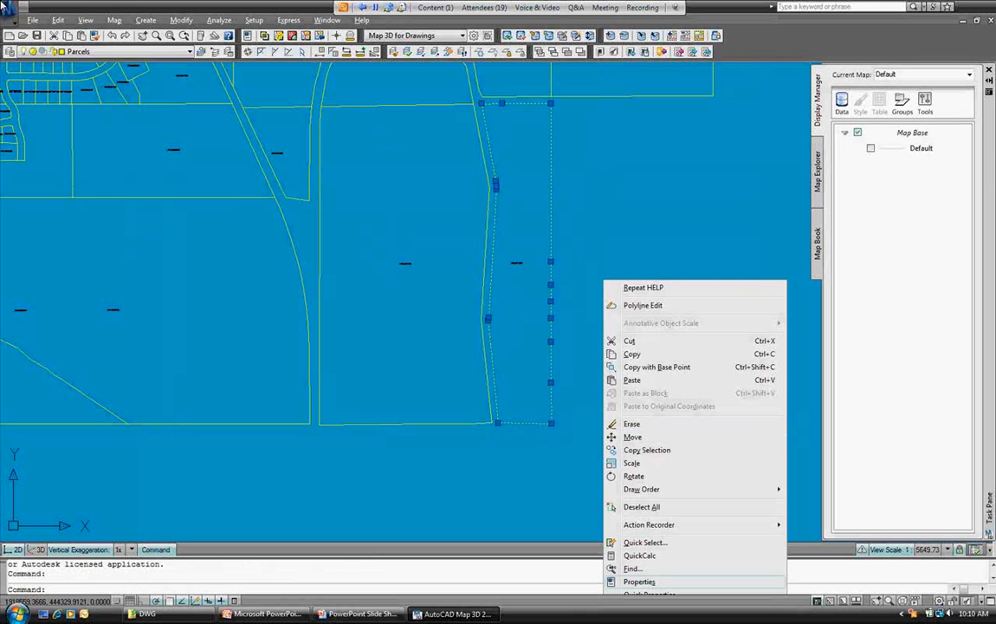
pyautogui.click(639, 581)
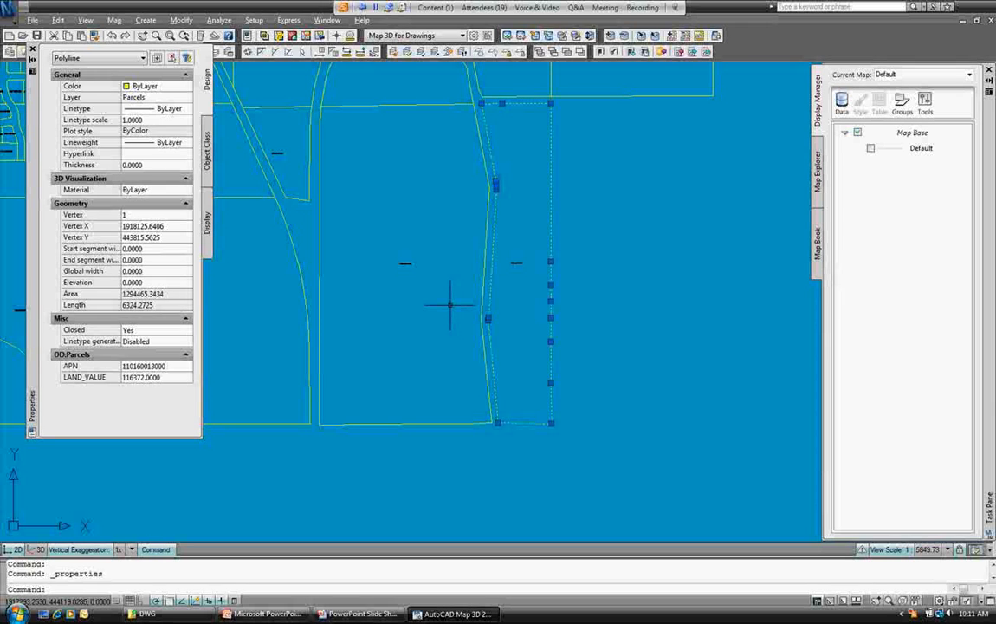
pyautogui.press('Escape')
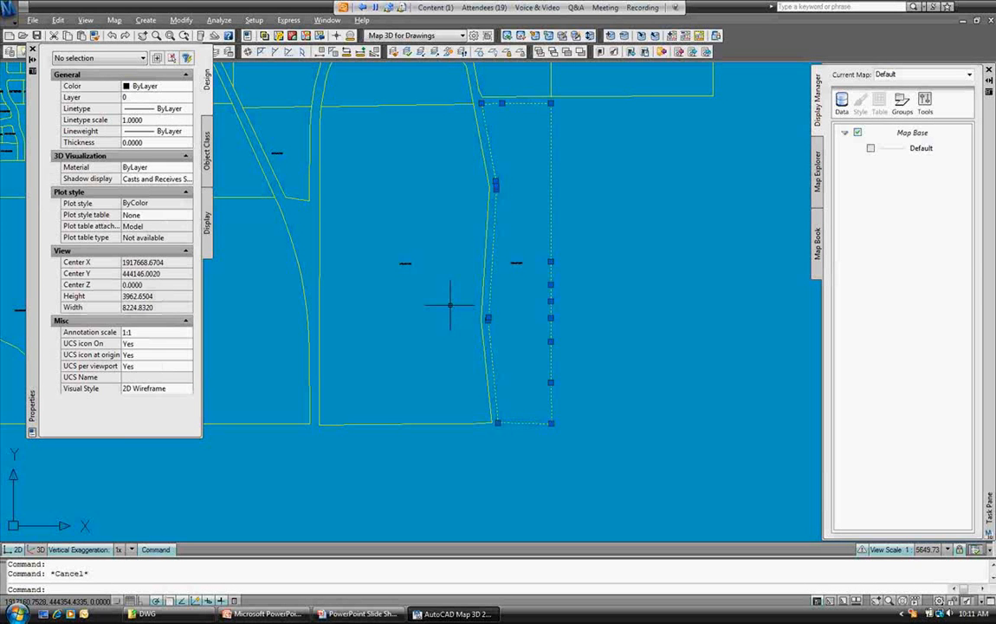
pyautogui.scroll(-2, 626, 203)
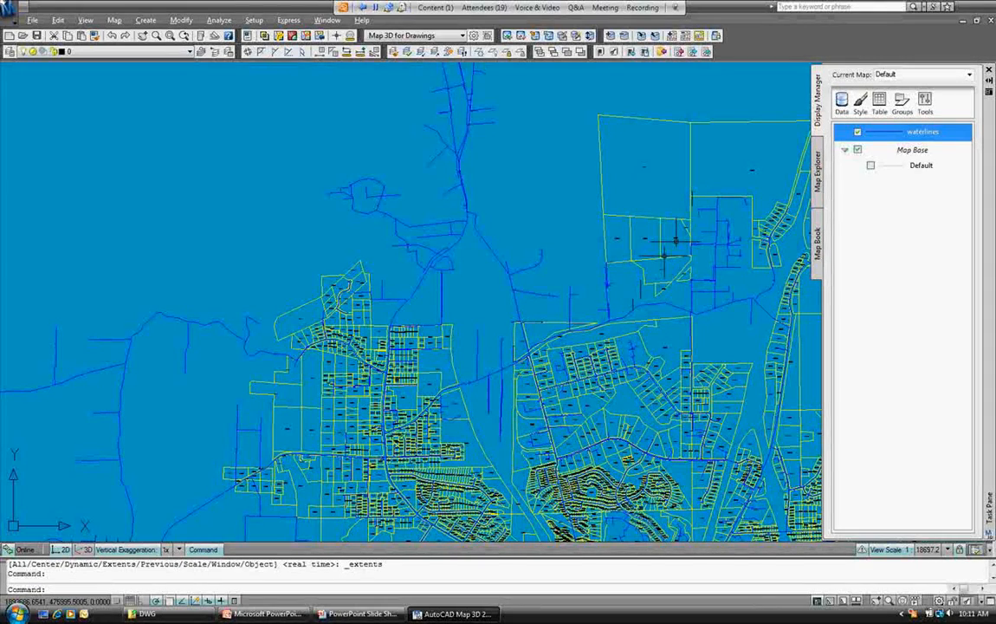
# Start a new SDF connection and browse for the Zoning source file.
pyautogui.scroll(-8, 664, 250)
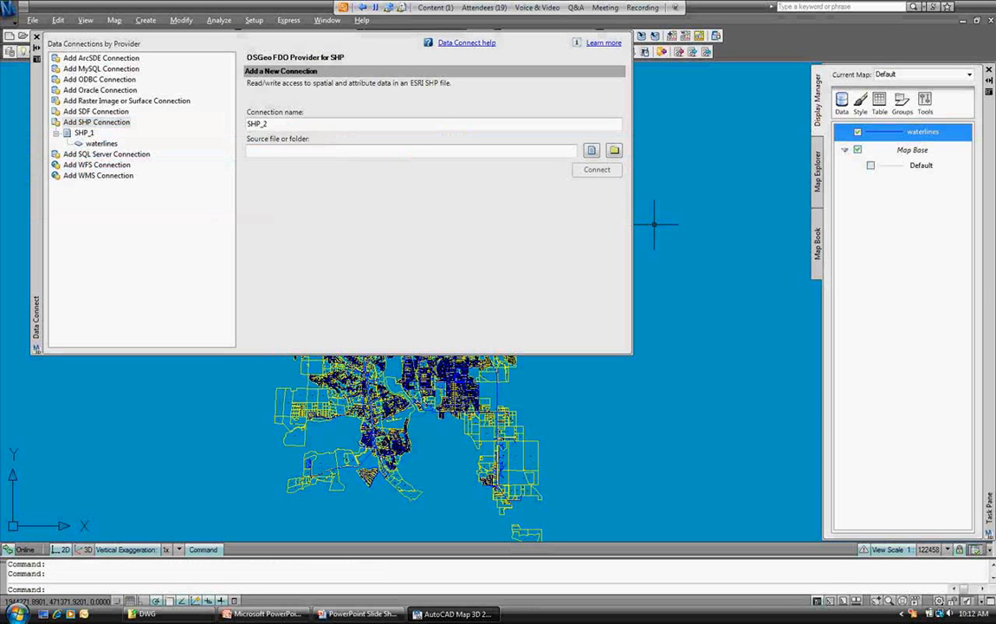
pyautogui.click(95, 111)
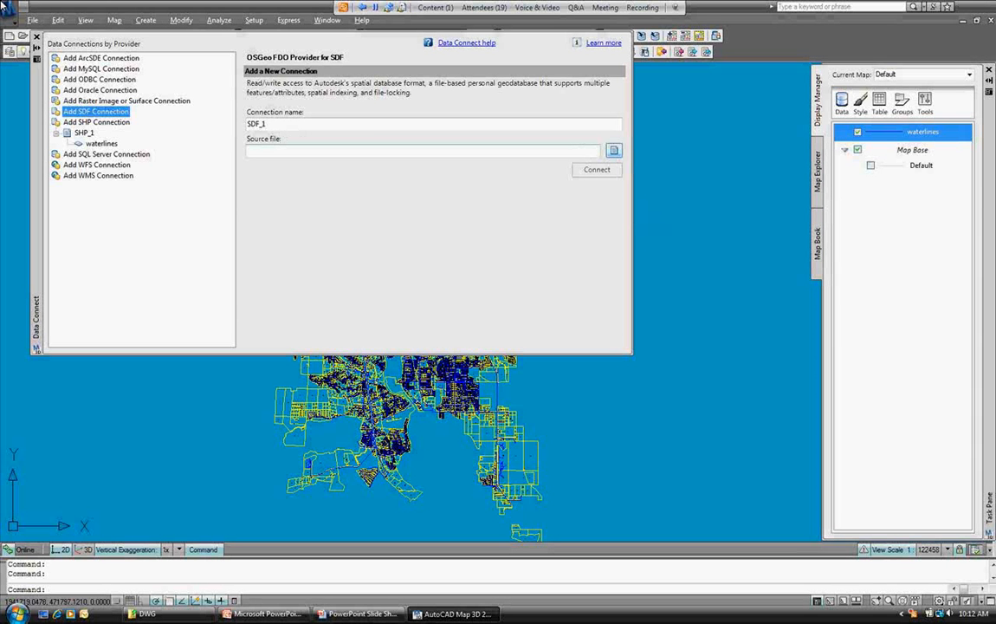
pyautogui.click(614, 150)
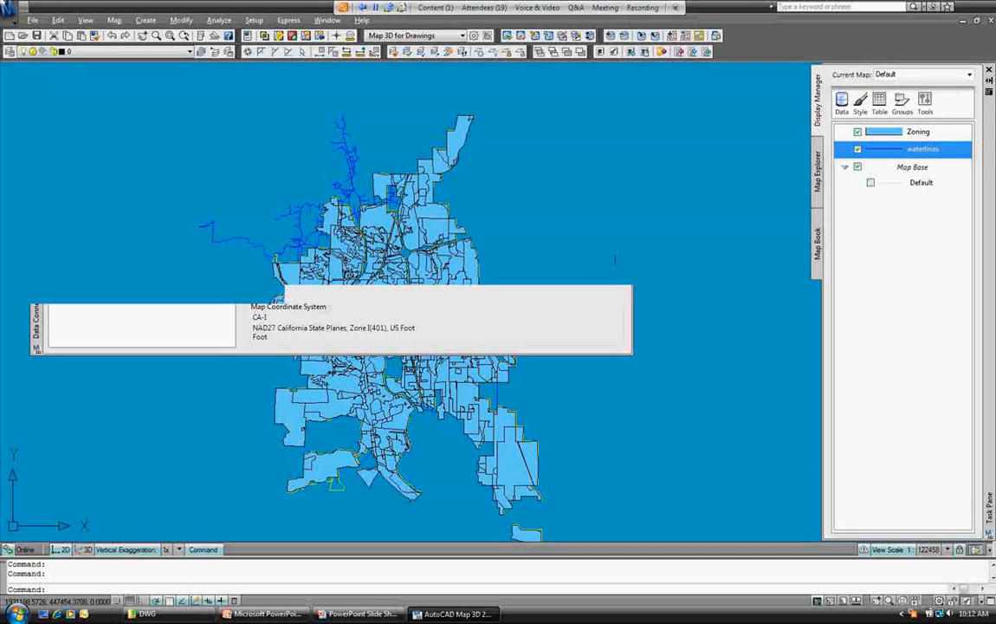
# In Draw Order, move Zoning below waterlines, then bring up Zoning's Style Editor.
pyautogui.moveTo(615, 279); pyautogui.dragTo(649, 234, button='middle')
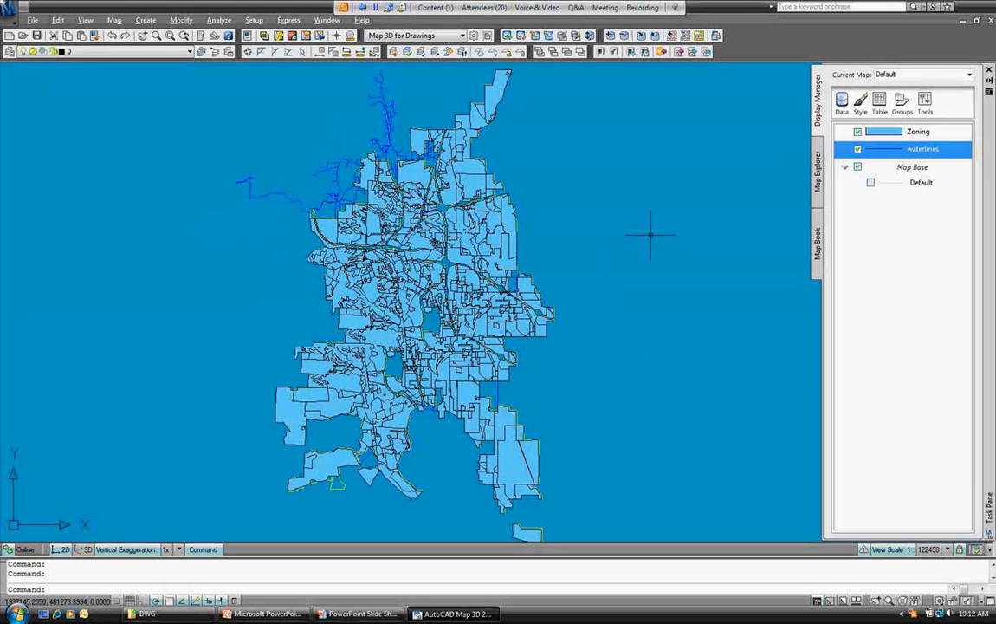
pyautogui.click(902, 103)
pyautogui.click(926, 128)
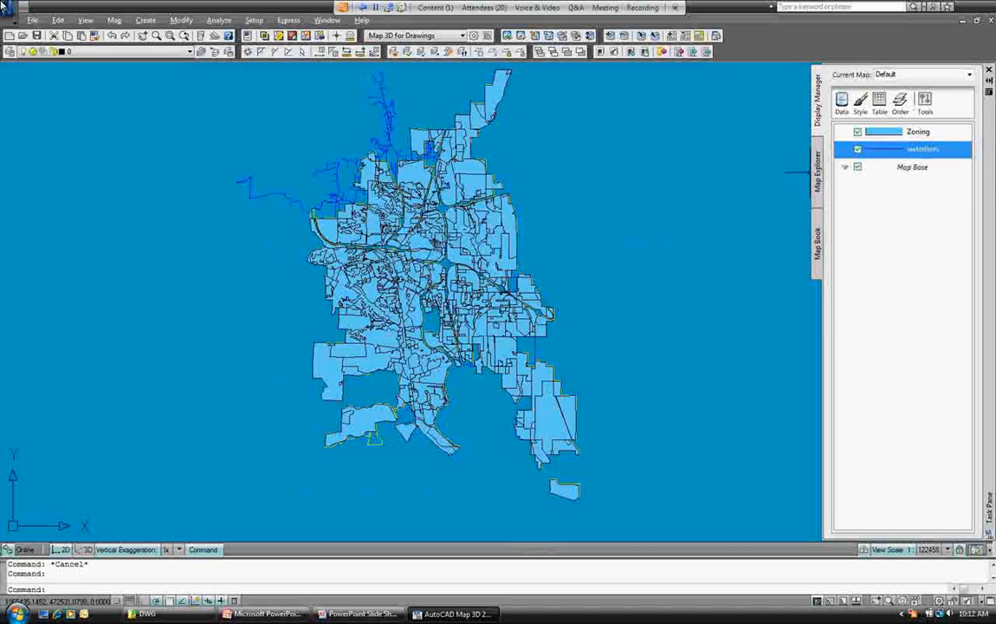
pyautogui.click(918, 132)
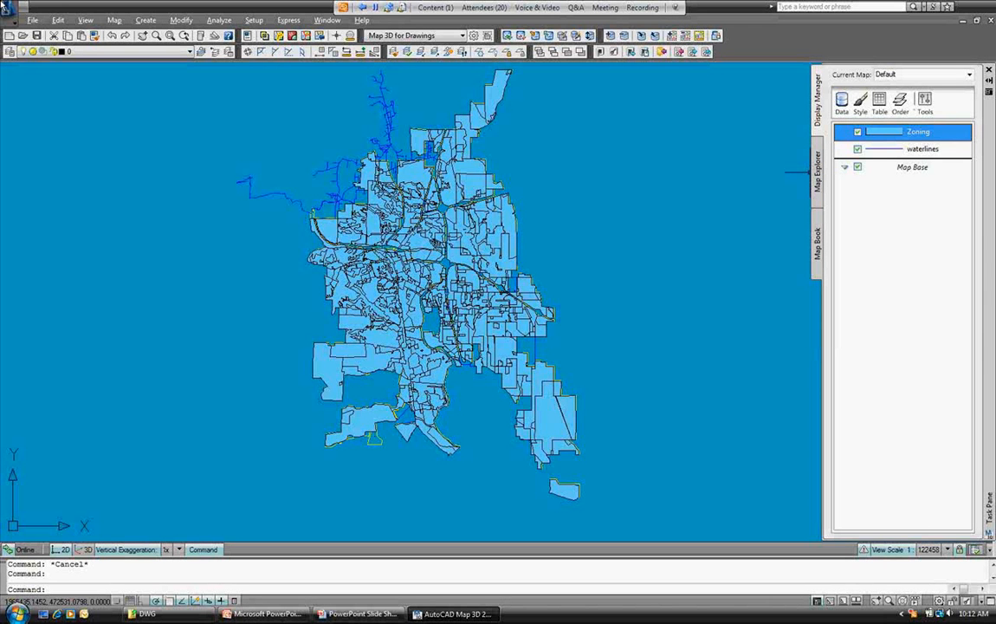
pyautogui.moveTo(917, 132); pyautogui.dragTo(917, 153)
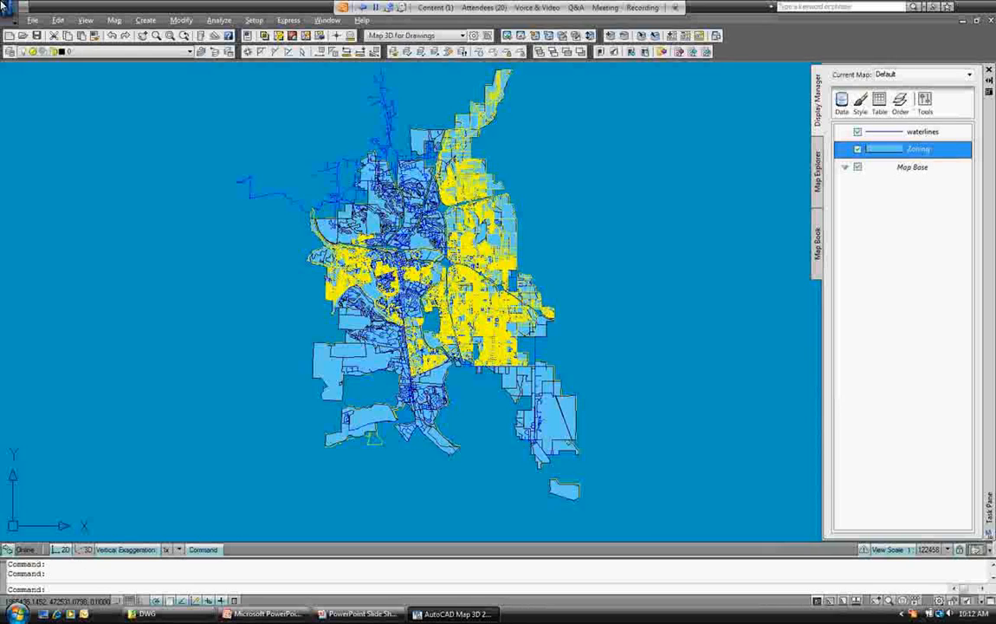
pyautogui.rightClick(916, 151)
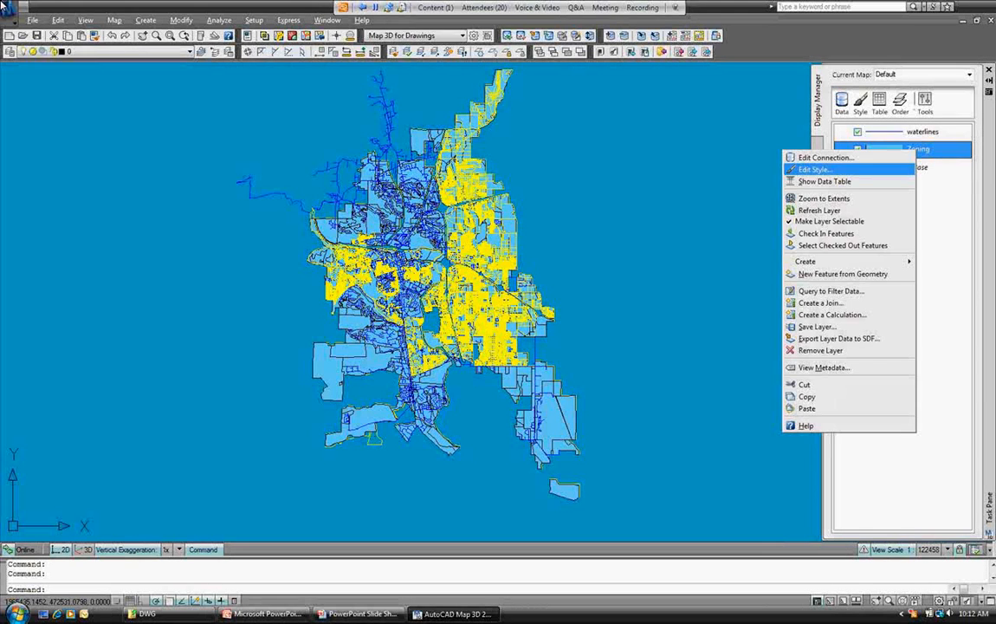
pyautogui.click(814, 169)
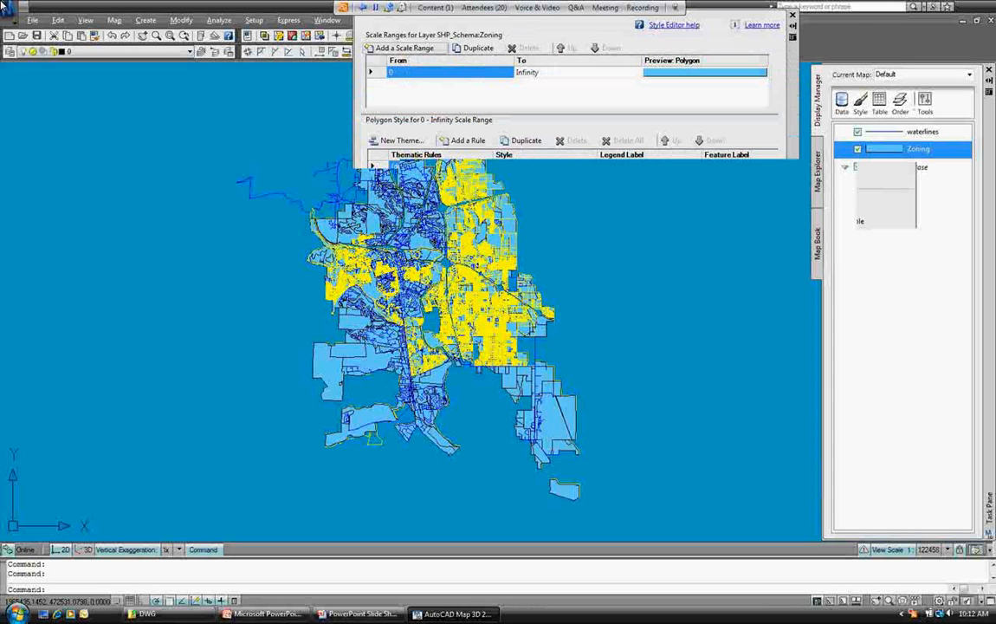
# Set the Zoning polygon style's foreground transparency to 100 and apply it.
pyautogui.click(592, 165)
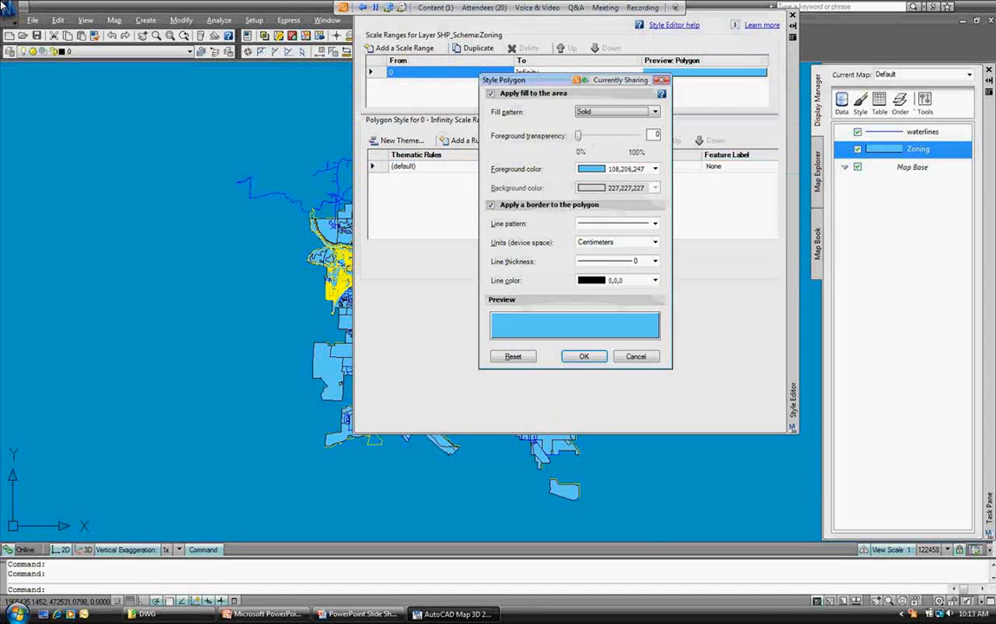
pyautogui.moveTo(579, 135); pyautogui.dragTo(638, 135)
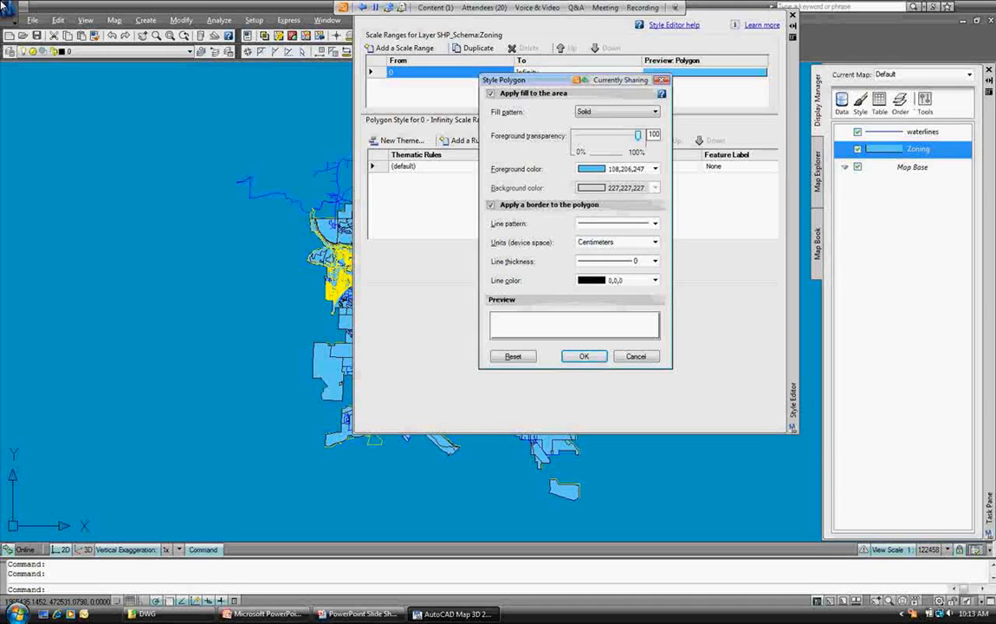
pyautogui.press('Return')
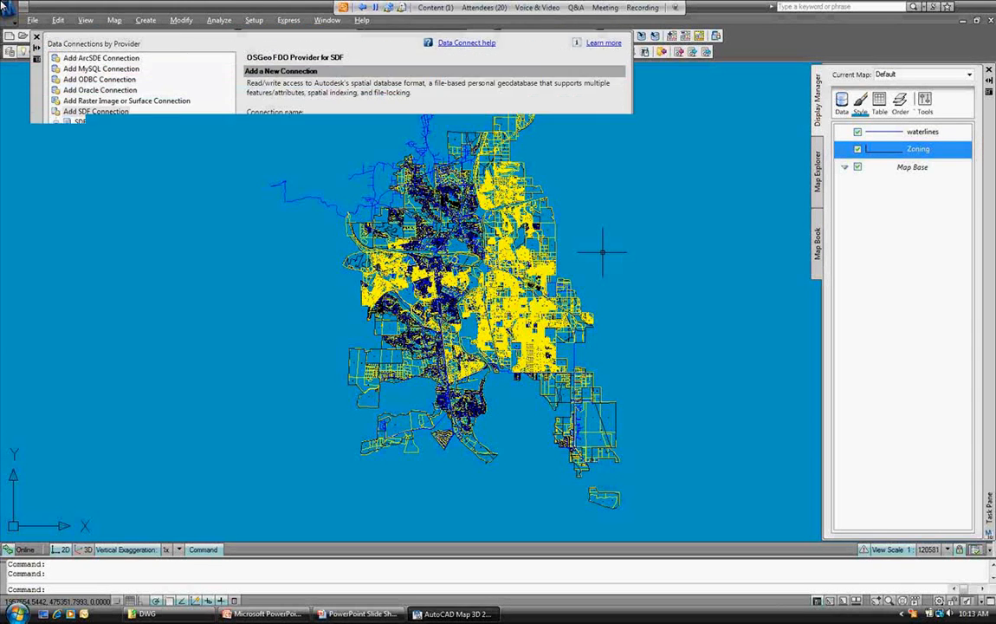
# Step through the ArcSDE, MySQL, ODBC, Oracle and SQL Server connection types, ending on Oracle.
pyautogui.click(100, 90)
pyautogui.click(101, 58)
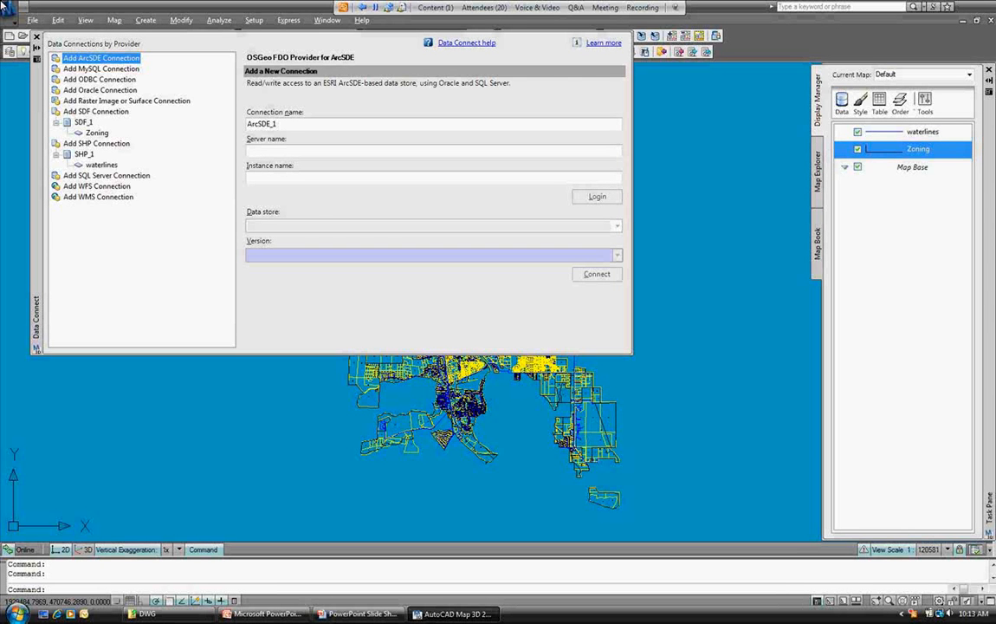
pyautogui.press('Down')
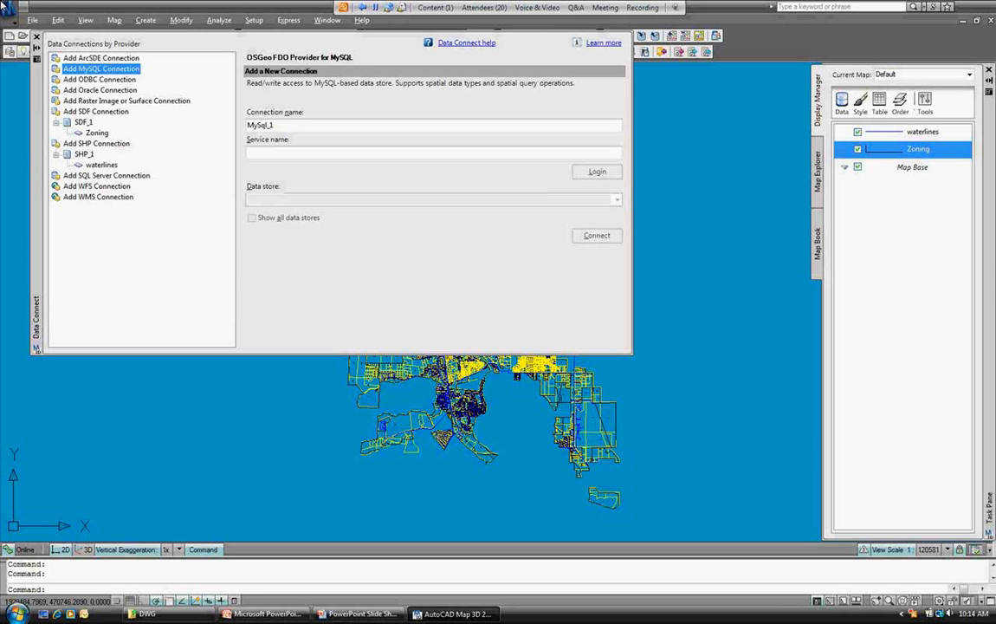
pyautogui.press('Down')
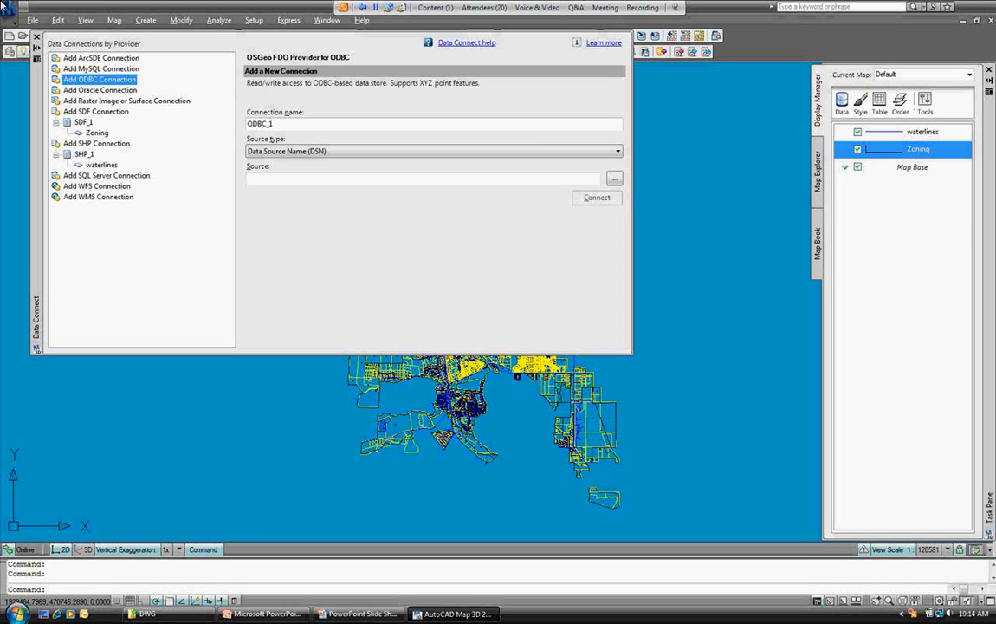
pyautogui.press('Down')
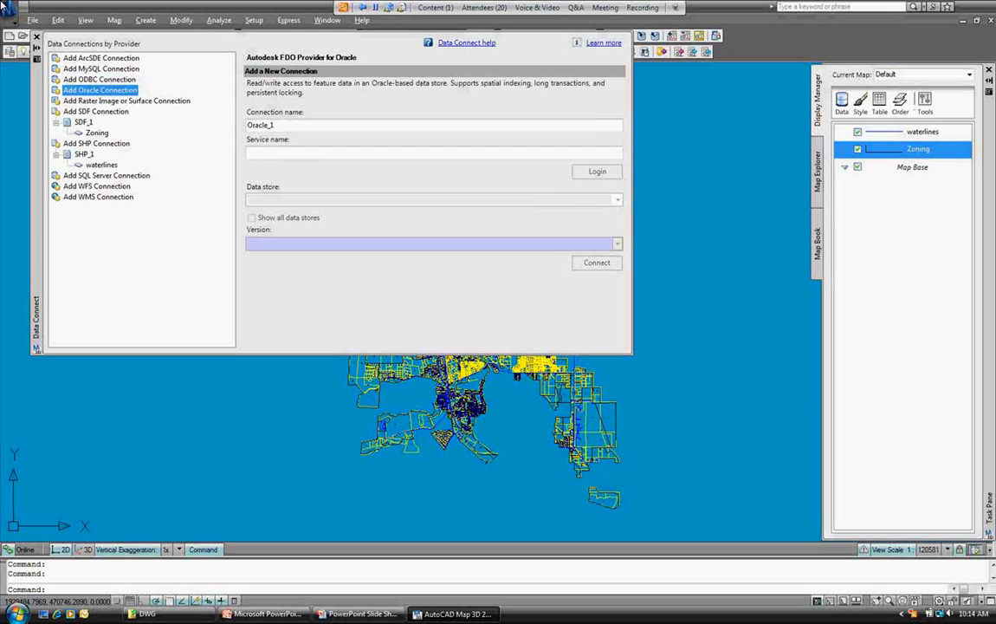
pyautogui.press('Down')
pyautogui.press('Down')
pyautogui.press('Down')
pyautogui.press('Down')
pyautogui.press('Down')
pyautogui.press('Down')
pyautogui.press('Down')
pyautogui.press('Down')
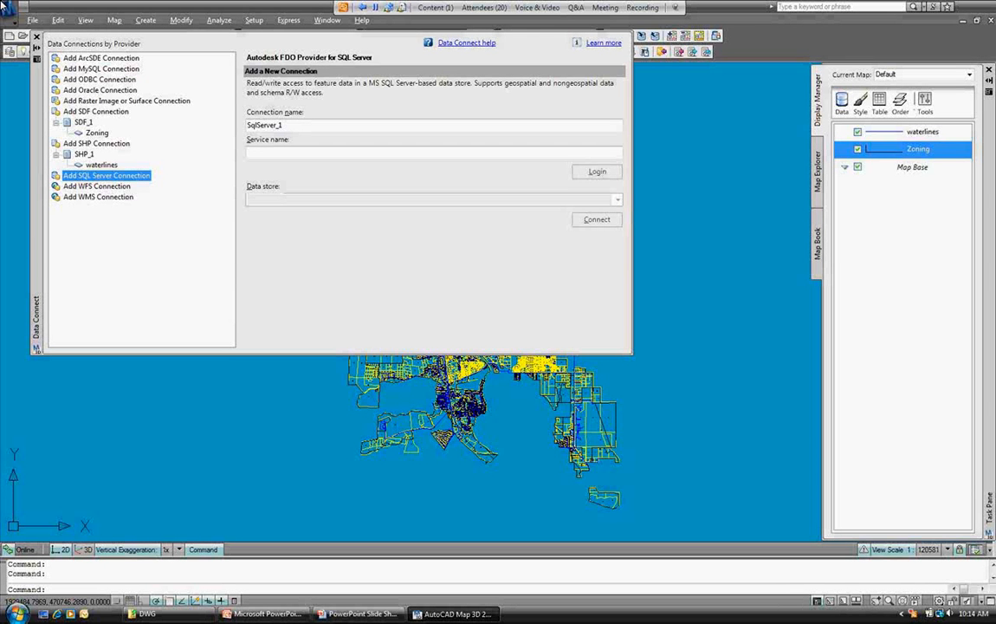
pyautogui.press('Up')
pyautogui.press('Up')
pyautogui.press('Up')
pyautogui.press('Up')
pyautogui.press('Up')
pyautogui.press('Up')
pyautogui.press('Up')
pyautogui.press('Up')
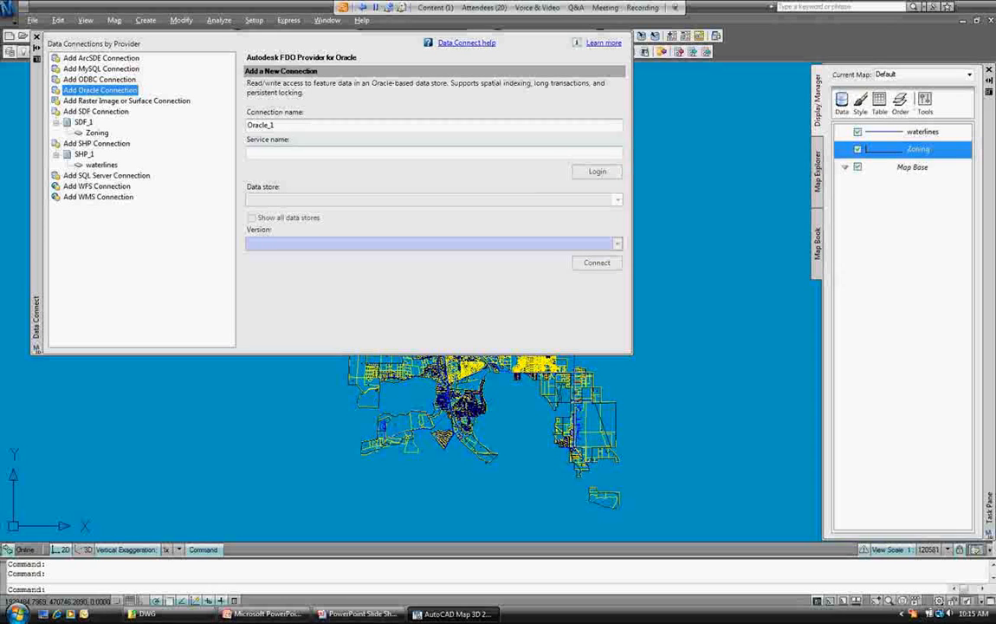
# Log in to the orcl Oracle service with the database user name and password.
pyautogui.click(249, 153)
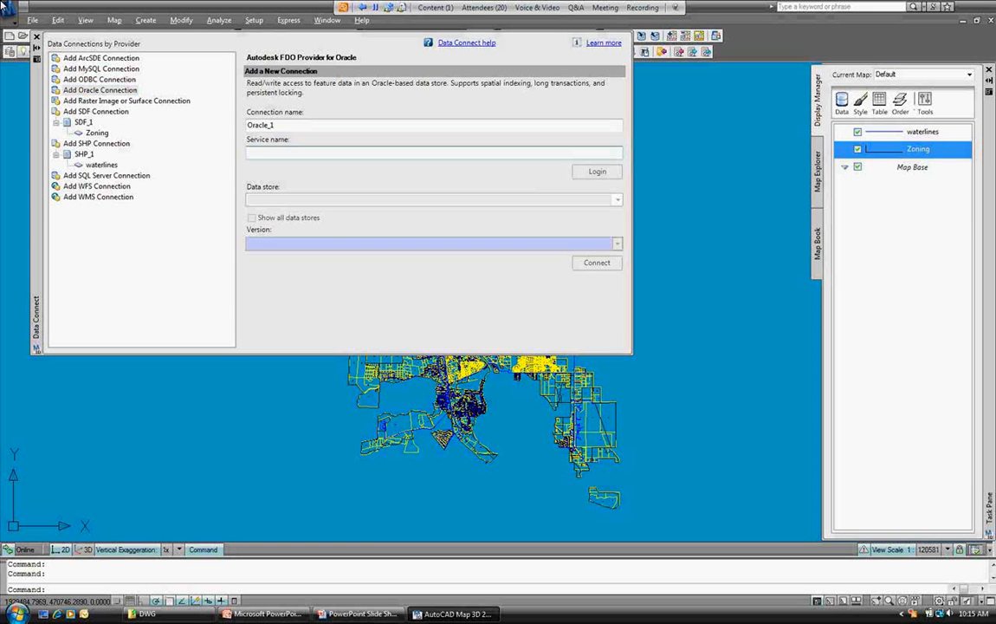
pyautogui.write('or')
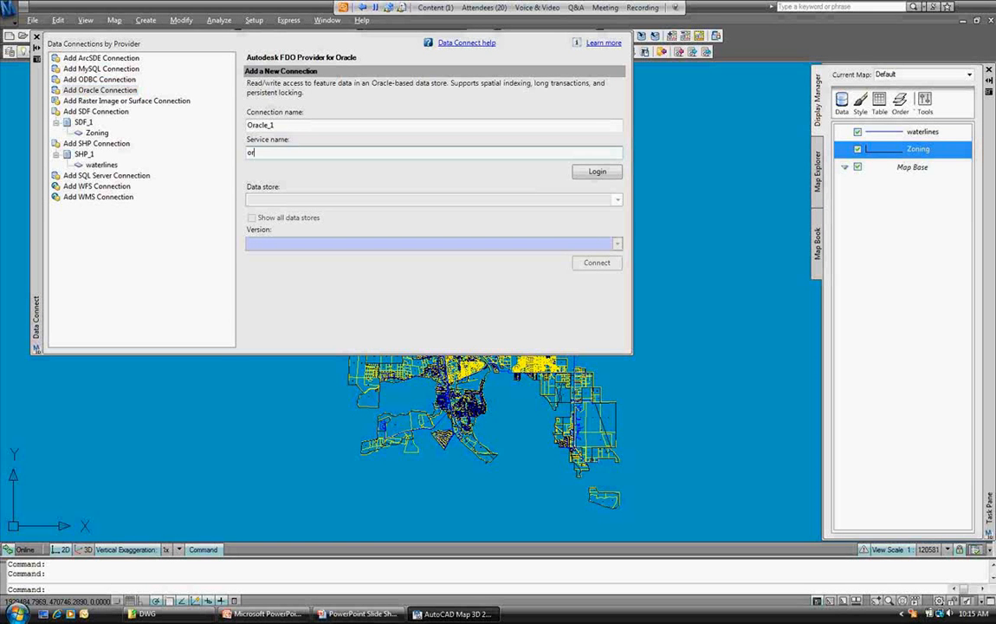
pyautogui.write('cl')
pyautogui.press('Return')
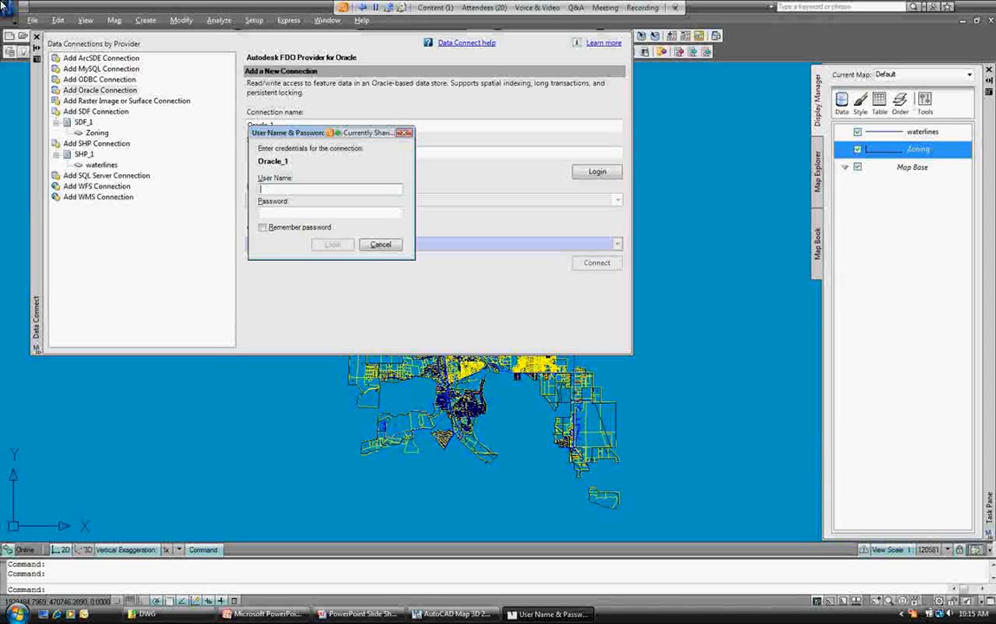
pyautogui.write('sys')
pyautogui.press('Tab')
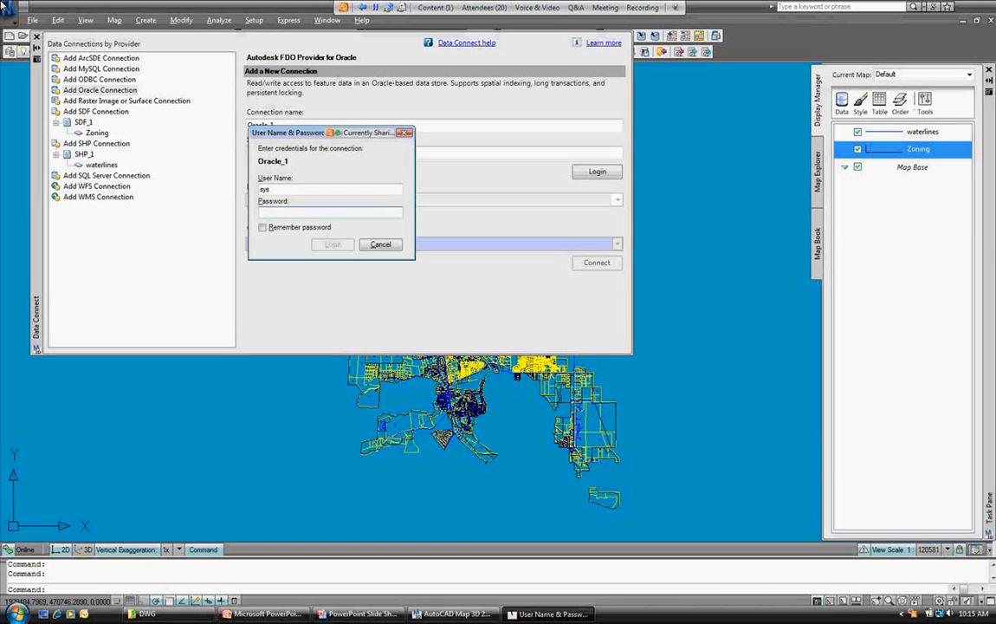
pyautogui.write('••')
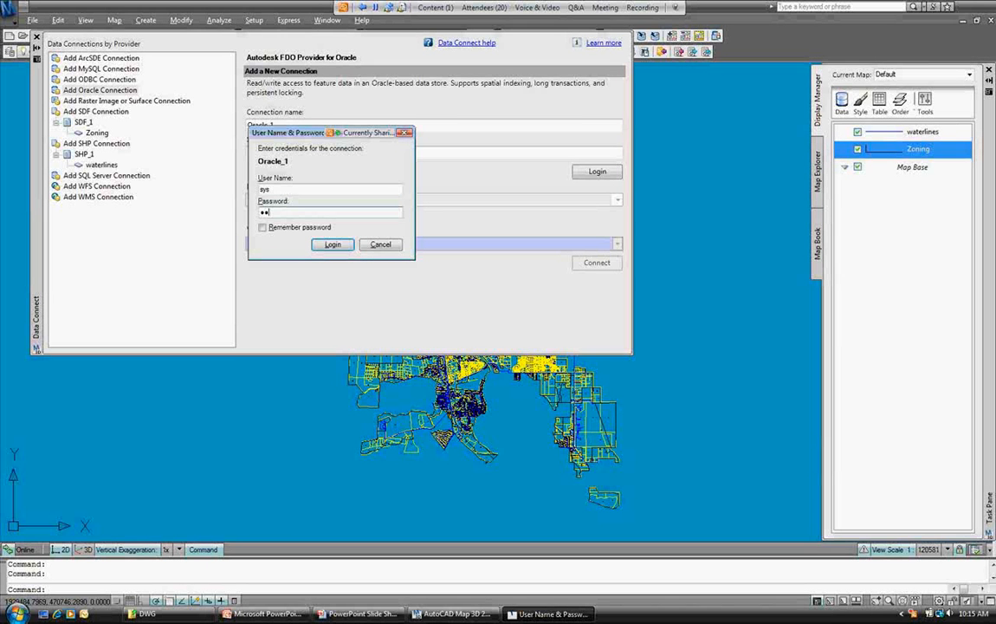
pyautogui.write('••••')
pyautogui.press('Return')
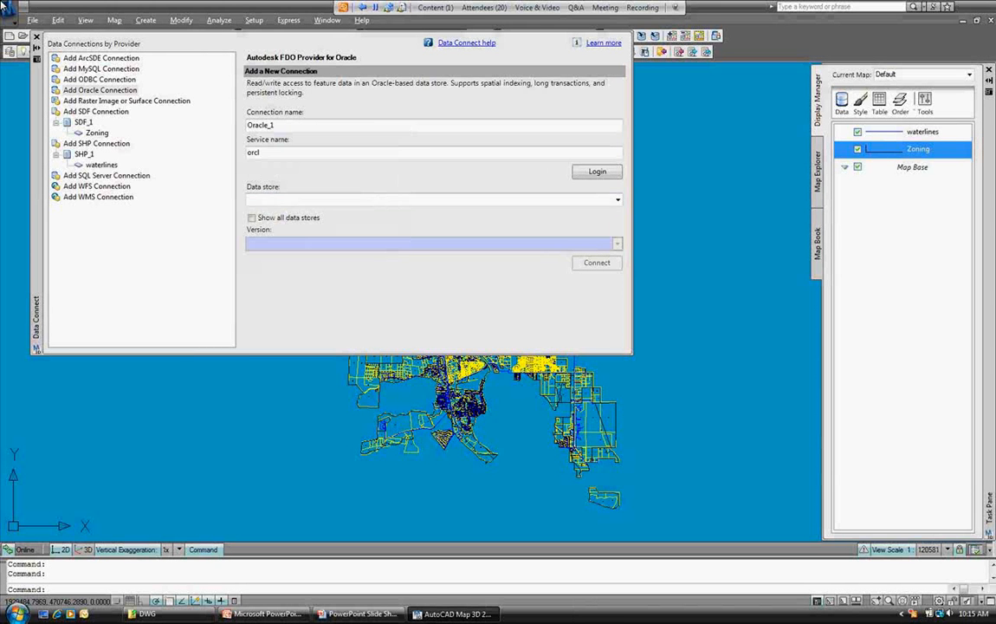
# Show all data stores and choose to add a new data store from the list.
pyautogui.click(252, 217)
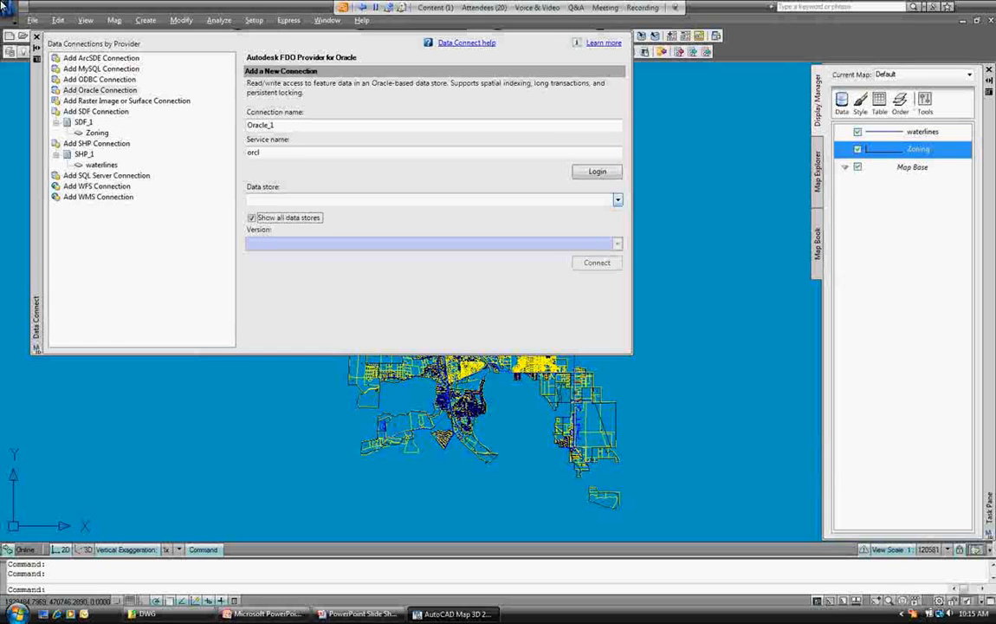
pyautogui.click(616, 199)
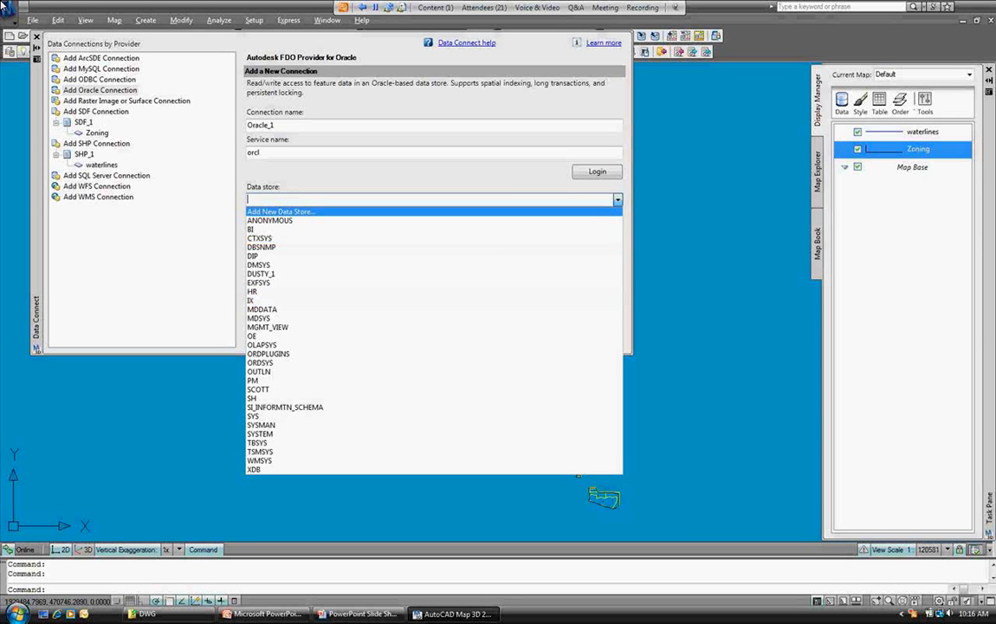
pyautogui.press('Return')
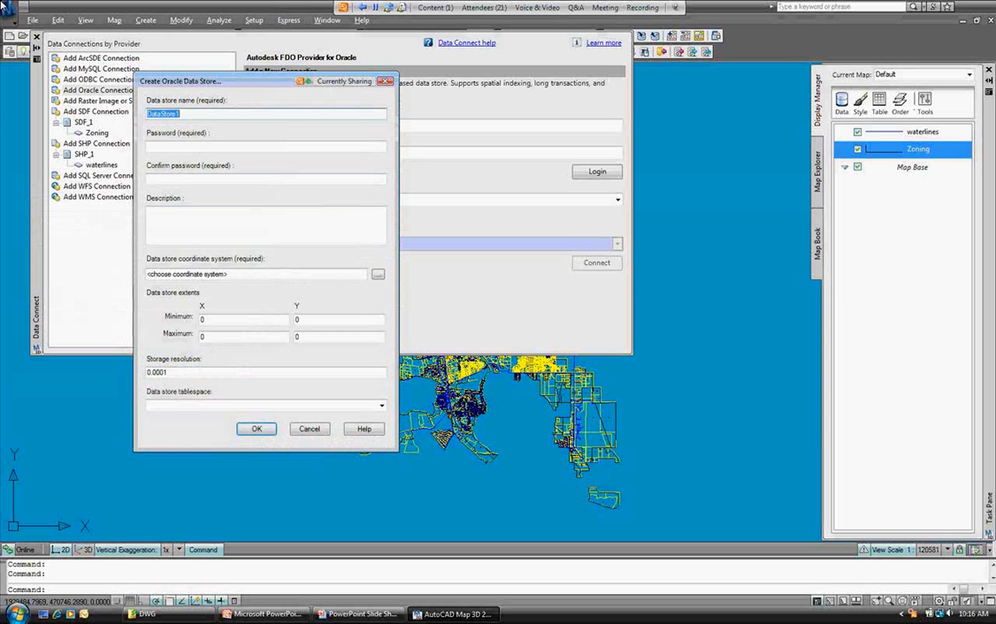
# Name the new data store Demo_City, enter and confirm its password, then launch coordinate system selection.
pyautogui.write('Demo_City')
pyautogui.press('Tab')
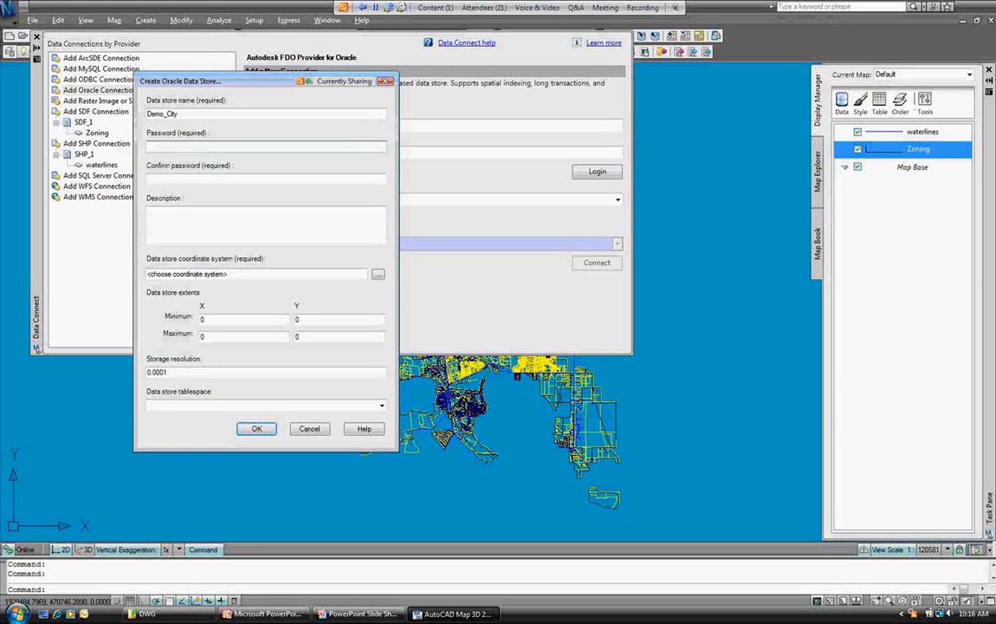
pyautogui.write('******')
pyautogui.press('Tab')
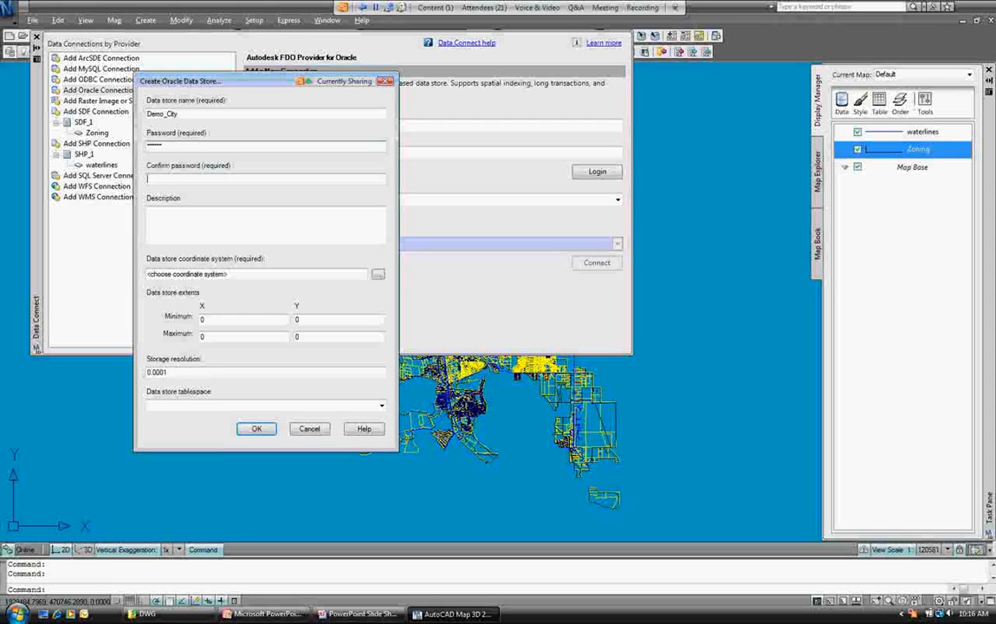
pyautogui.write('******')
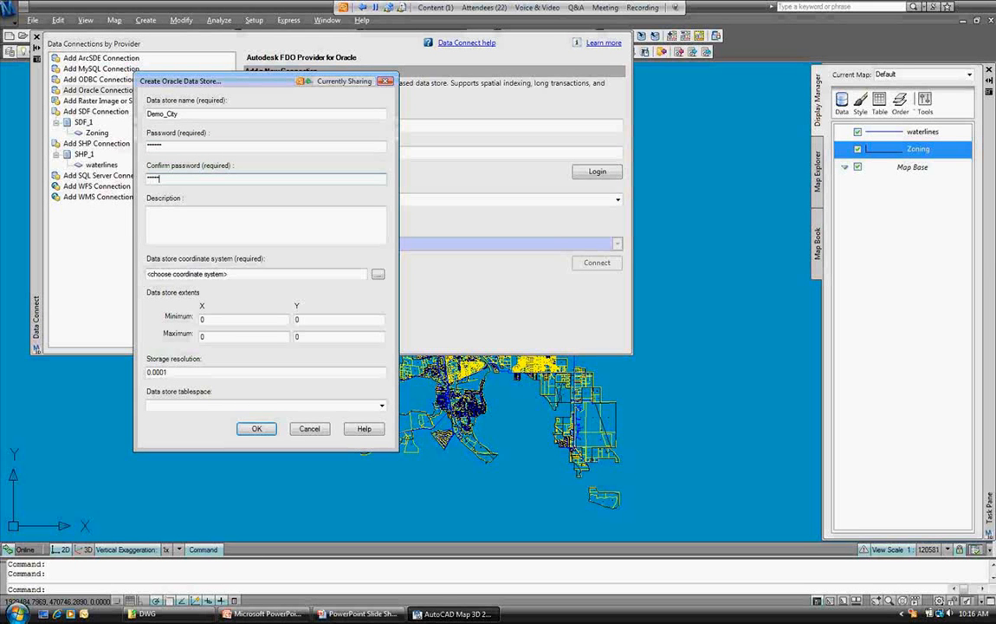
pyautogui.write('*')
pyautogui.press('Tab')
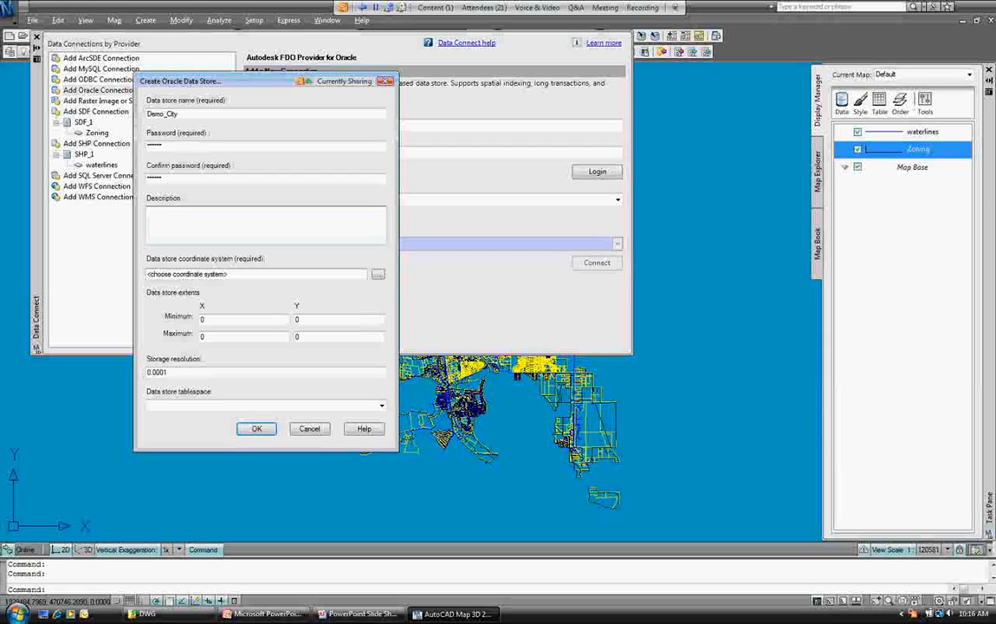
pyautogui.press('Tab')
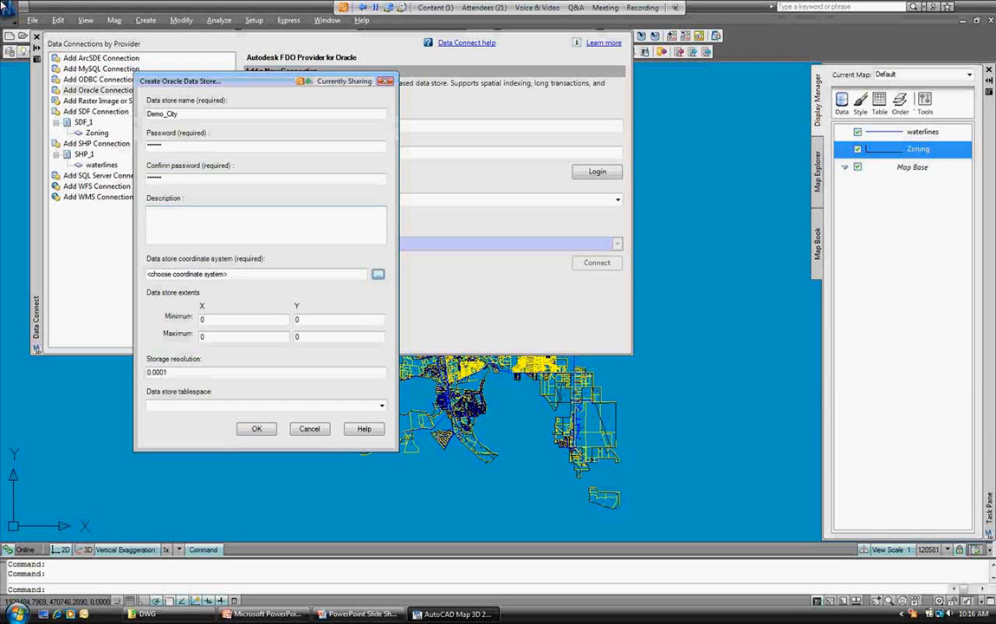
pyautogui.press('Return')
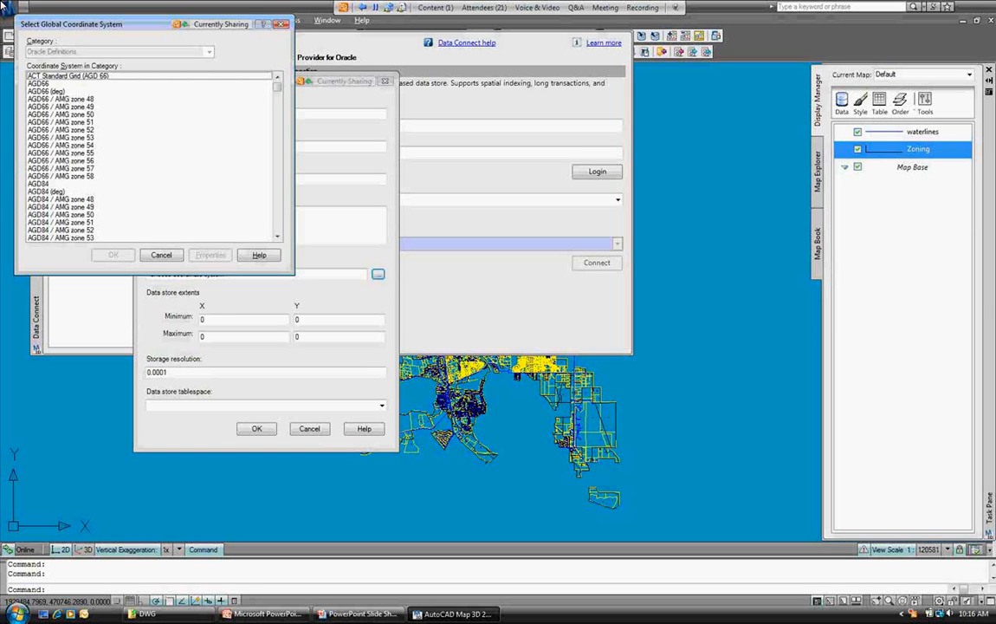
# Pick California 0401, Zone I (1927) from the coordinate system list.
pyautogui.moveTo(277, 86); pyautogui.dragTo(277, 99)
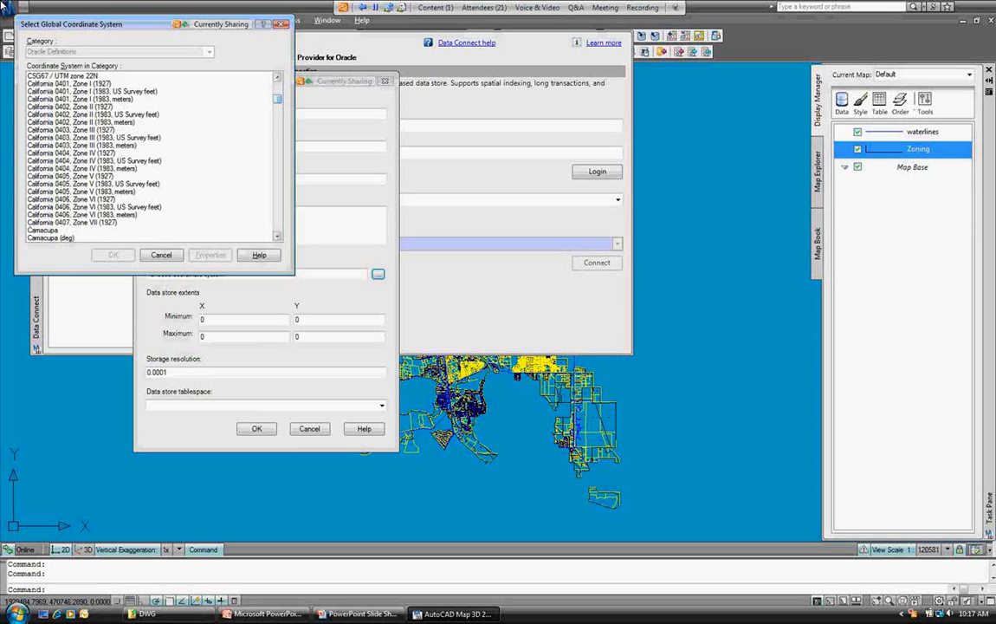
pyautogui.scroll(1, 149, 156)
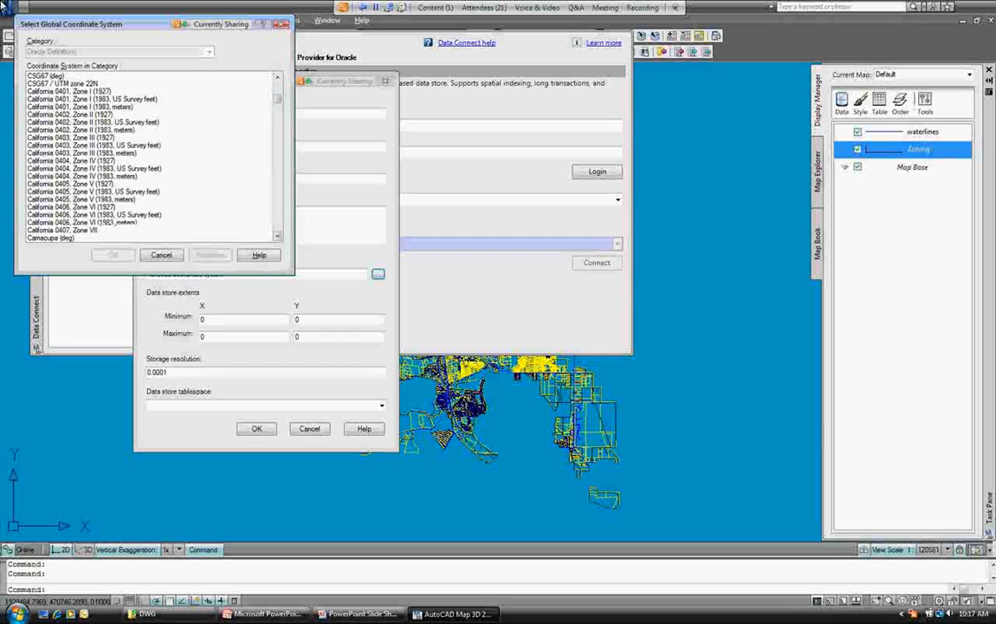
pyautogui.click(69, 91)
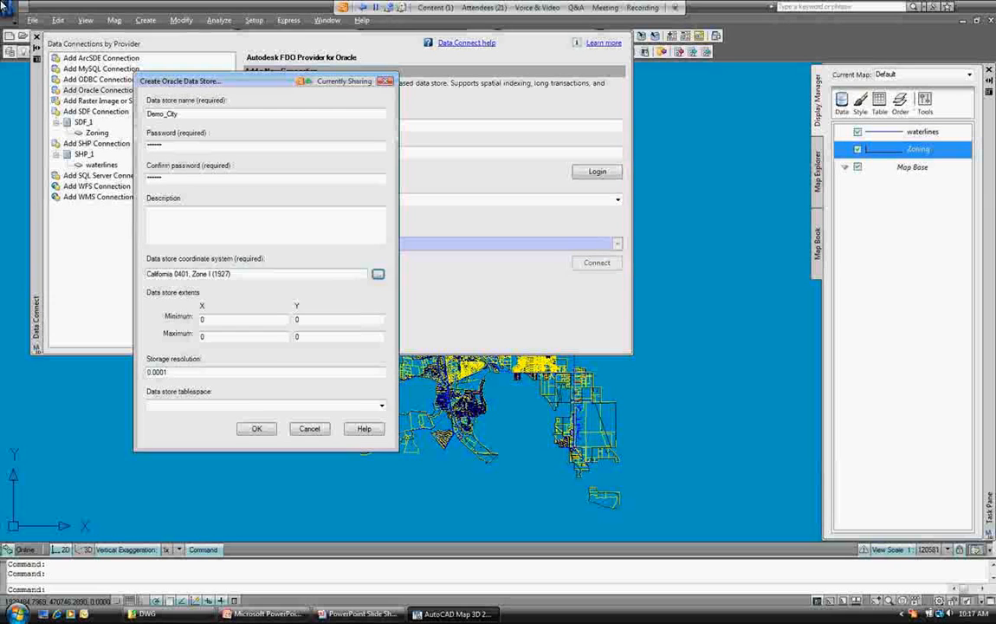
# Put the data store in the USERS tablespace and create Demo_City.
pyautogui.click(381, 405)
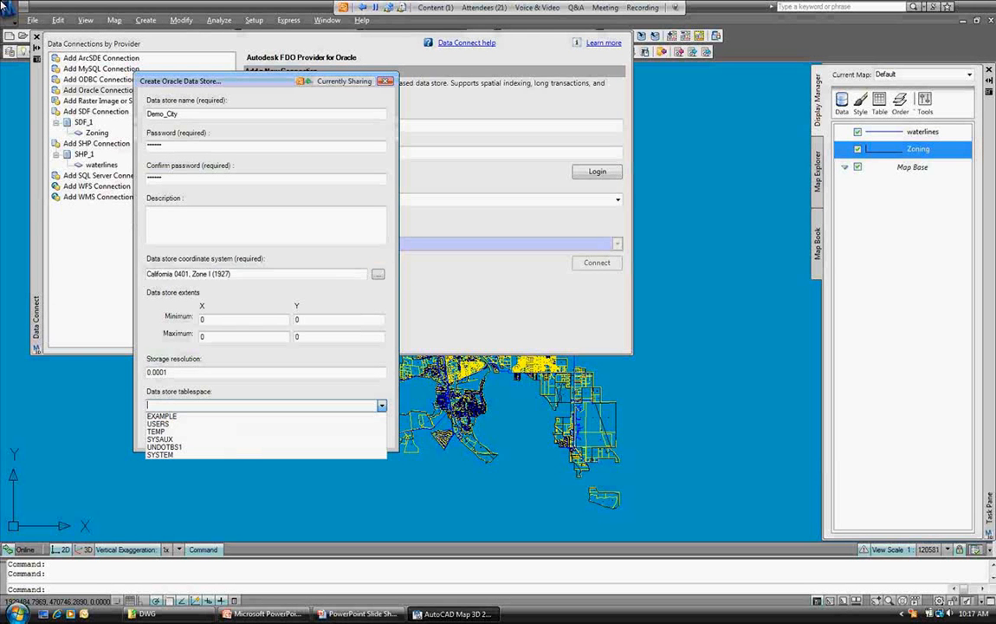
pyautogui.click(158, 424)
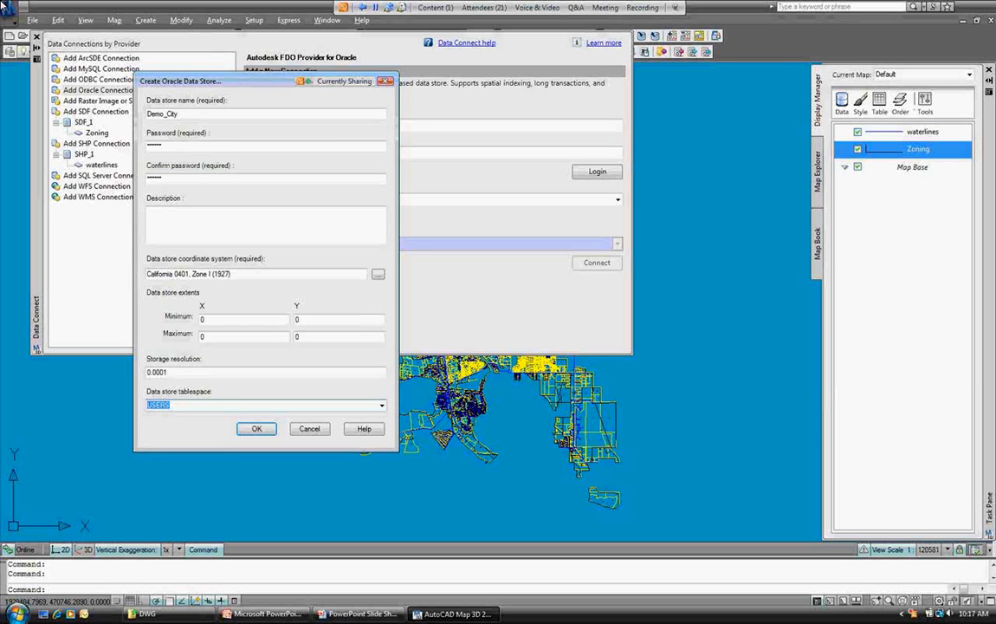
pyautogui.press('Return')
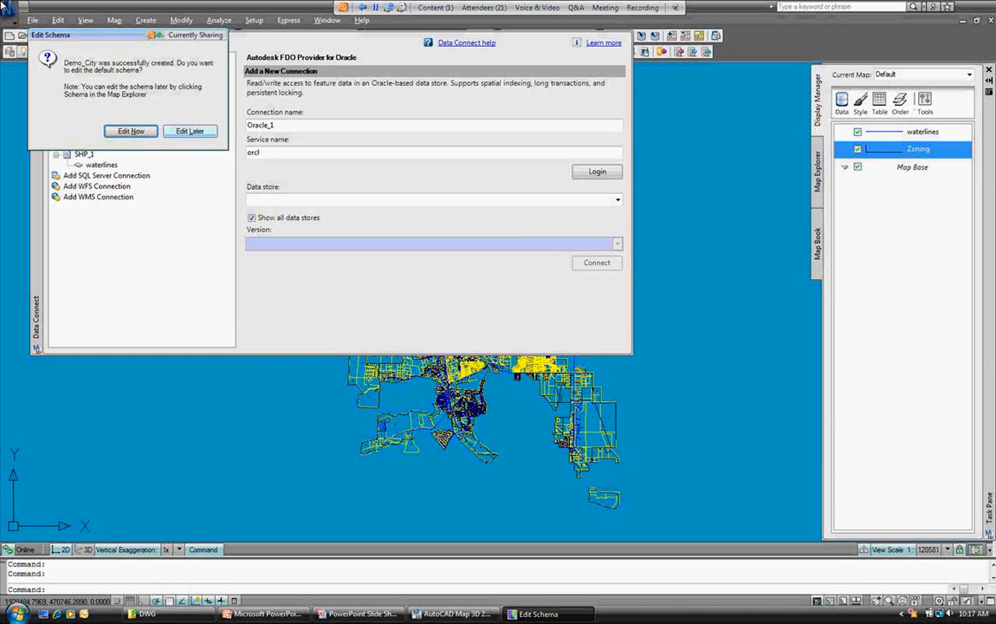
# Defer schema editing with Edit Later and close Data Connect to return to the map.
pyautogui.press('Tab')
pyautogui.press('Return')
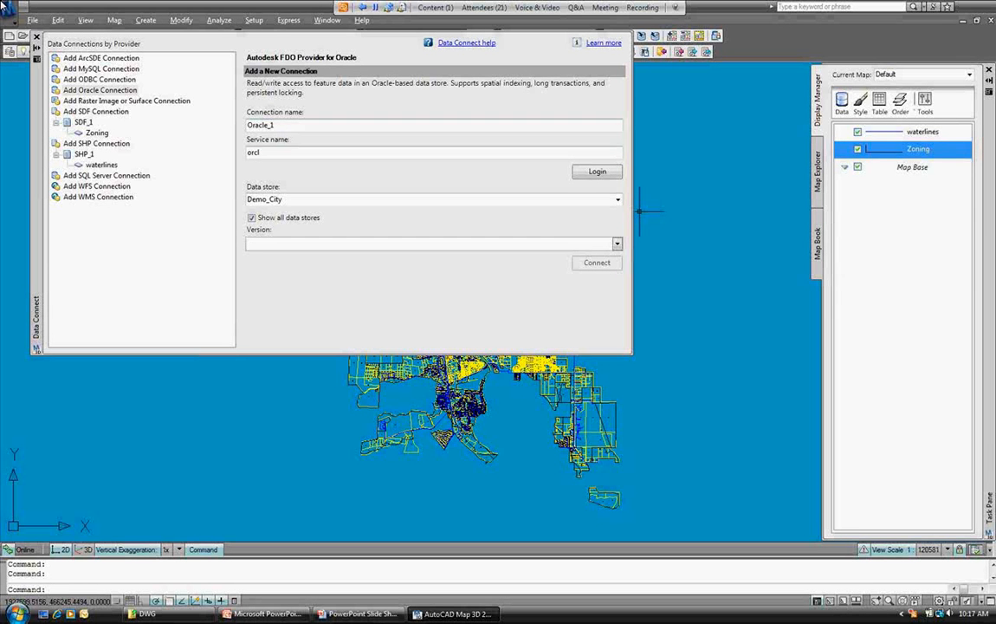
pyautogui.click(36, 37)
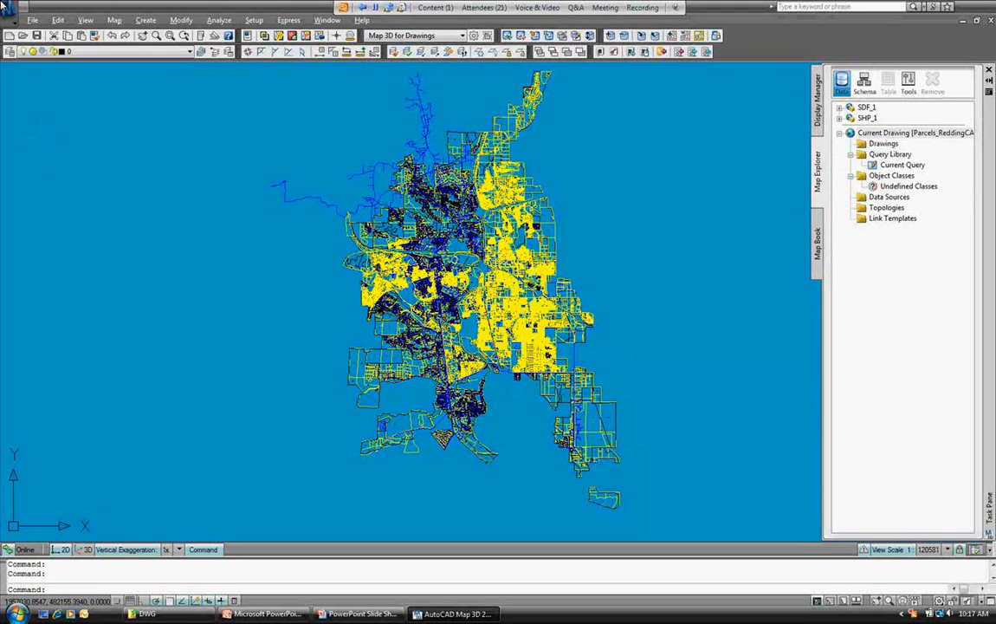
# Start a new Oracle data connection with the service name orcl.
pyautogui.click(817, 100)
pyautogui.click(842, 103)
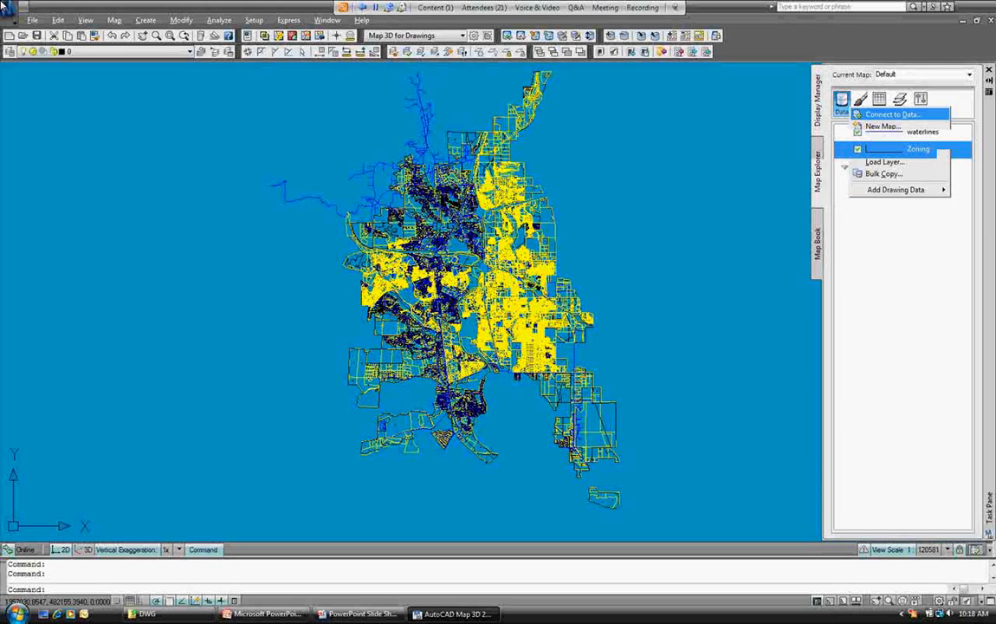
pyautogui.click(892, 114)
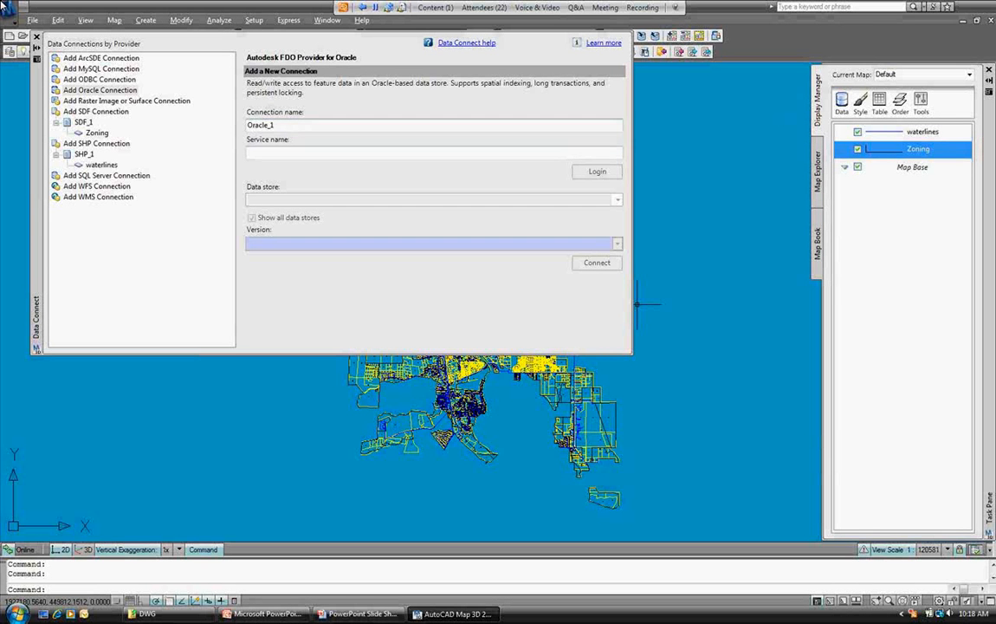
pyautogui.click(248, 153)
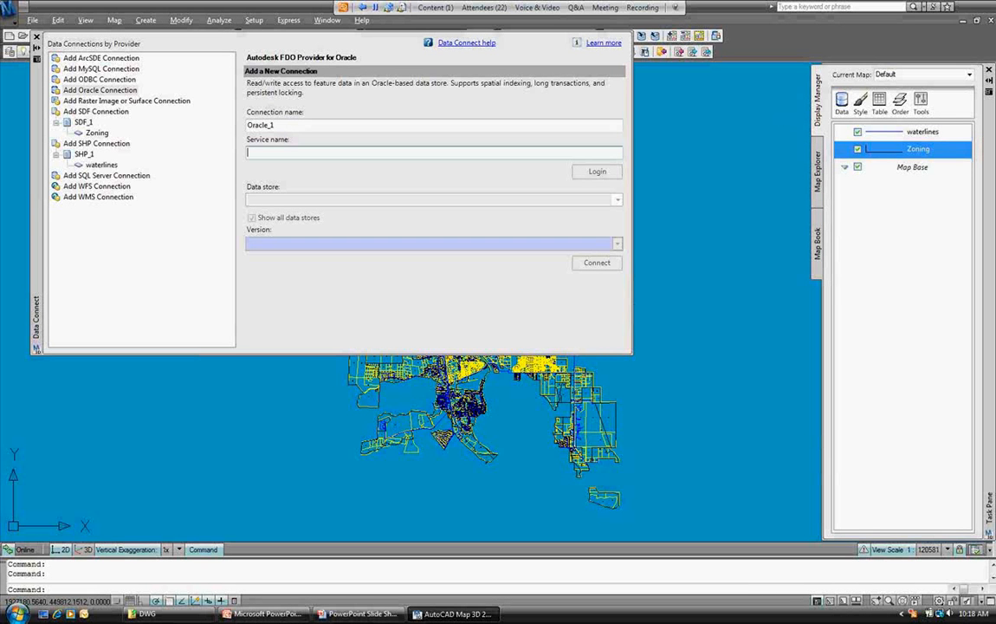
pyautogui.write('orcl')
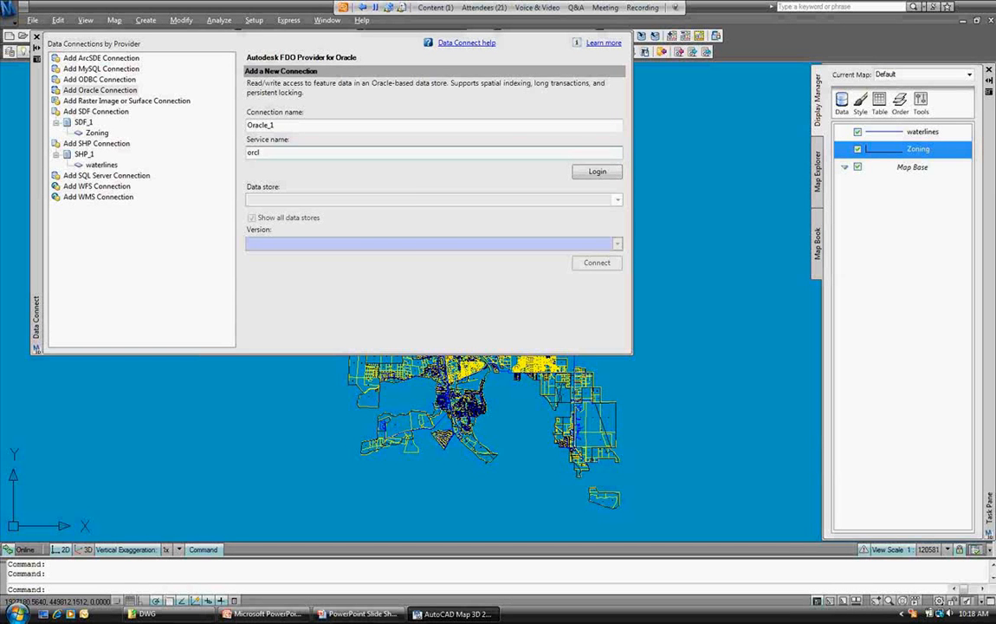
# Log in to the orcl service with the database user name and password.
pyautogui.click(596, 170)
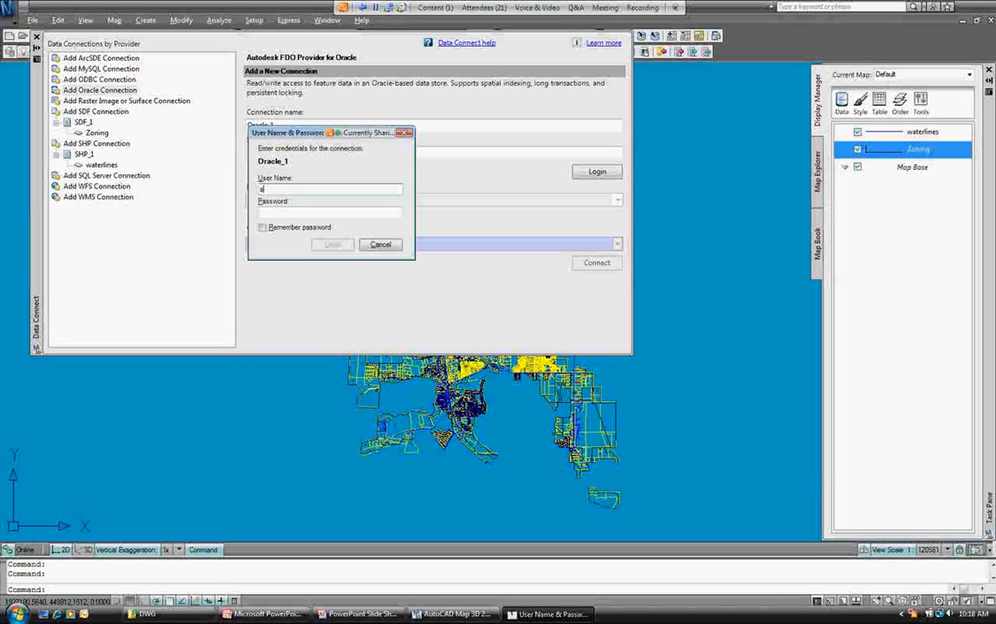
pyautogui.write('sys')
pyautogui.press('Tab')
pyautogui.write('oracle')
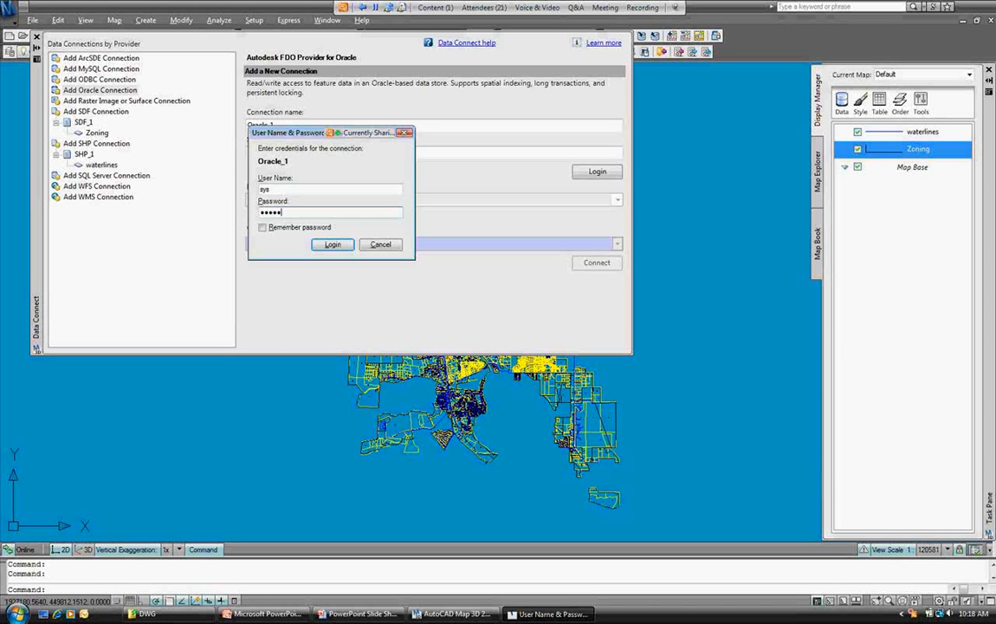
pyautogui.press('Return')
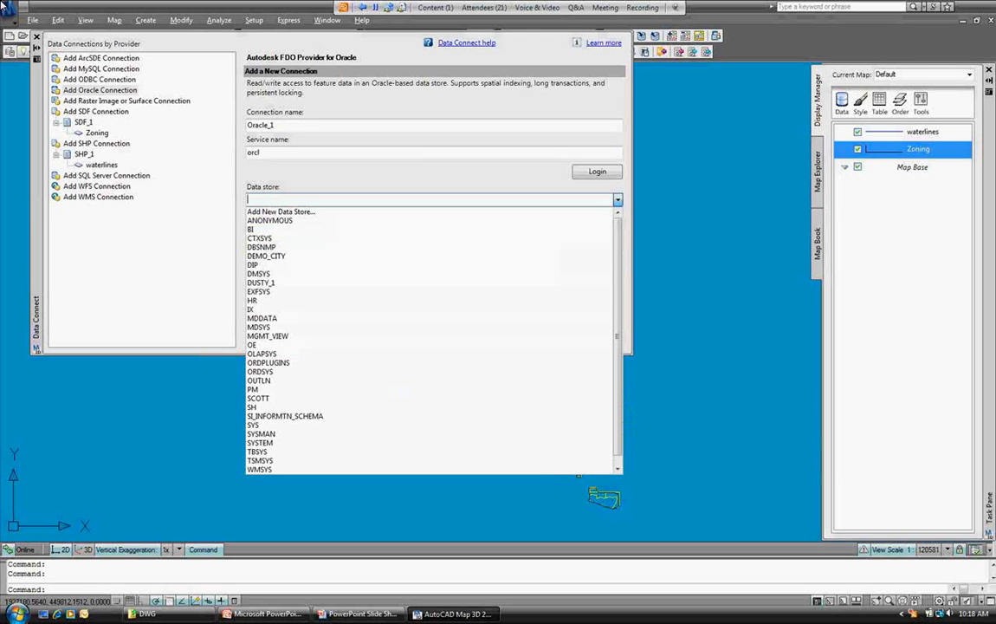
# Connect to the DEMO_CITY data store using the LIVE version.
pyautogui.click(266, 256)
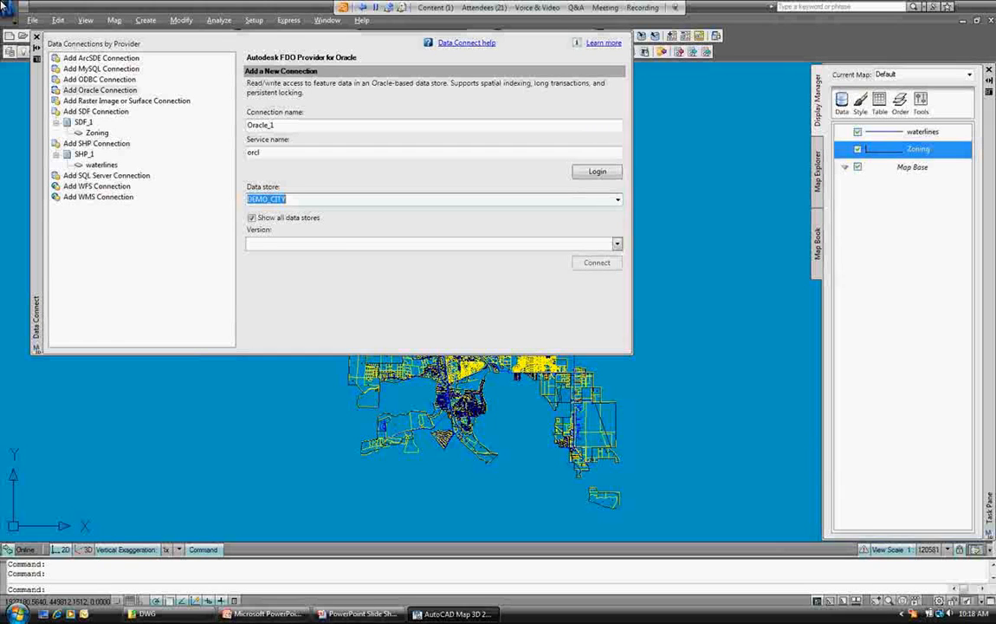
pyautogui.click(617, 243)
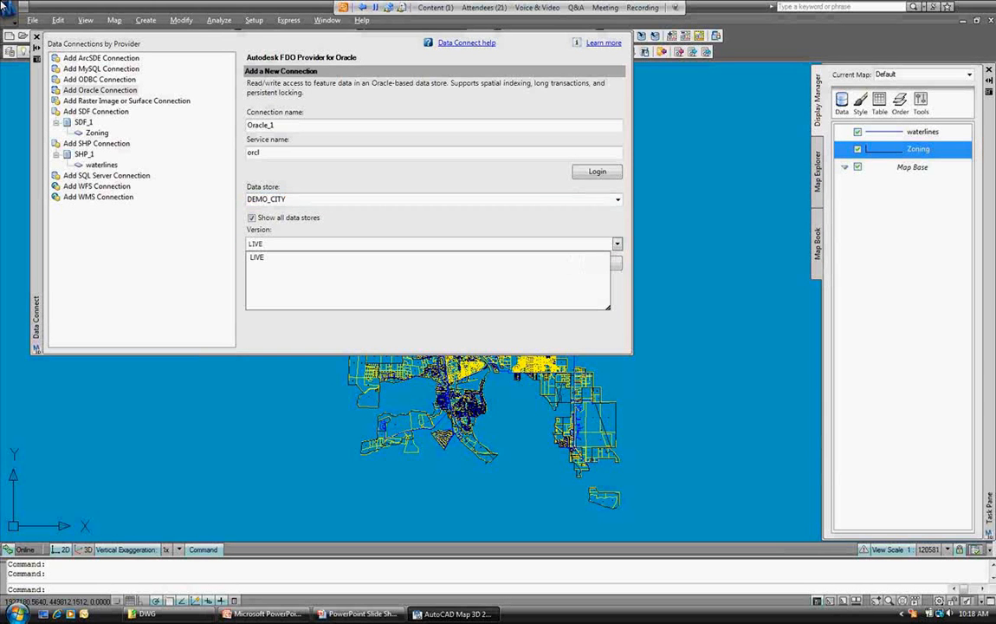
pyautogui.click(257, 257)
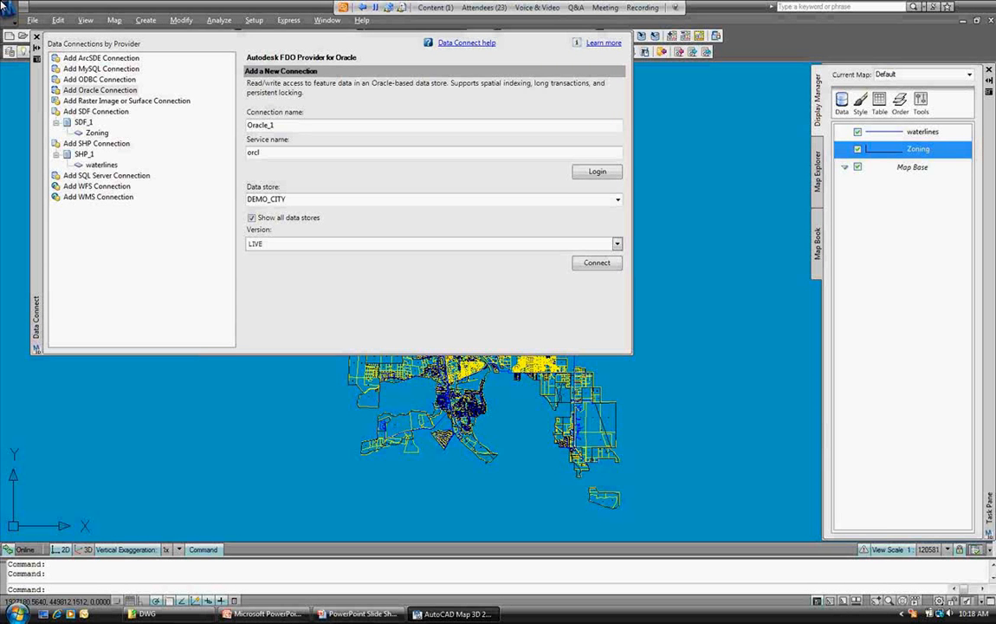
pyautogui.click(597, 262)
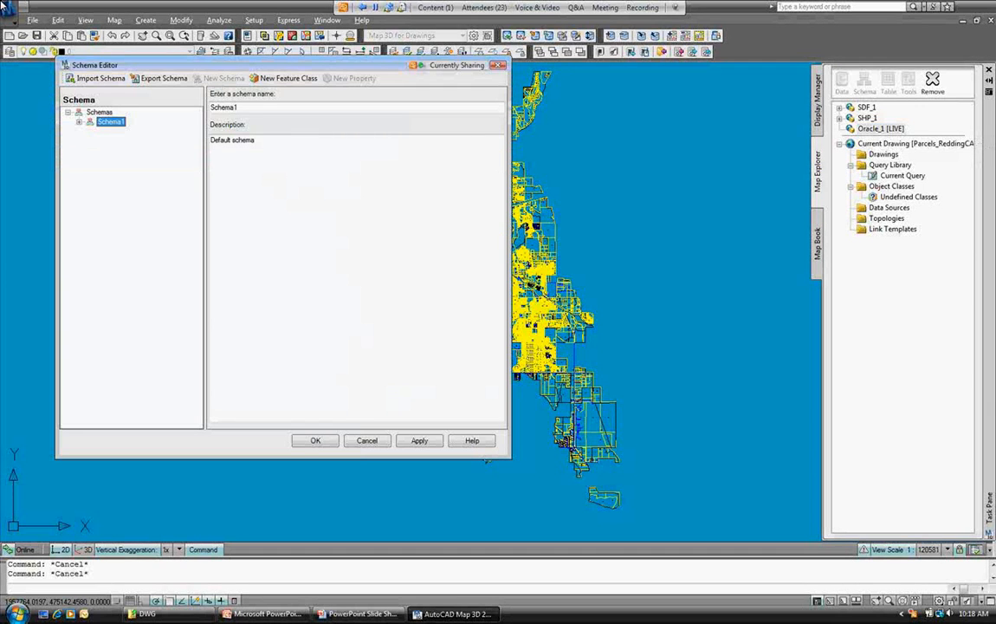
# Expand Schema1 and FeatureClass1 to list its FeatId and Geometry properties.
pyautogui.press('Right')
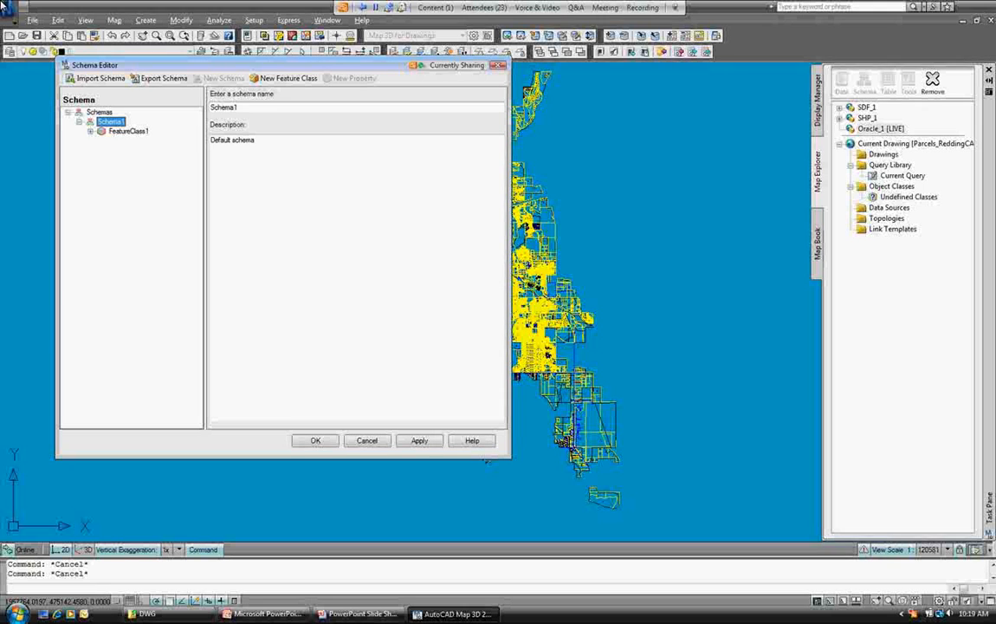
pyautogui.press('Down')
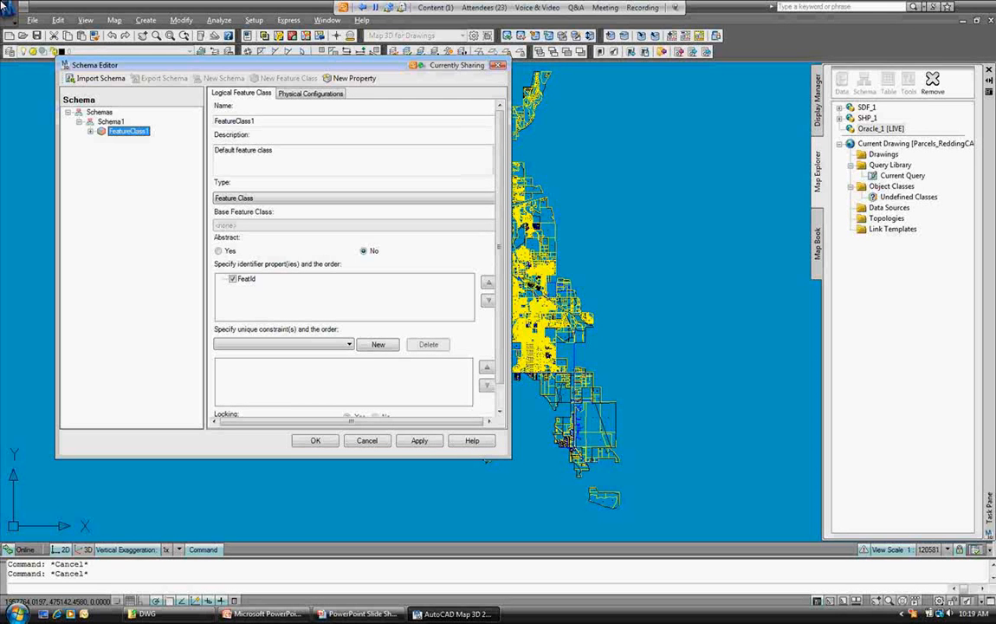
pyautogui.press('Right')
# Cancel the Schema Editor and return to the Display Manager layer list.
pyautogui.click(366, 441)
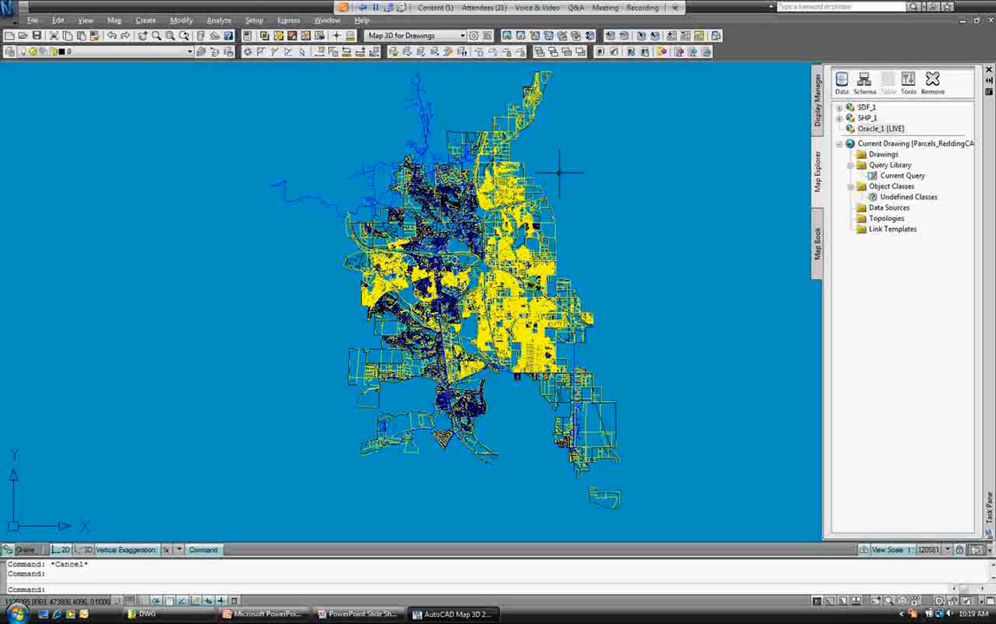
pyautogui.click(817, 102)
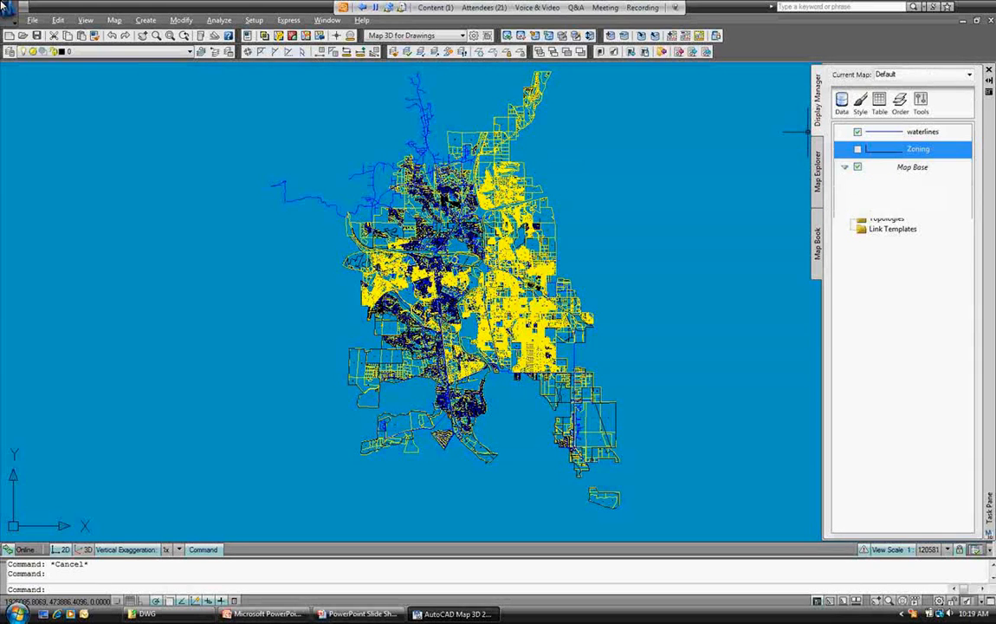
# Hide the waterlines layer and show the Properties palette with nothing selected.
pyautogui.click(857, 132)
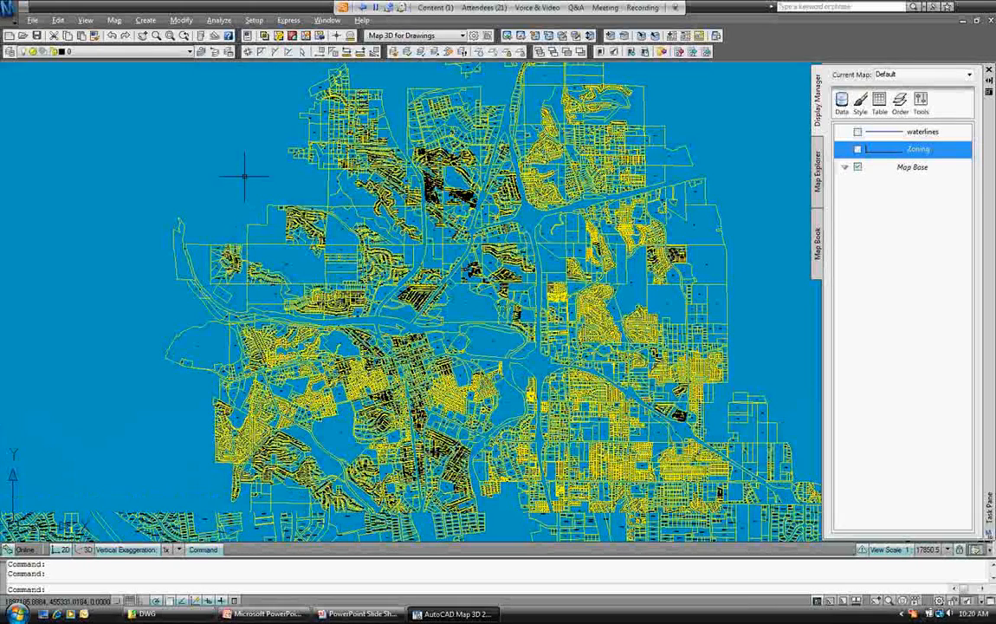
pyautogui.press('Escape')
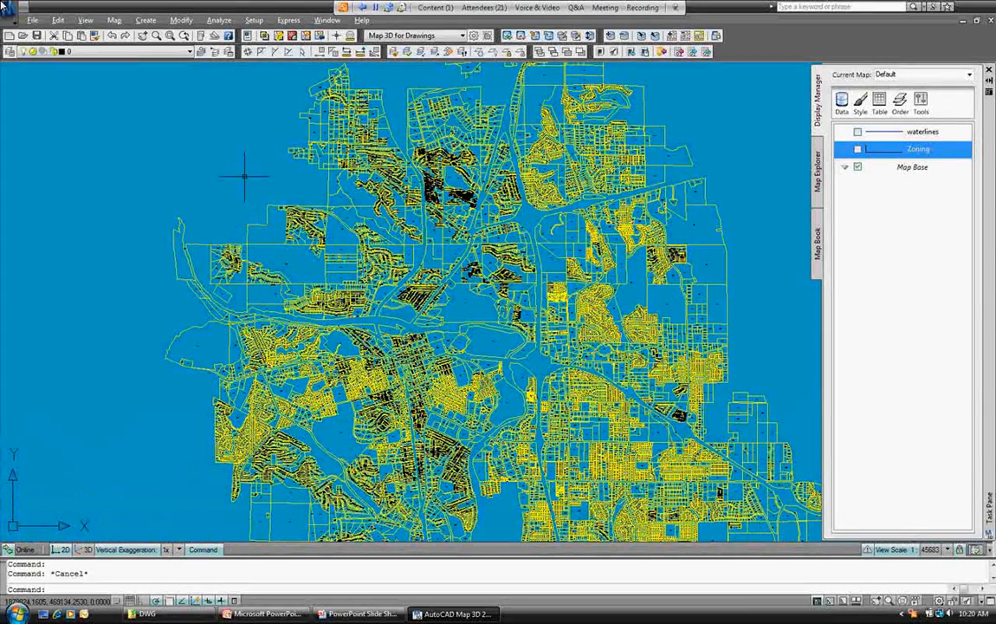
pyautogui.hotkey('ctrl', '1')
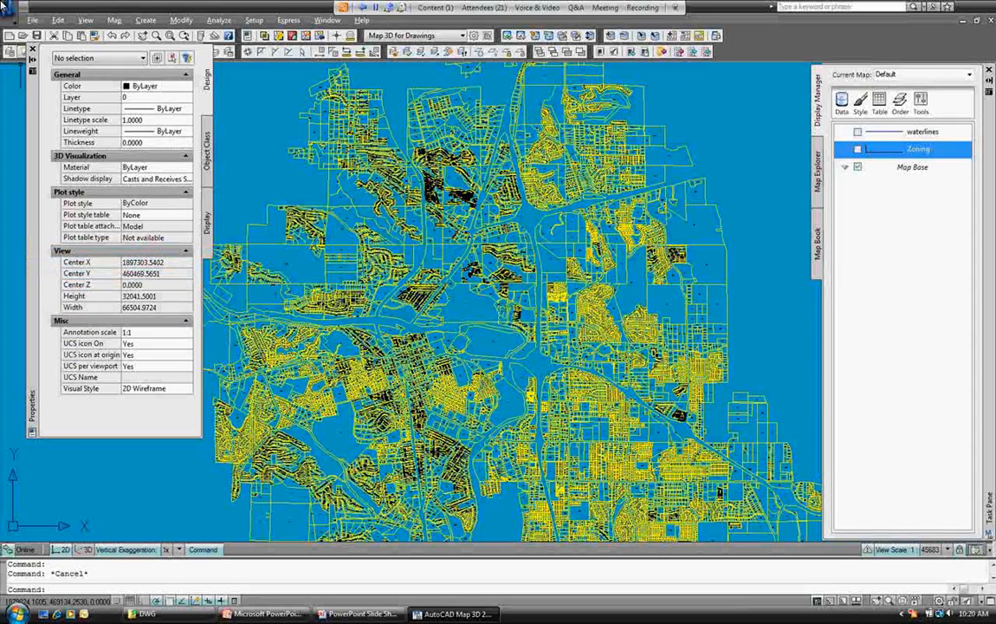
# Go to File > Export to begin exporting Parcels to the Oracle_1 connection.
pyautogui.click(32, 20)
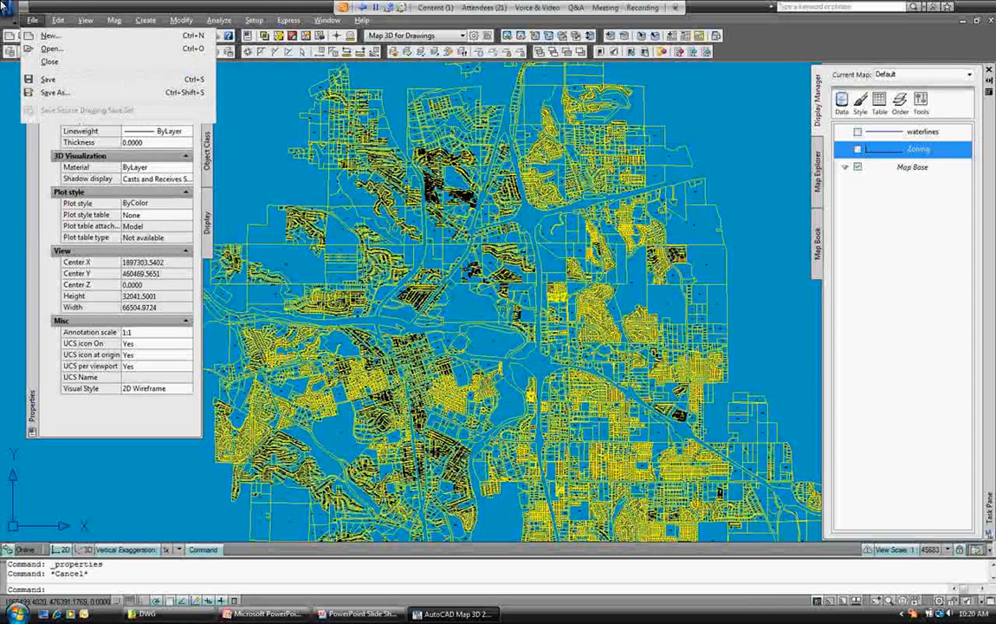
pyautogui.moveTo(50, 189)
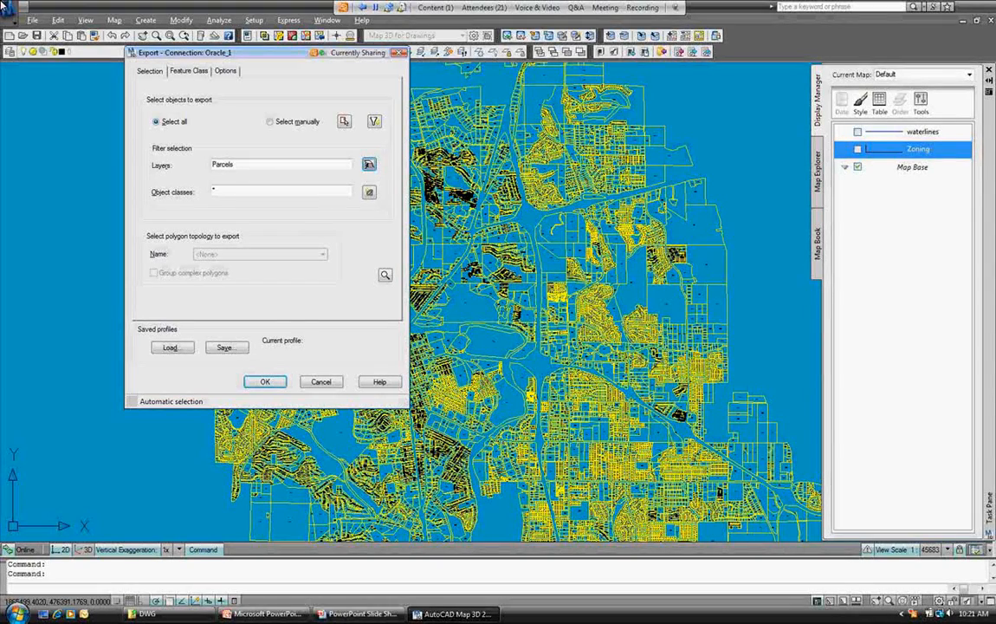
# On the Feature Class tab, name the output class Parcels with Polygon geometry.
pyautogui.hotkey('ctrl', 'Tab')
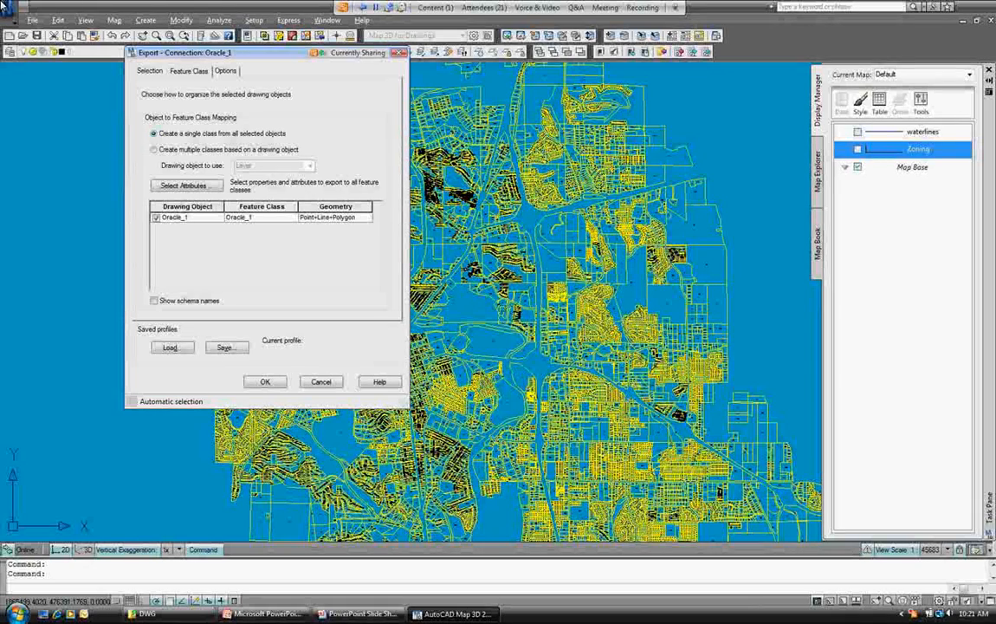
pyautogui.click(260, 216)
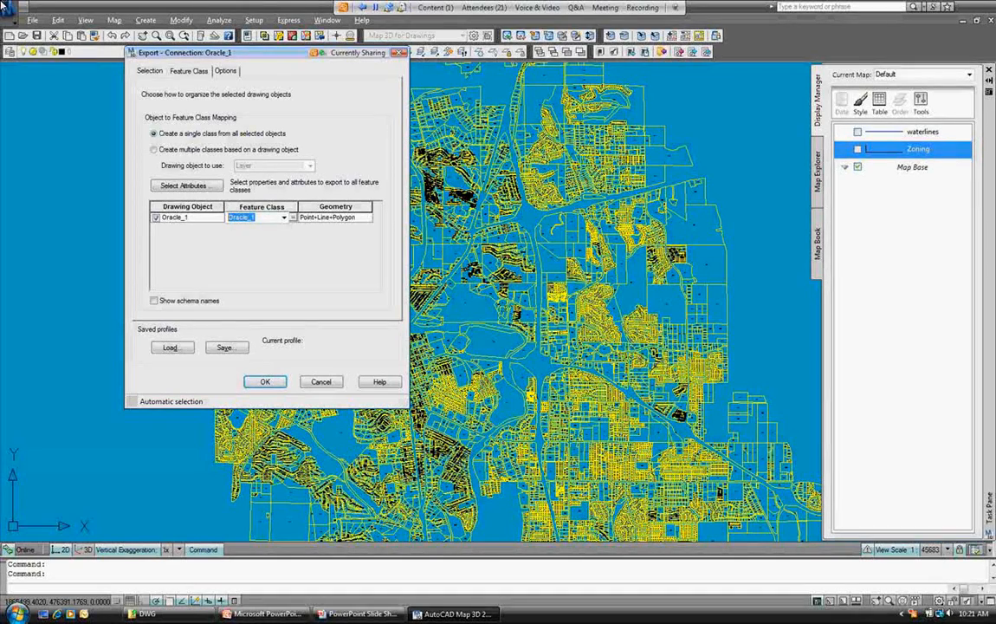
pyautogui.write('Parcels')
pyautogui.click(336, 218)
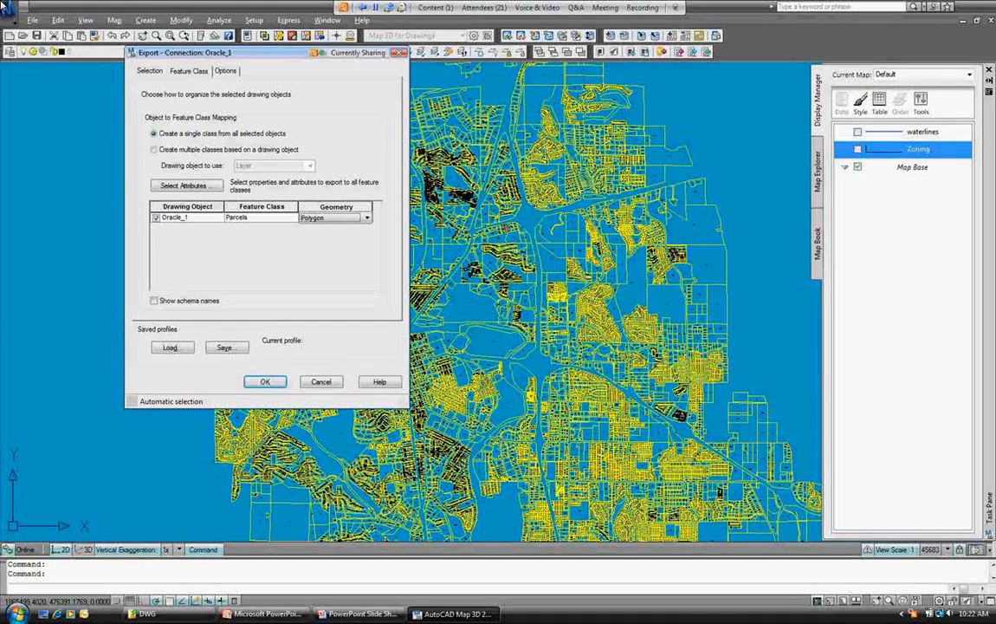
# Choose the attributes to export with the parcels to Oracle_1.
pyautogui.click(187, 186)
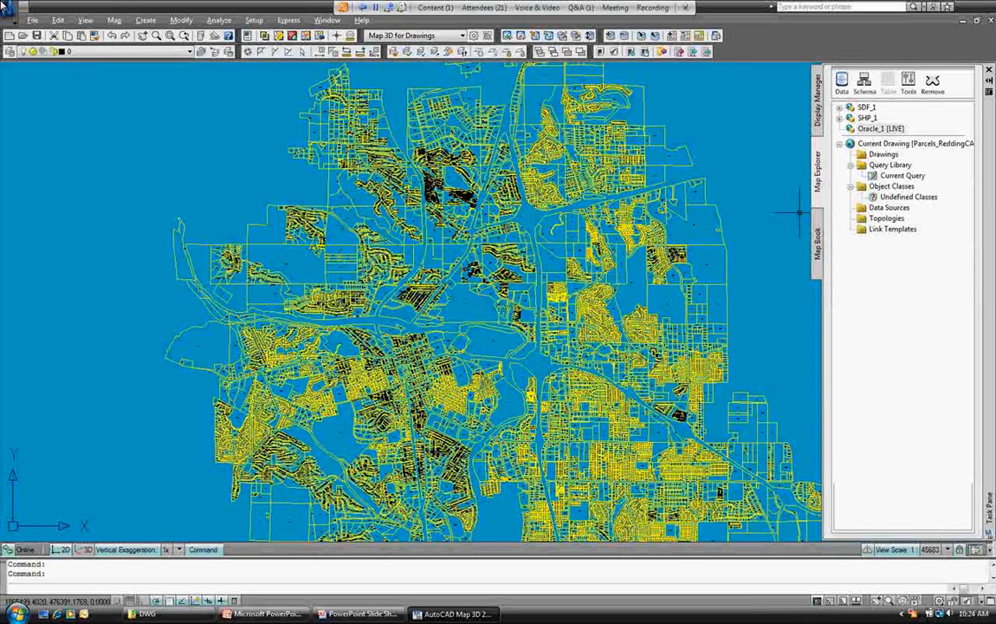
# Cancel the running command and expand the Parcels feature class in the Schema Editor.
pyautogui.press('Escape')
pyautogui.press('Escape')
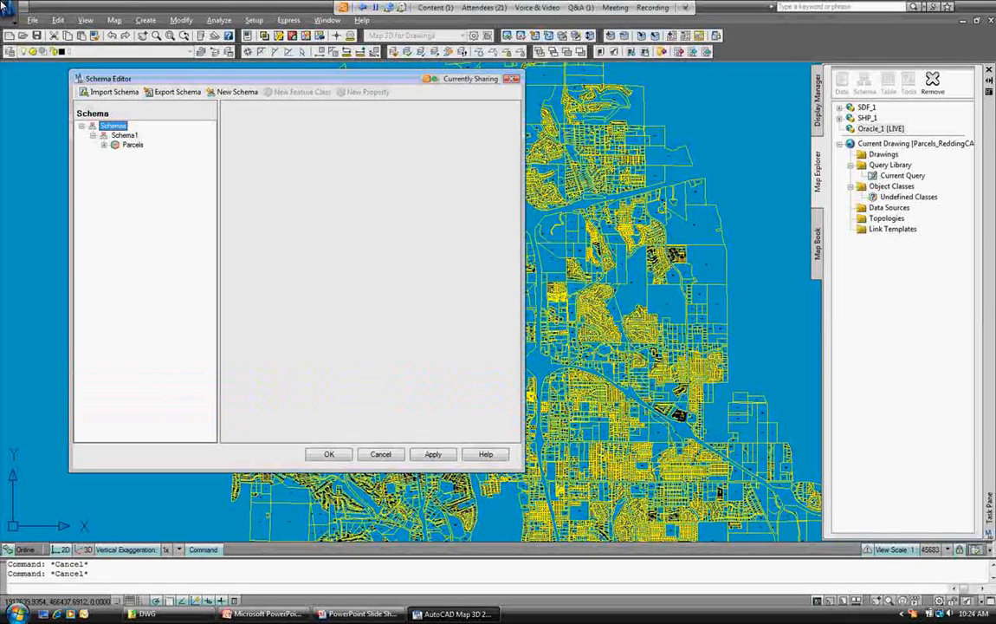
pyautogui.doubleClick(132, 144)
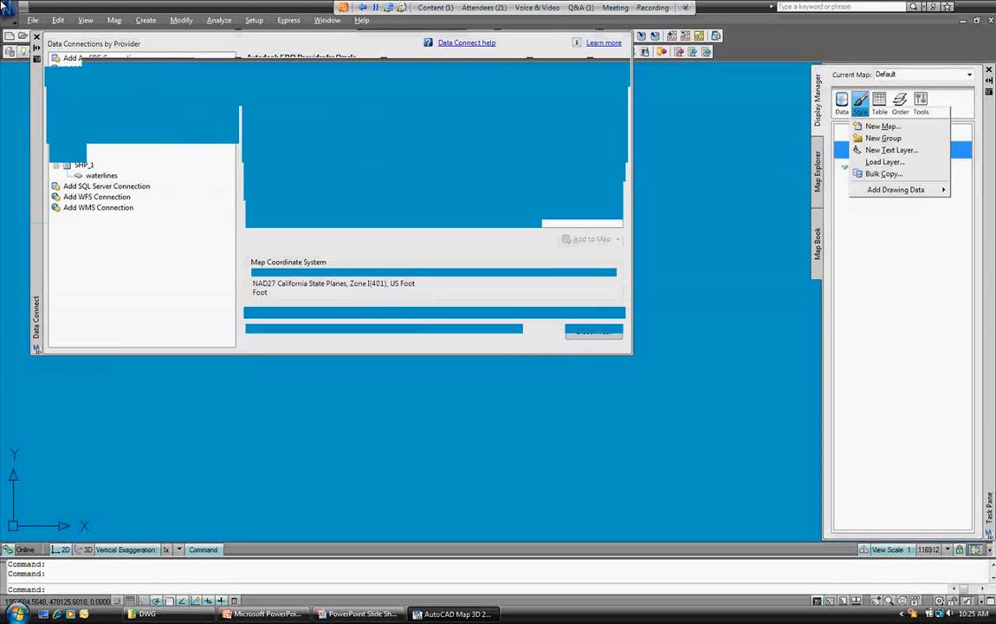
# Add the Parcels class from Oracle_1's Schema1 to the map as a layer.
pyautogui.click(87, 100)
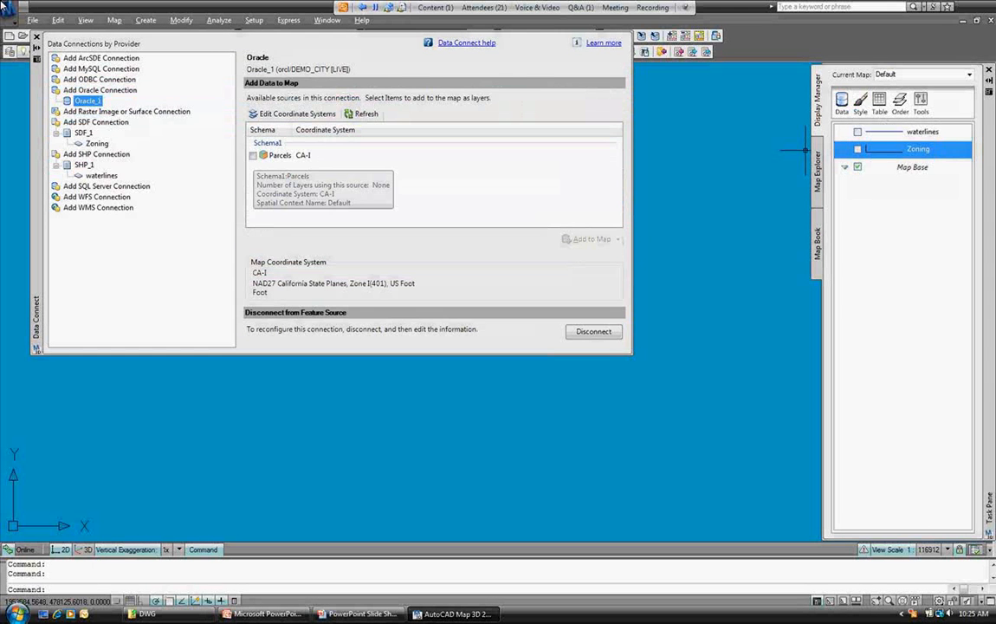
pyautogui.click(253, 155)
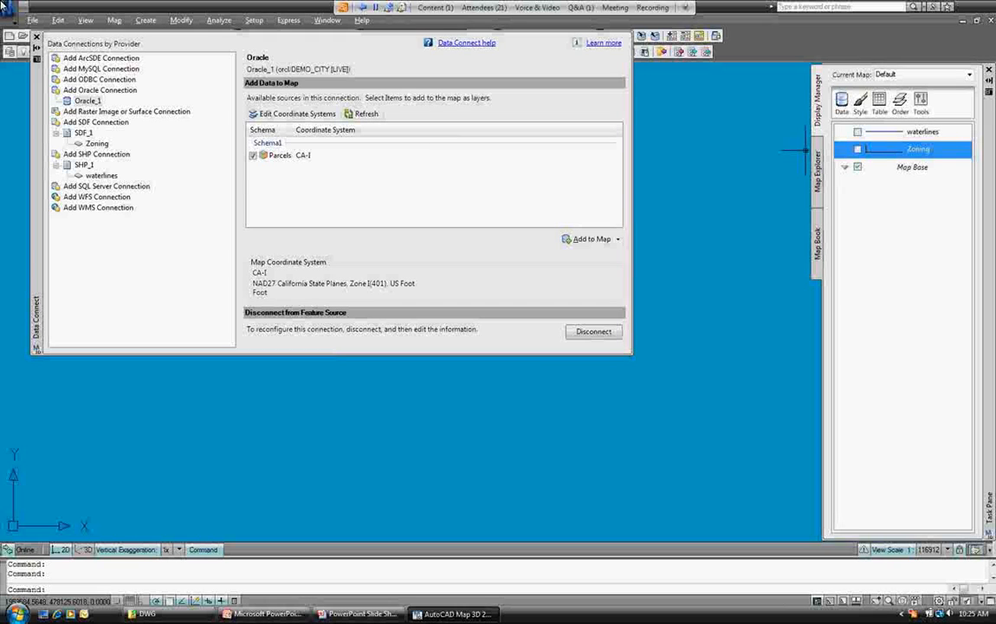
pyautogui.click(587, 238)
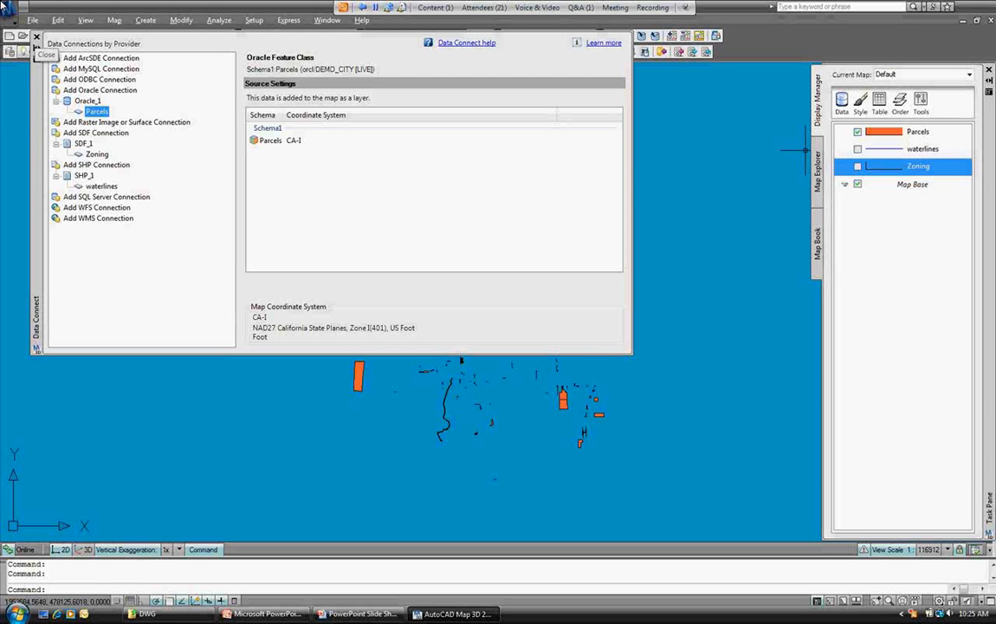
# Close the Data Connect palette and select an orange Oracle parcel beside the water.
pyautogui.click(36, 36)
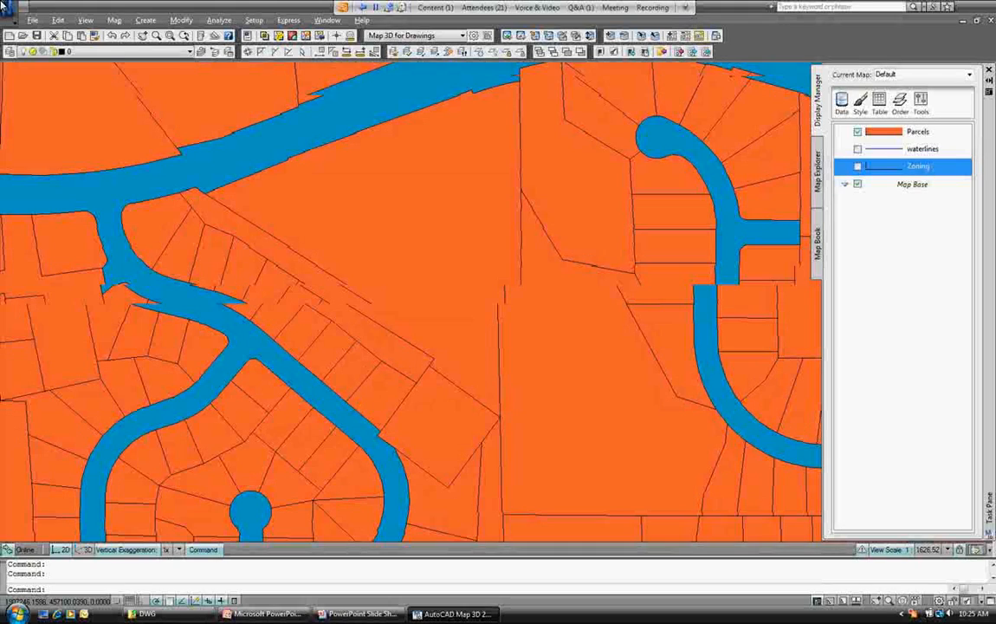
pyautogui.click(743, 160)
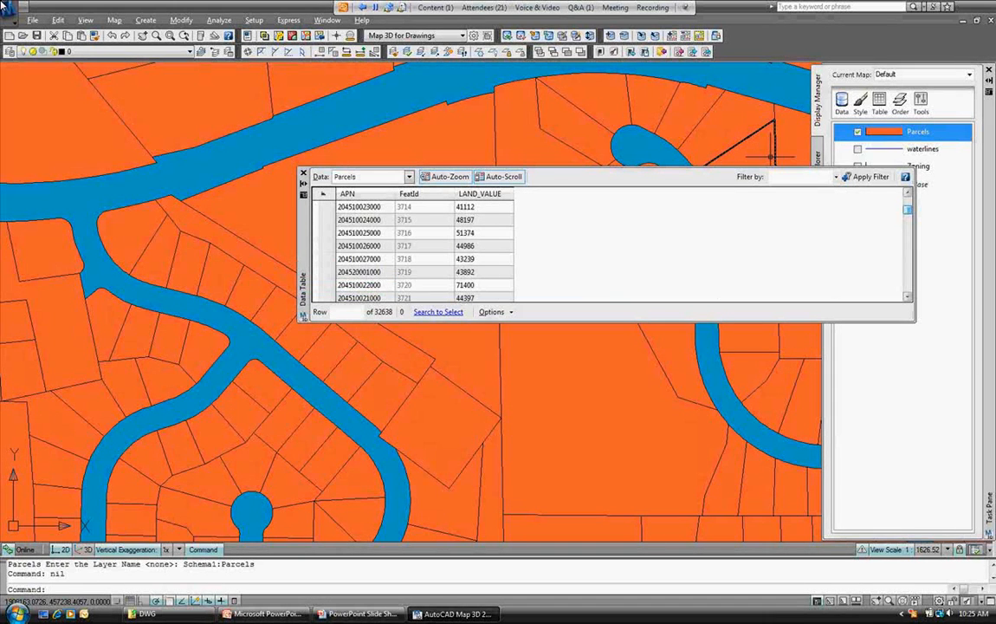
# Sort the Parcels data table by APN, scroll through the records, and close the table.
pyautogui.click(365, 193)
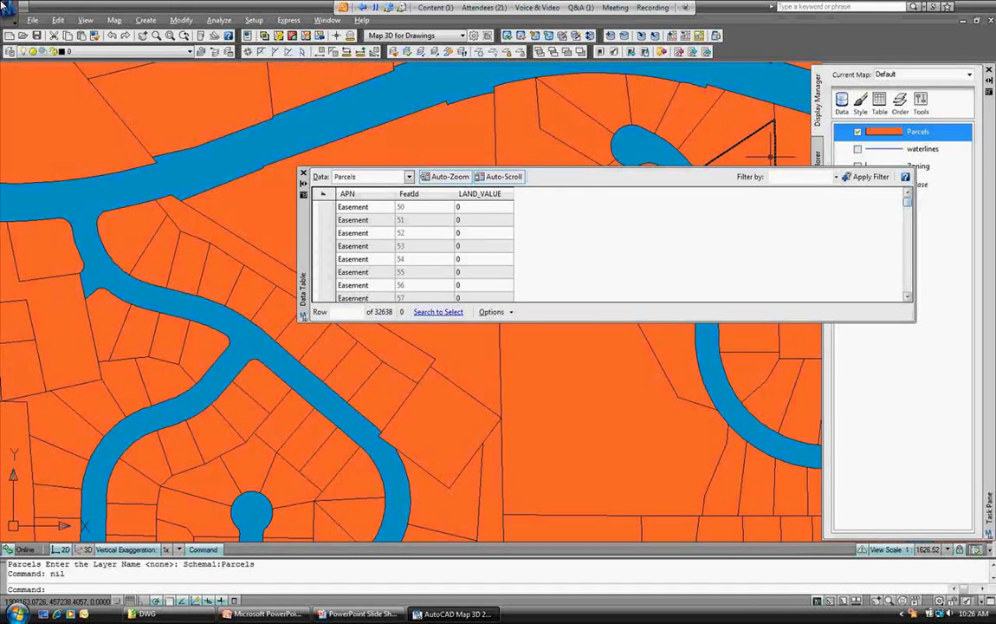
pyautogui.moveTo(907, 202); pyautogui.dragTo(907, 224)
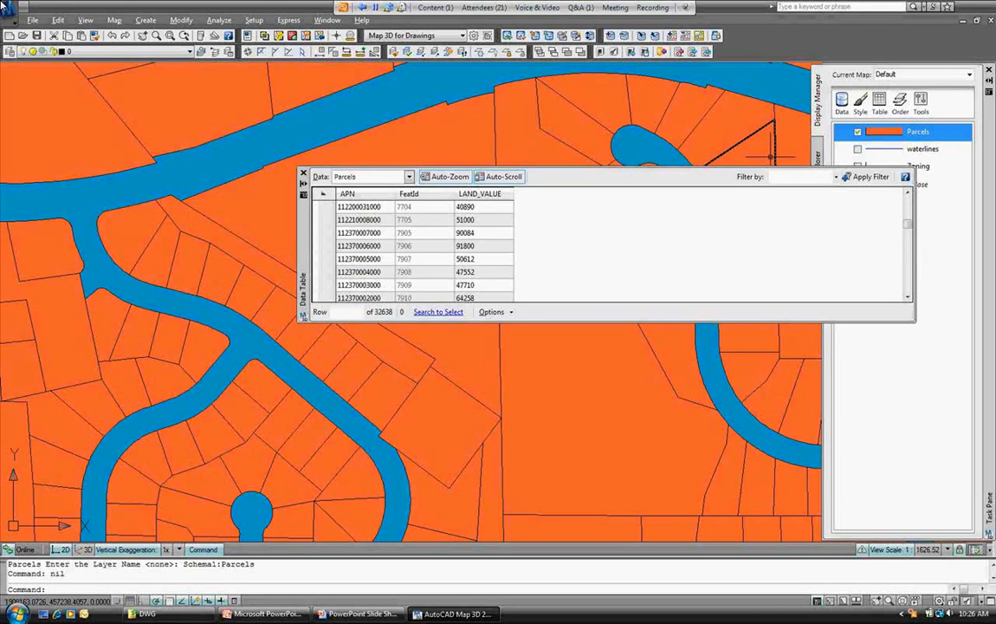
pyautogui.click(302, 173)
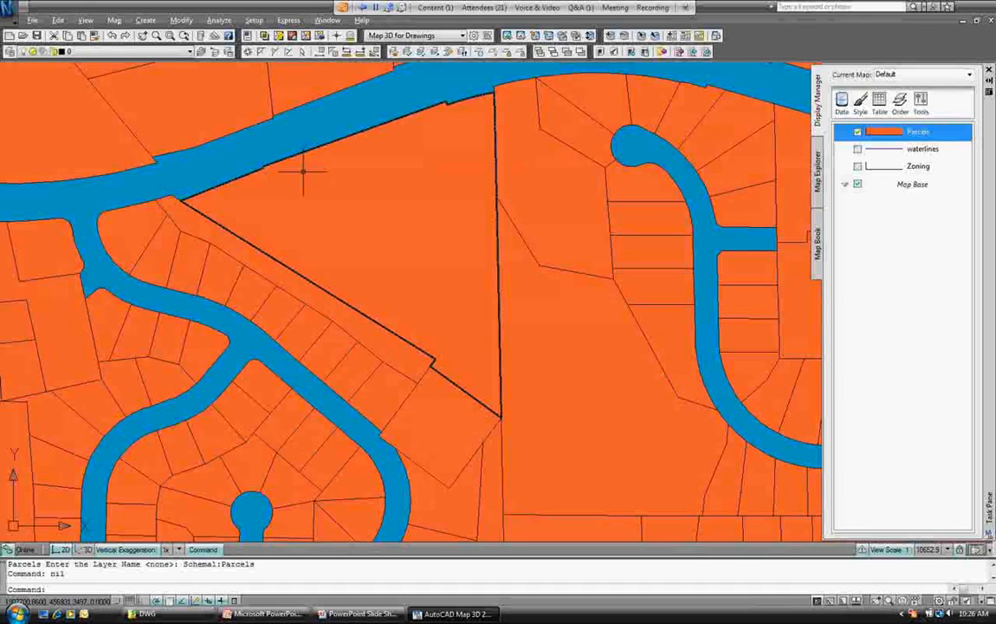
# Zoom out over the parcels and turn on the waterlines layer to show blue lines.
pyautogui.scroll(-5, 661, 180)
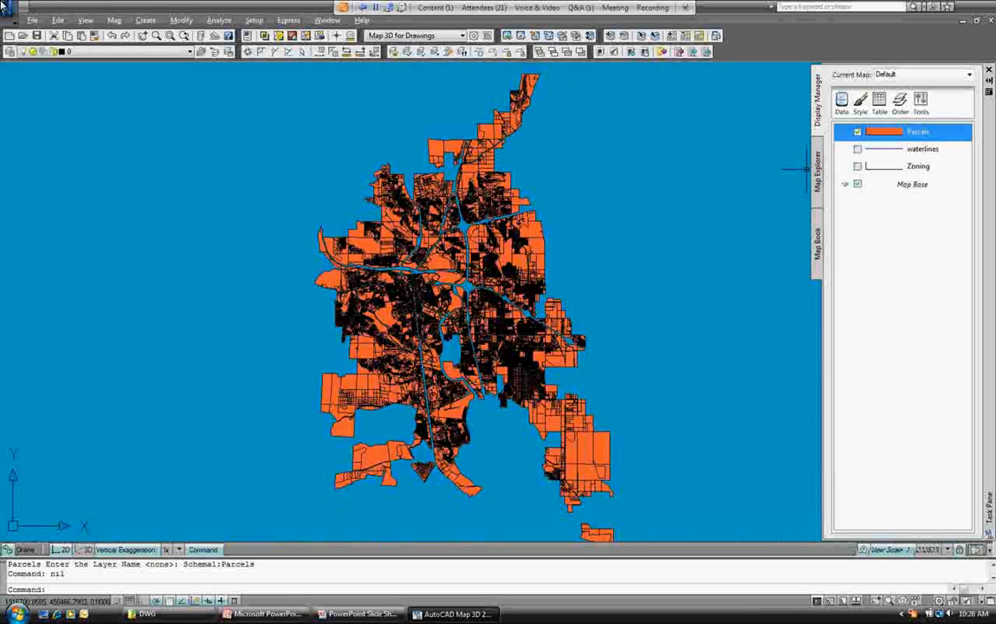
pyautogui.click(858, 149)
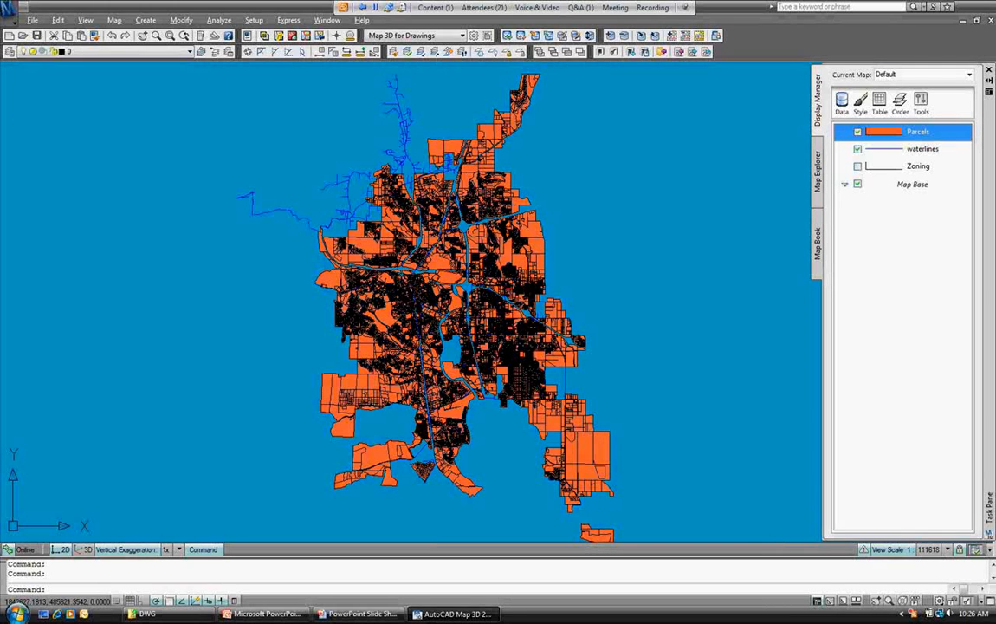
pyautogui.click(32, 19)
# Dismiss the File export options and switch to Map Explorer's Tools list.
pyautogui.moveTo(130, 189)
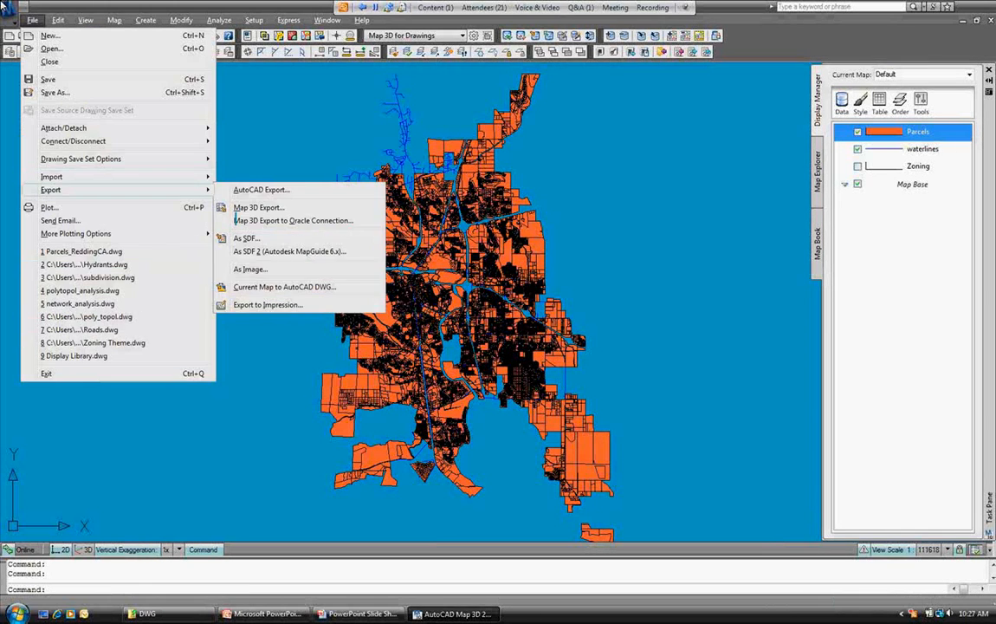
pyautogui.click(235, 214)
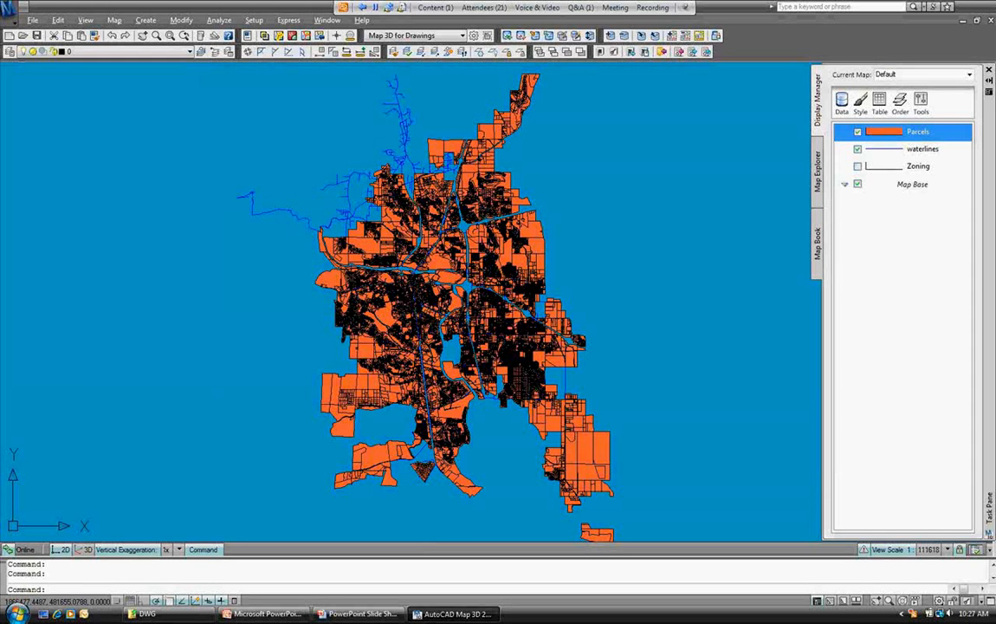
pyautogui.click(817, 172)
pyautogui.click(908, 79)
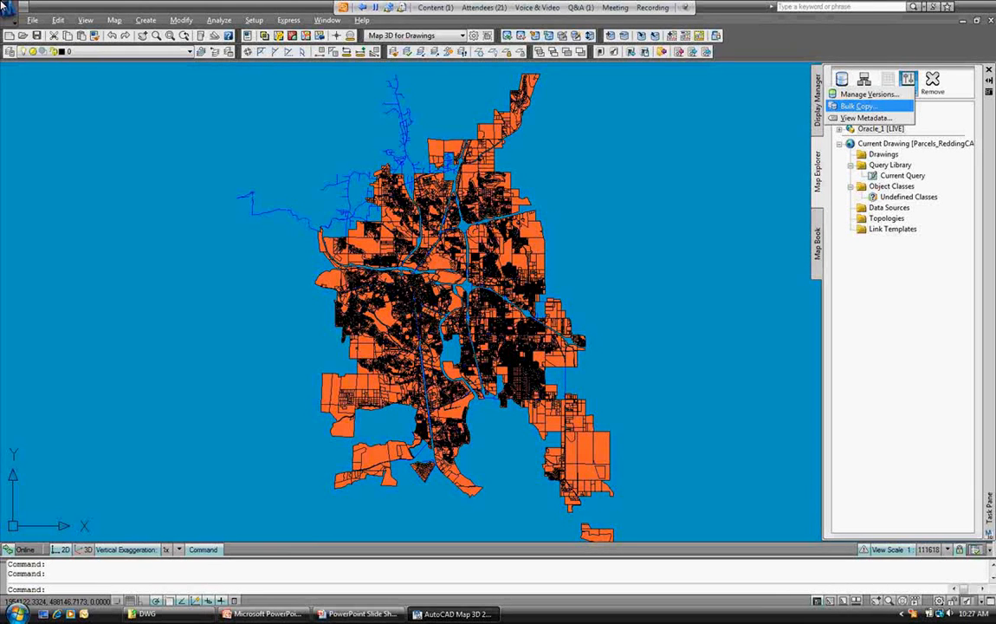
# Start a Bulk Copy with SHP_1 as the source and Oracle_1 as the destination.
pyautogui.click(859, 106)
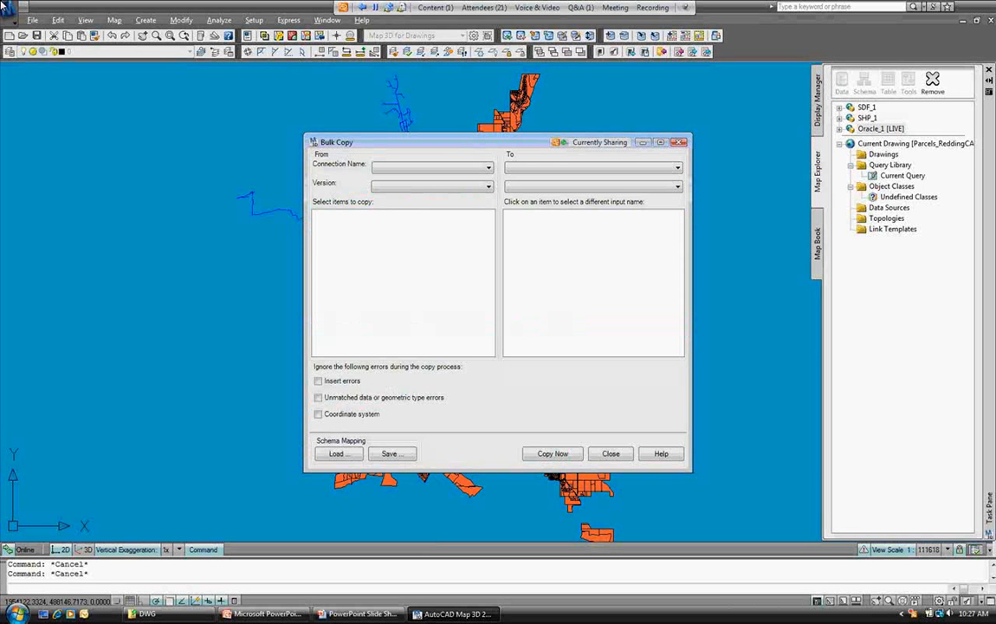
pyautogui.moveTo(433, 142); pyautogui.dragTo(457, 107)
pyautogui.click(455, 133)
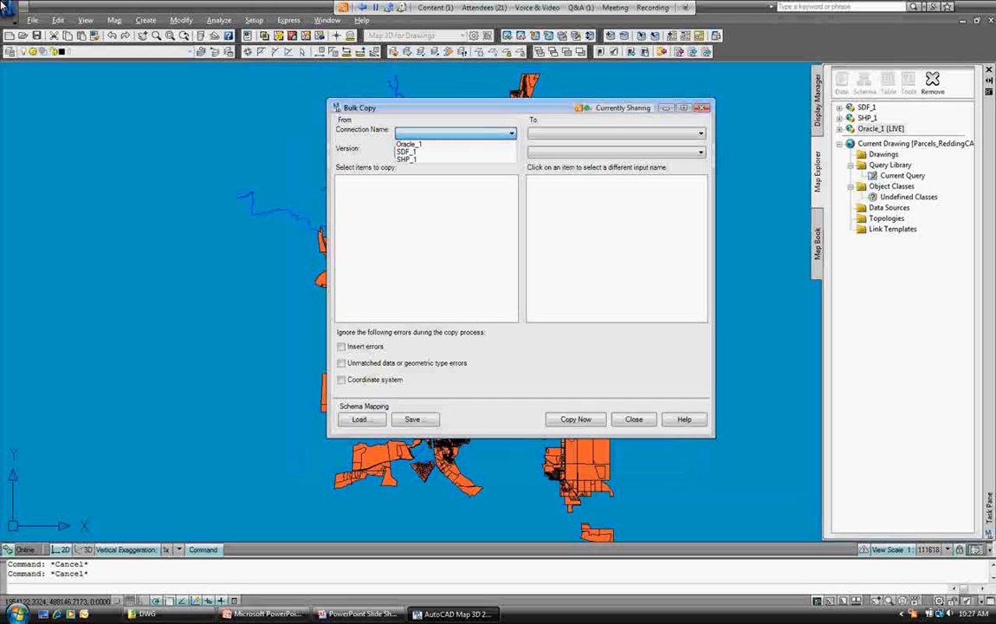
pyautogui.click(407, 158)
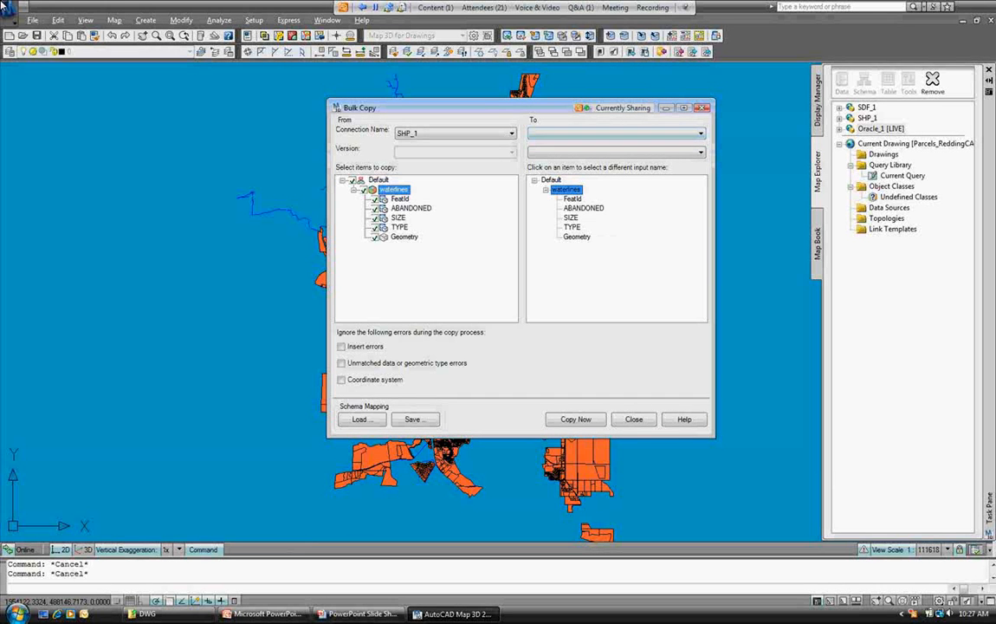
pyautogui.click(616, 132)
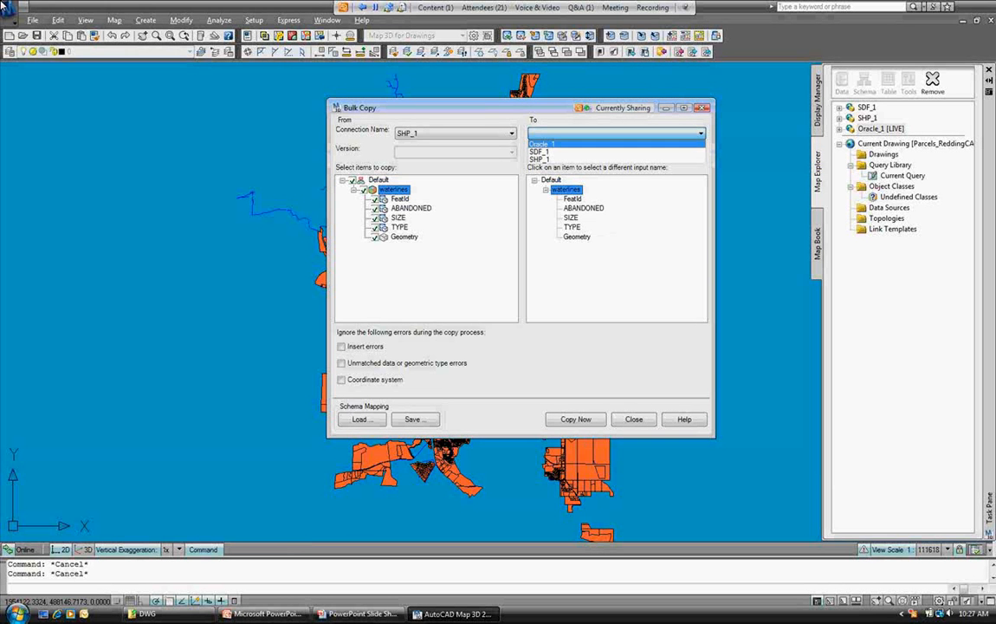
pyautogui.click(543, 144)
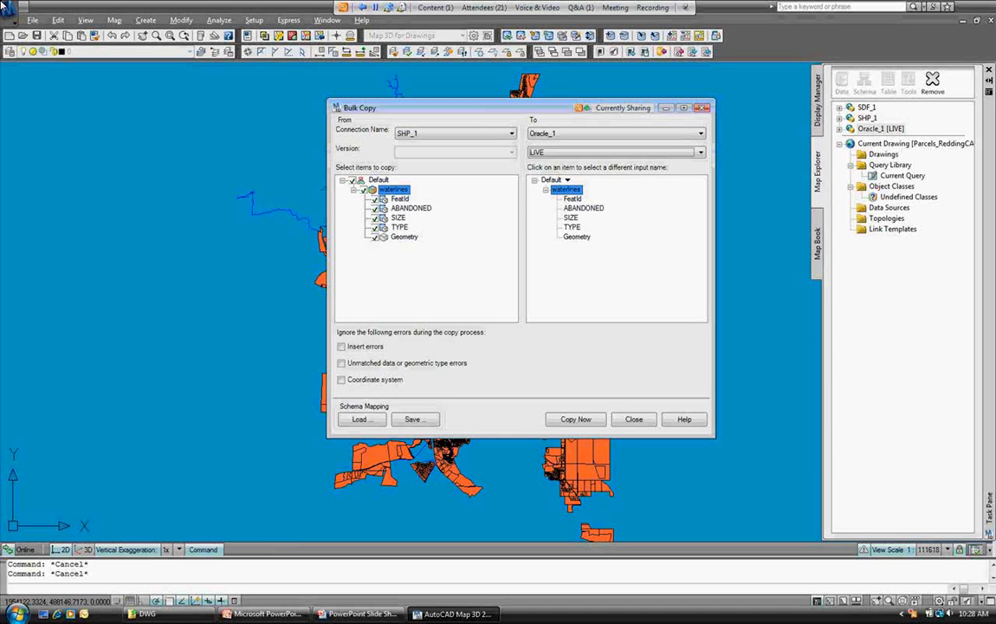
# Ignore coordinate system errors and copy the waterlines, accepting the 30589-object result.
pyautogui.click(342, 380)
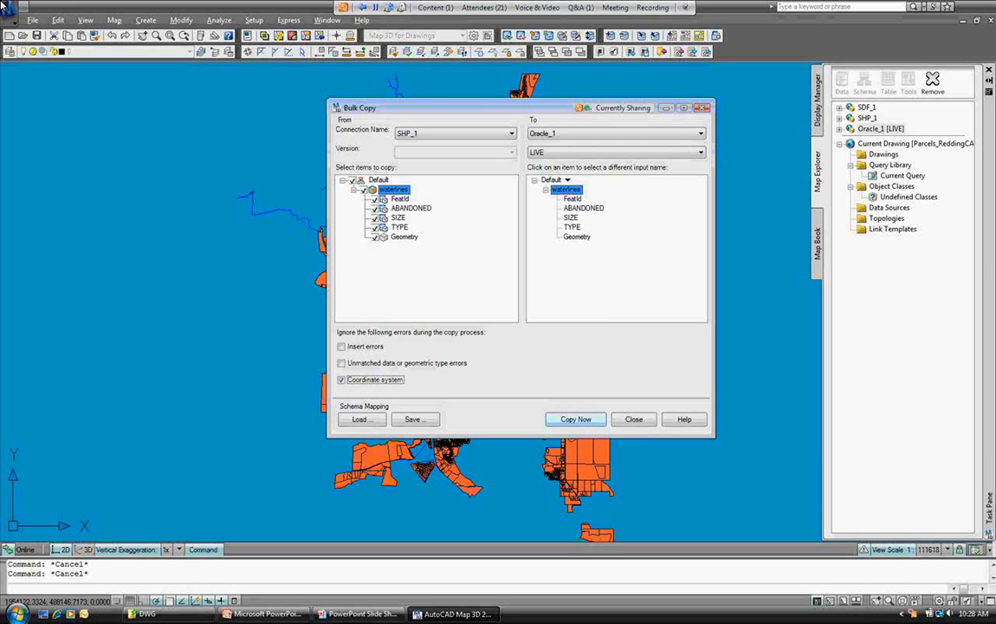
pyautogui.click(576, 420)
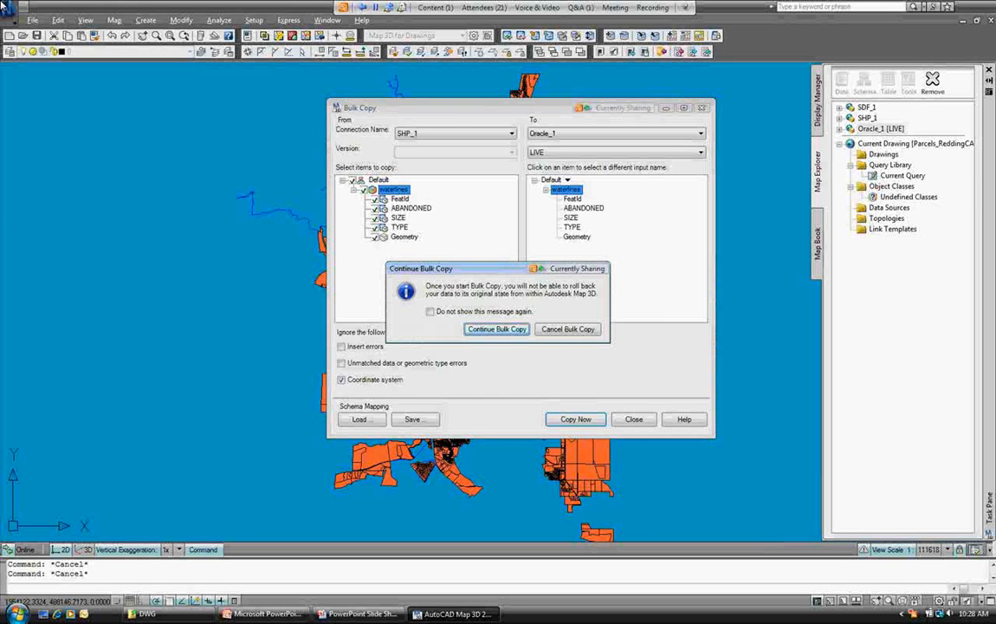
pyautogui.press('Return')
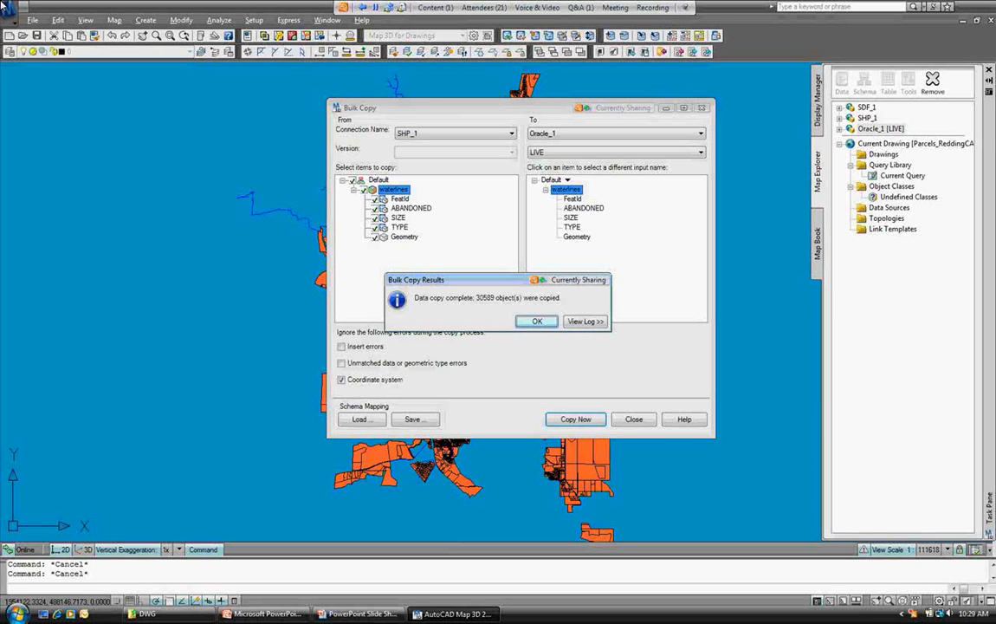
pyautogui.press('Return')
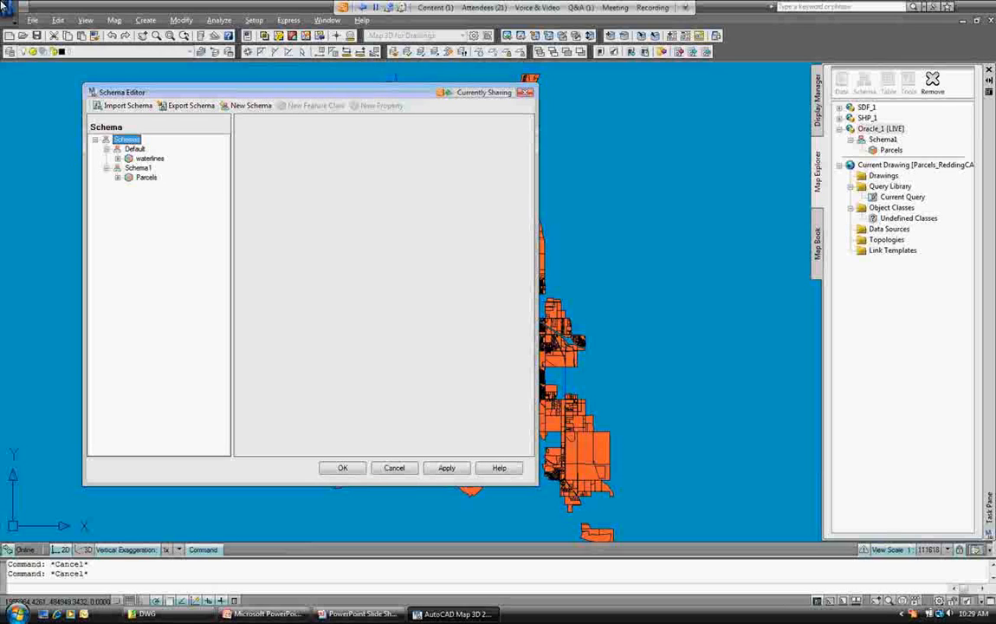
# Inspect the waterlines fields ABANDONED, SIZE and TYPE in the Schema Editor, then close it.
pyautogui.click(118, 159)
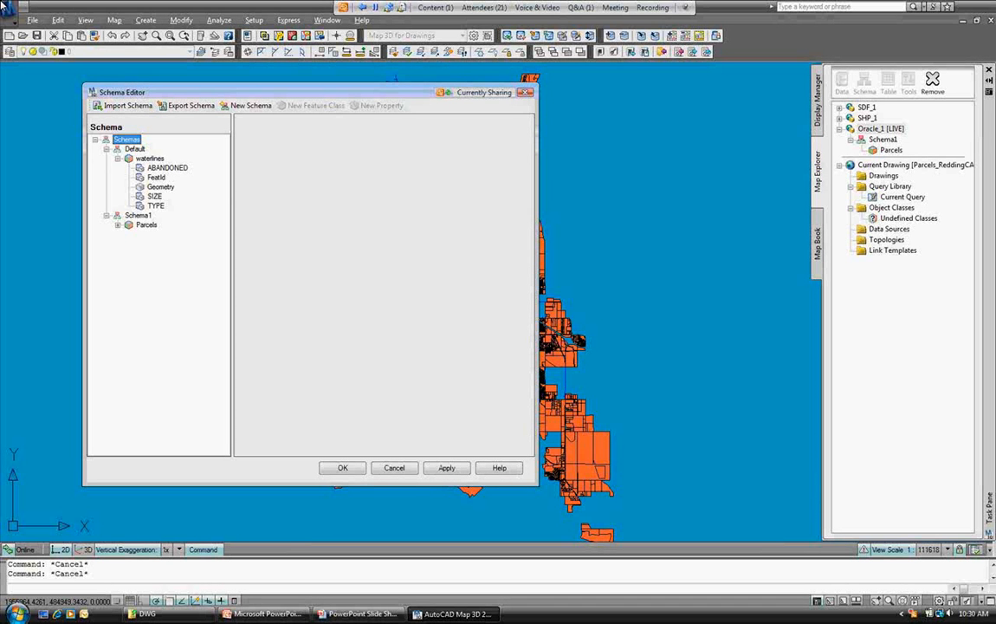
pyautogui.click(167, 167)
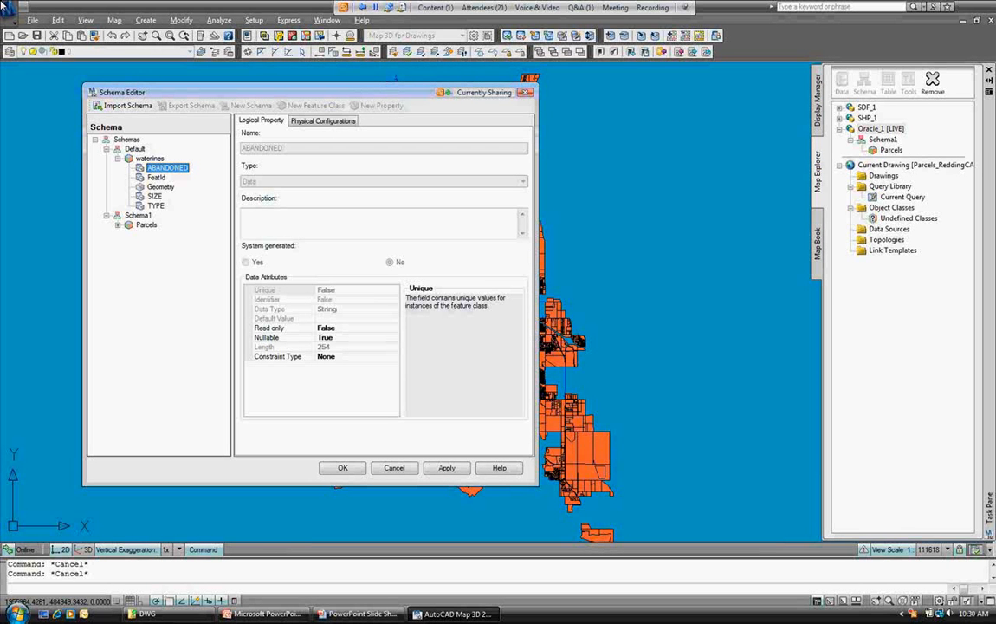
pyautogui.click(154, 196)
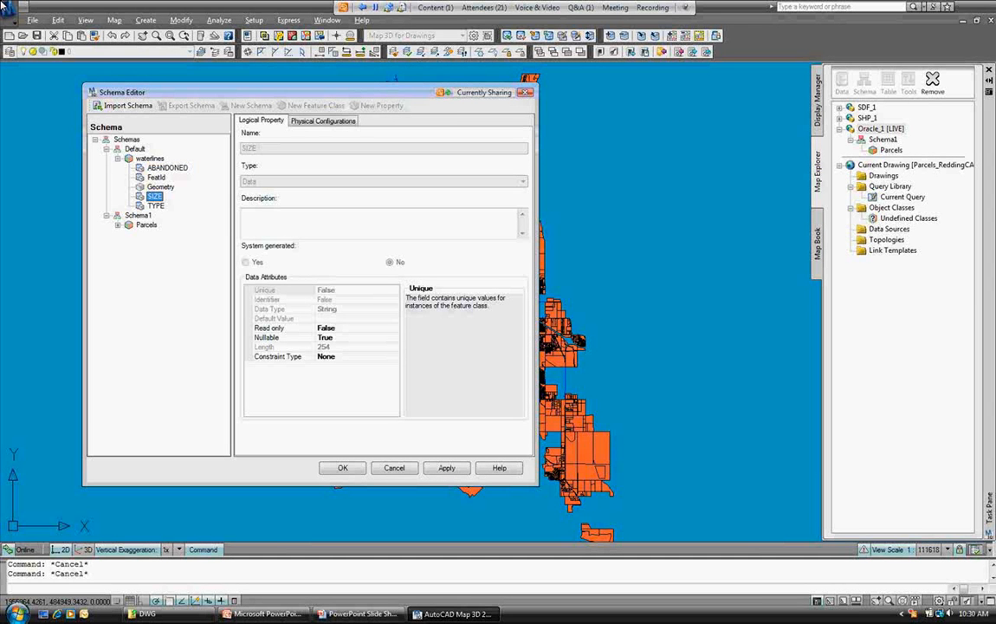
pyautogui.click(155, 206)
pyautogui.press('Left')
pyautogui.press('Left')
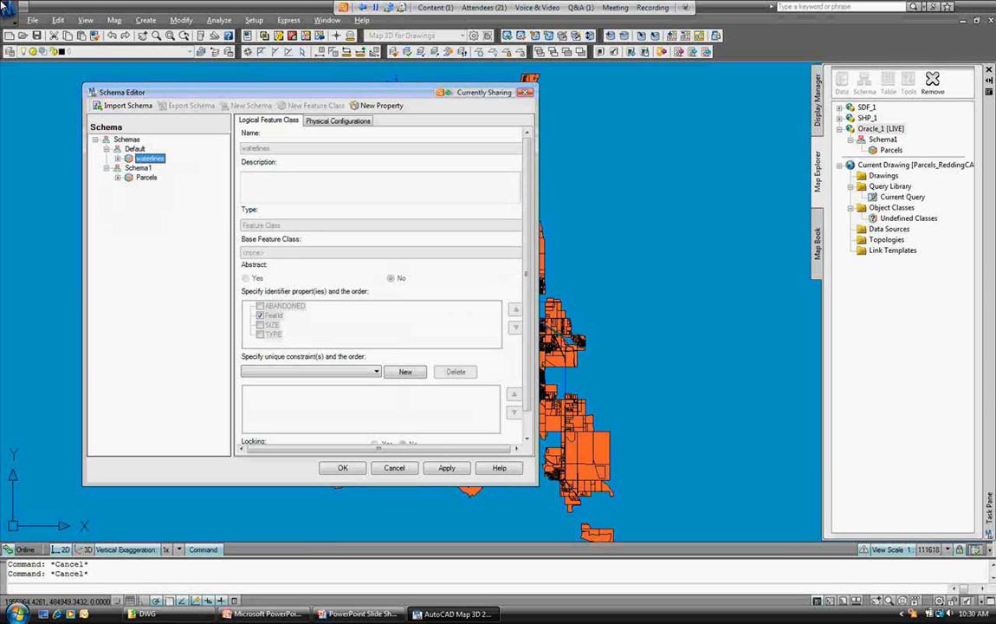
pyautogui.press('Escape')
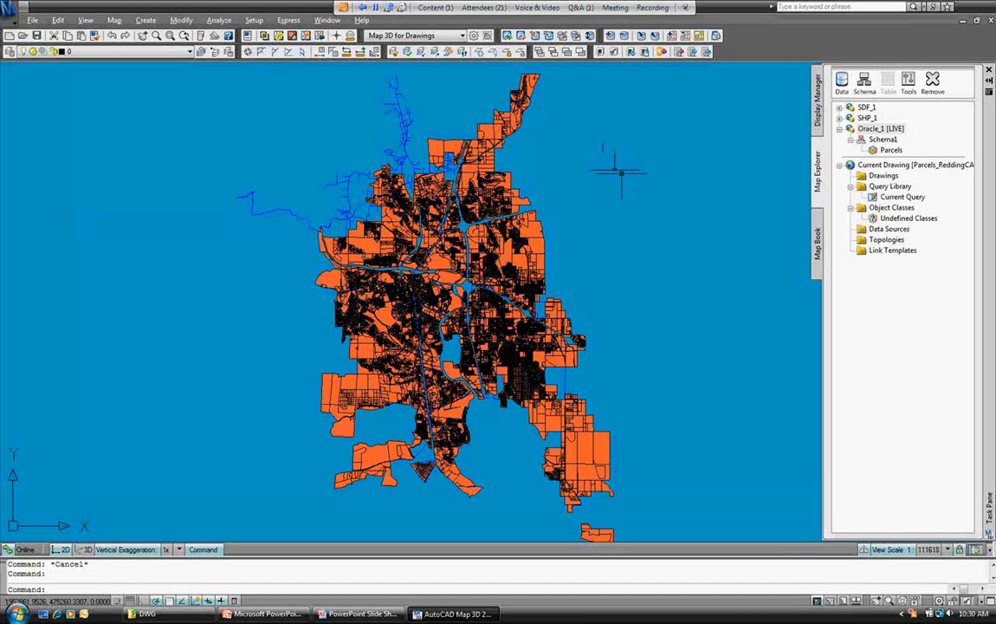
pyautogui.click(817, 100)
pyautogui.click(858, 149)
pyautogui.rightClick(922, 150)
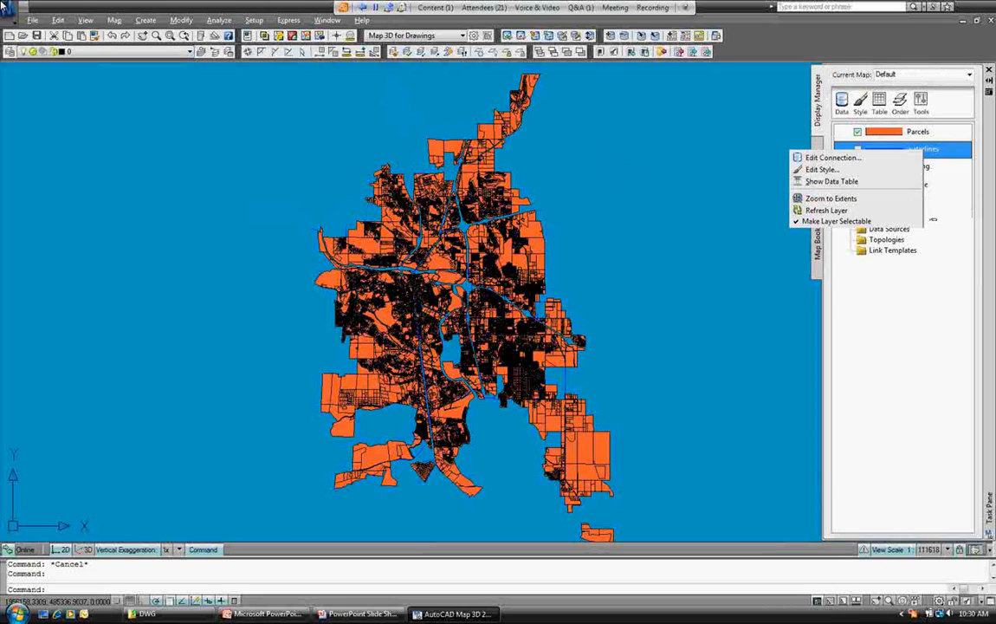
pyautogui.click(829, 349)
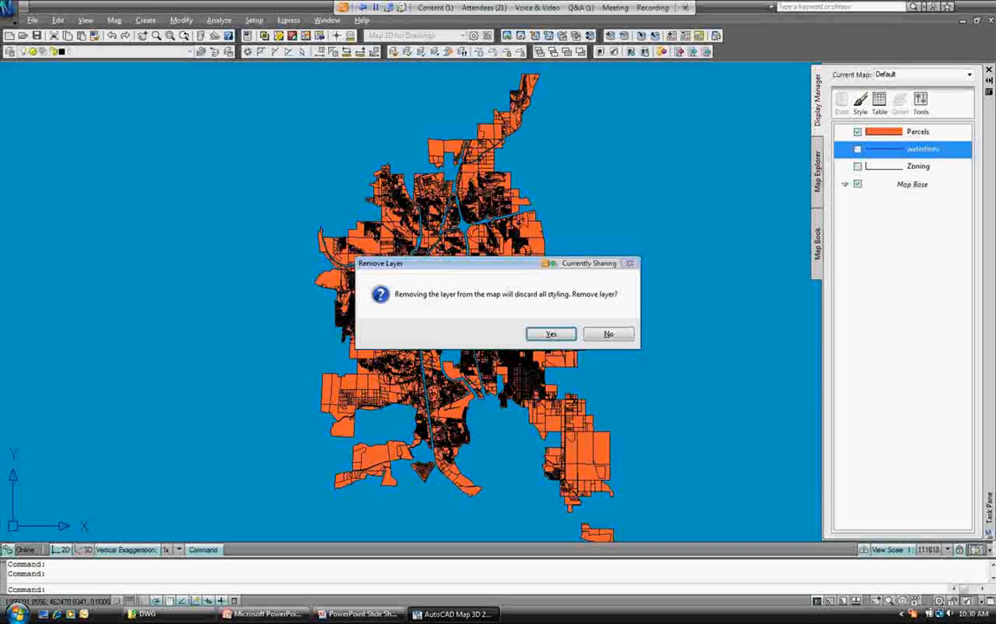
pyautogui.press('Return')
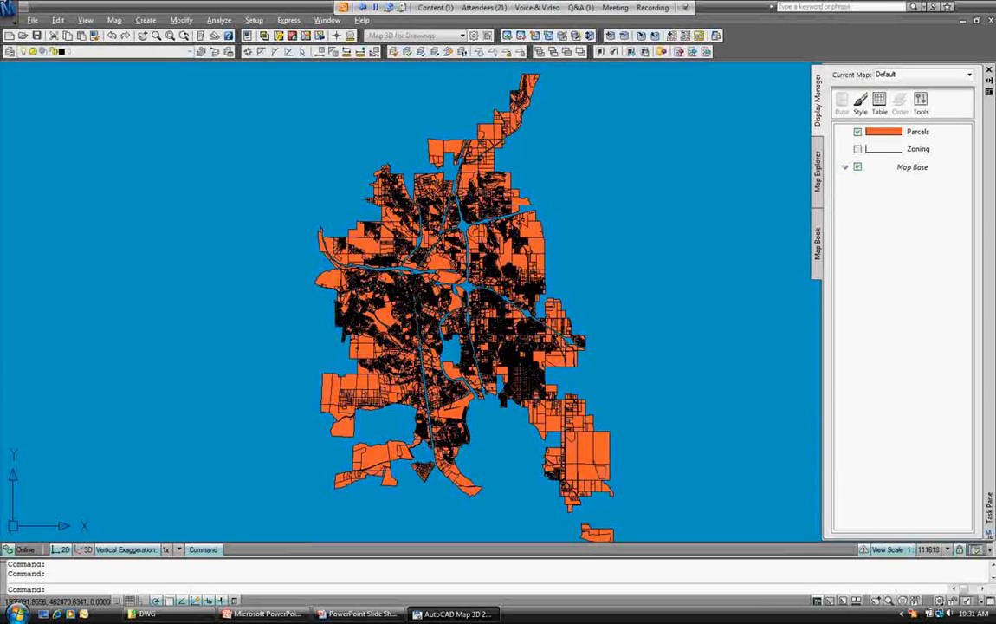
pyautogui.click(683, 247)
pyautogui.press('Escape')
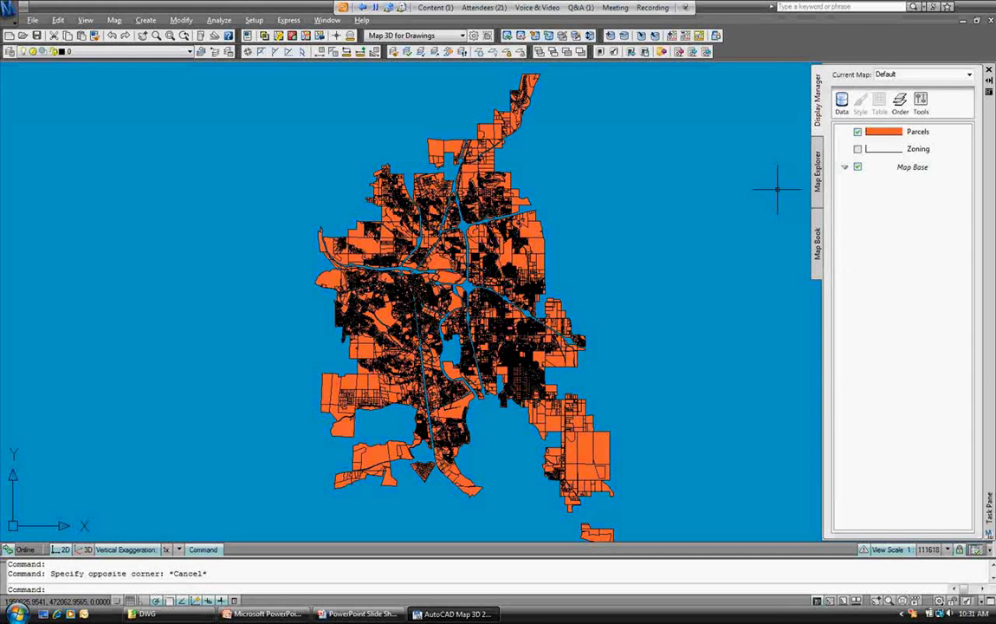
# Connect to Oracle_1 and add its waterlines feature class to the map.
pyautogui.click(841, 102)
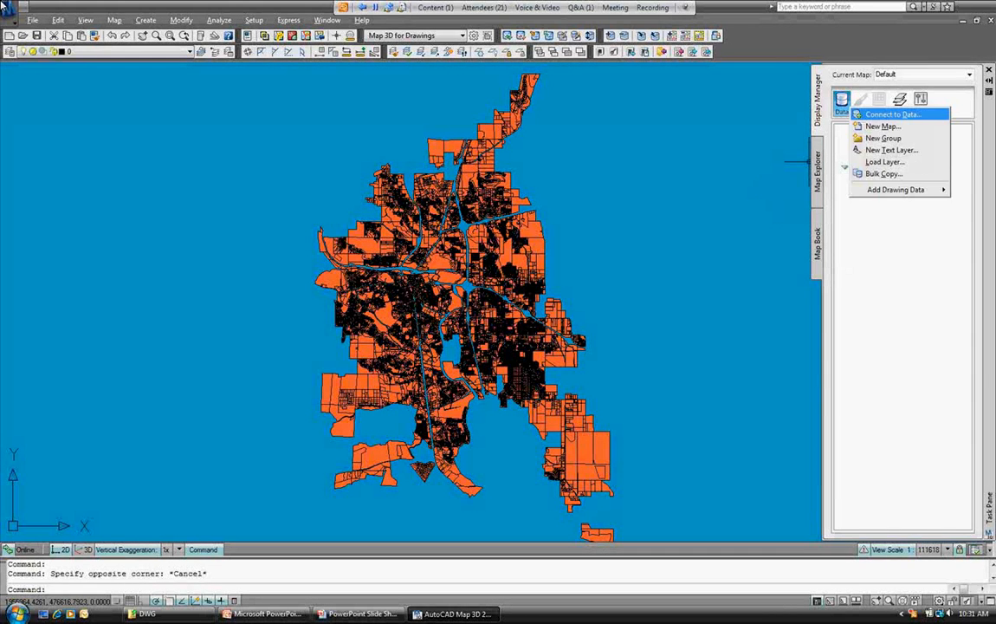
pyautogui.click(892, 115)
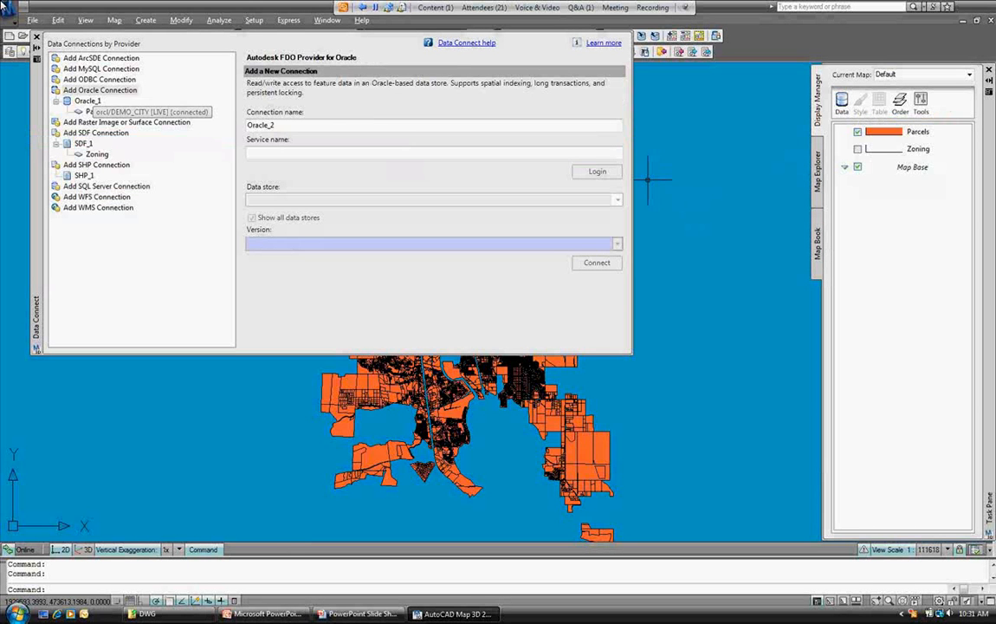
pyautogui.click(86, 100)
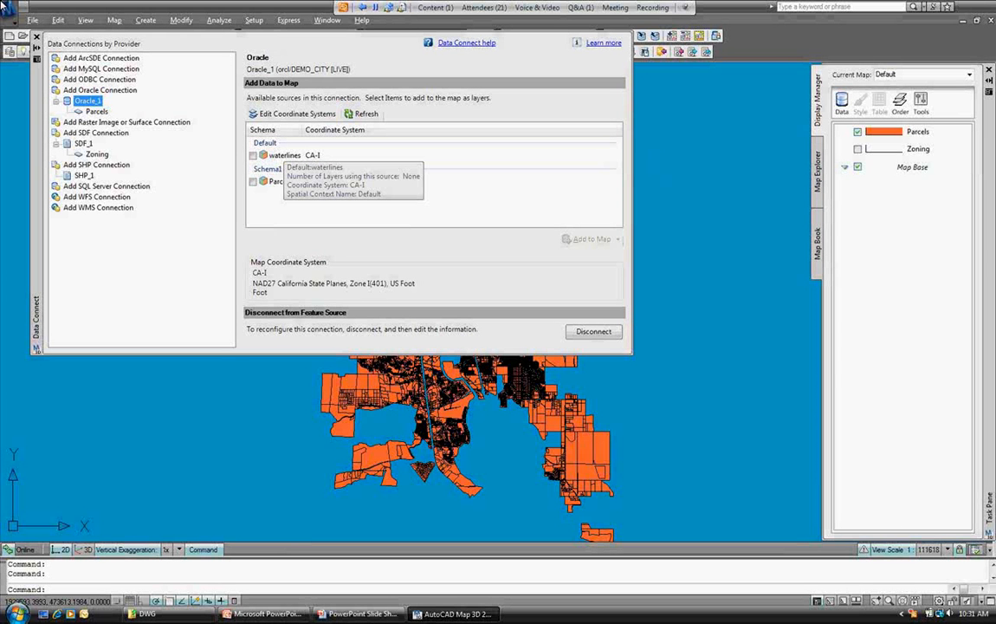
pyautogui.click(253, 155)
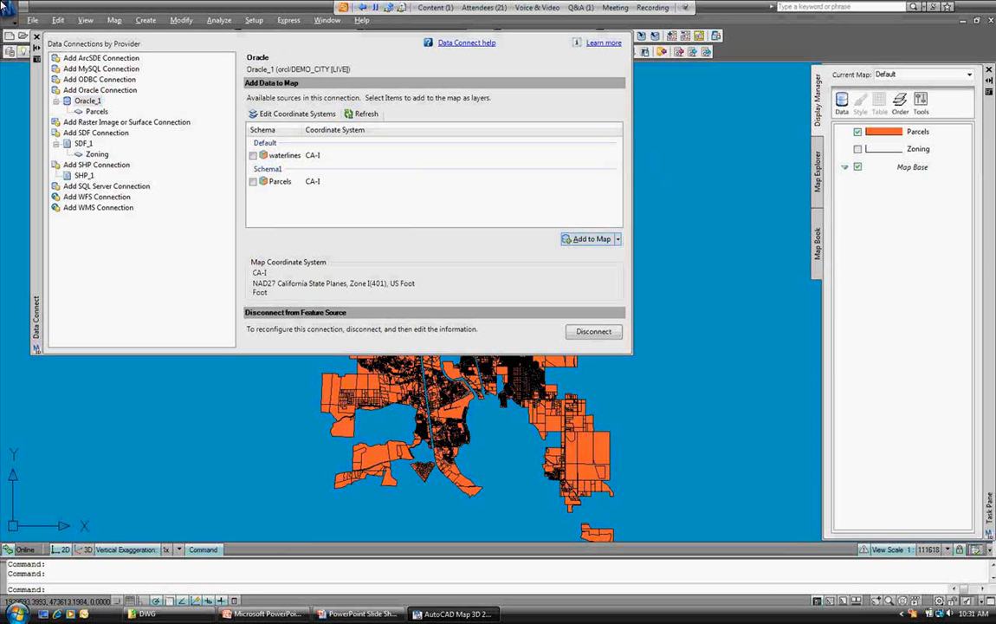
pyautogui.click(586, 239)
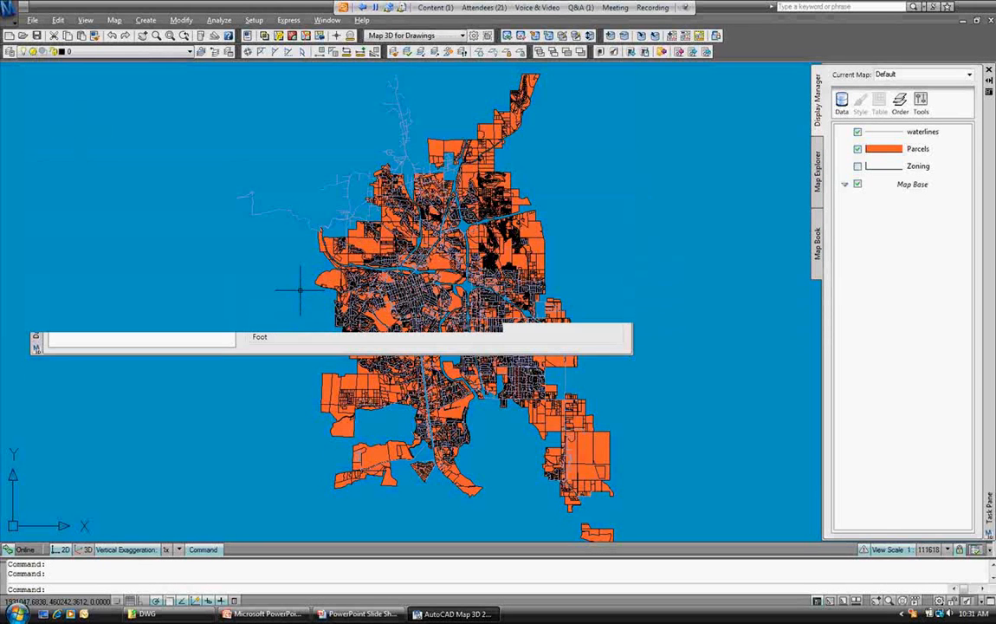
# Zoom in, then zoom to the full map extents with ZOOM E.
pyautogui.scroll(2, 301, 290)
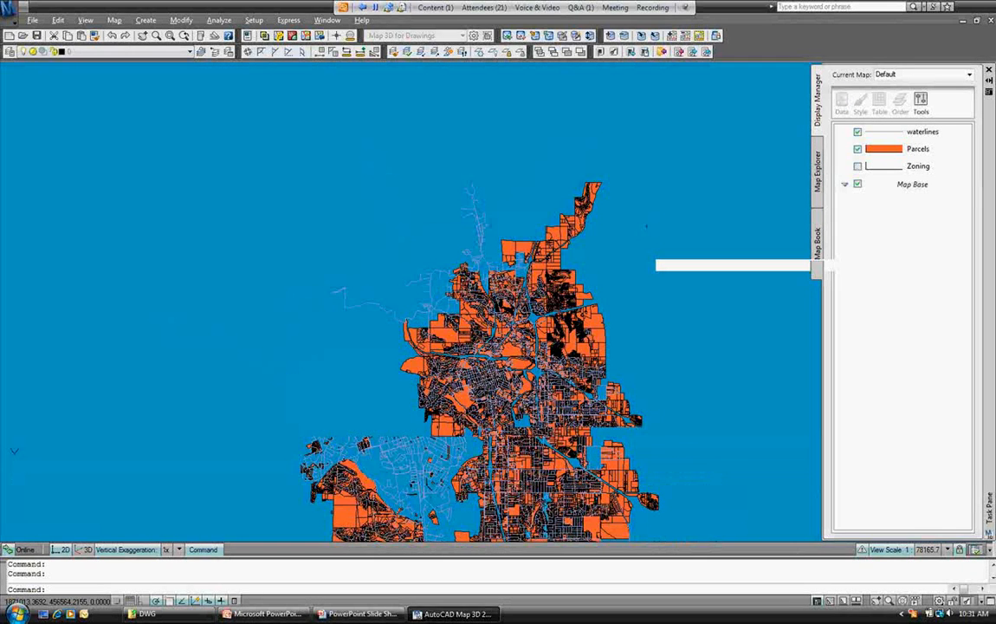
pyautogui.write('z')
pyautogui.press('Return')
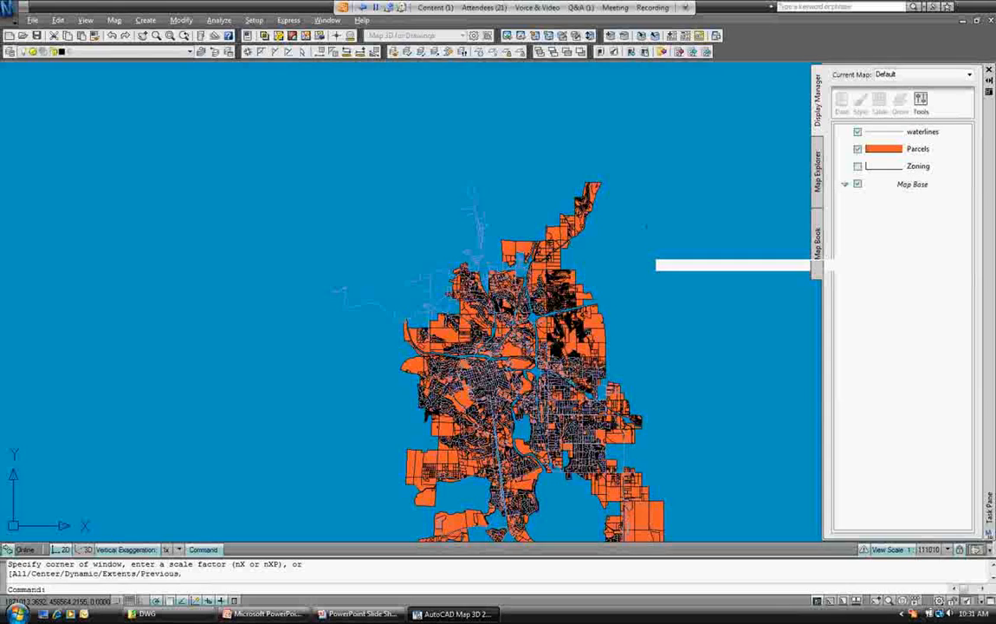
pyautogui.write('e')
pyautogui.press('Return')
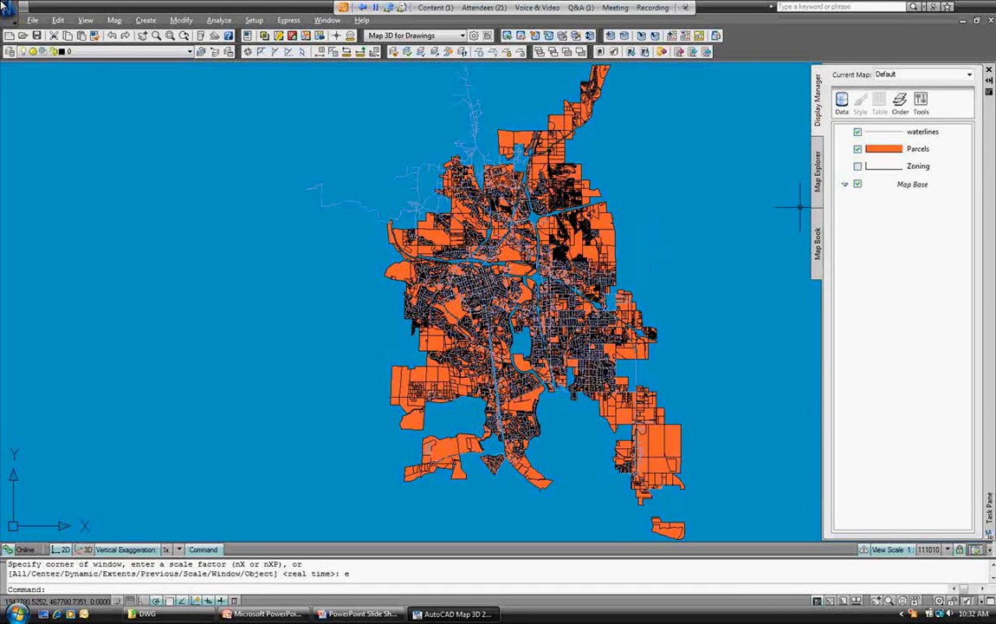
pyautogui.press('Return')
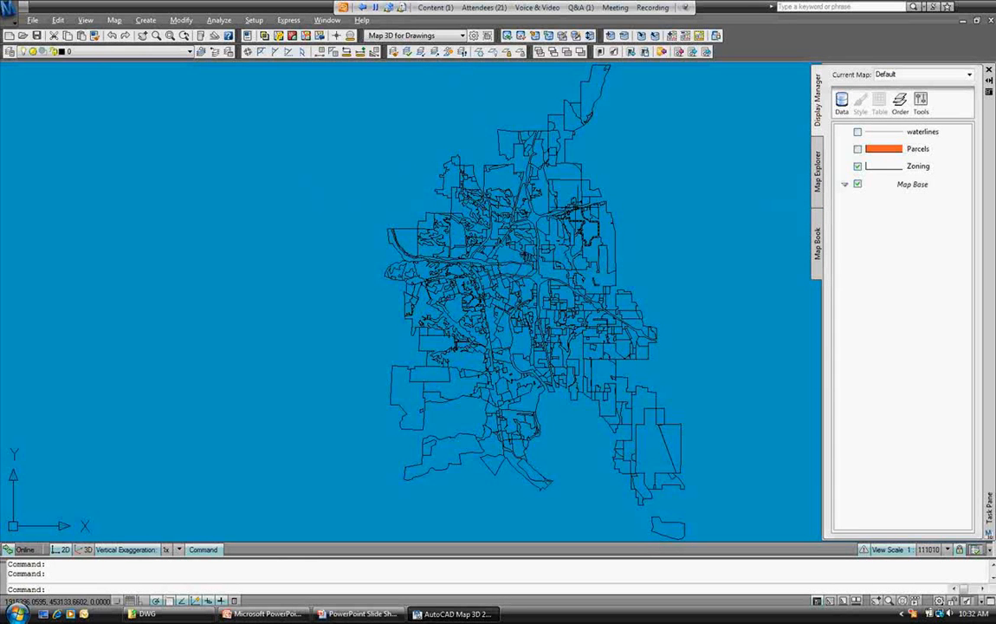
# Browse the Zoning layer's 776-record data table, close it, and switch to Map Explorer.
pyautogui.click(917, 165)
pyautogui.rightClick(918, 165)
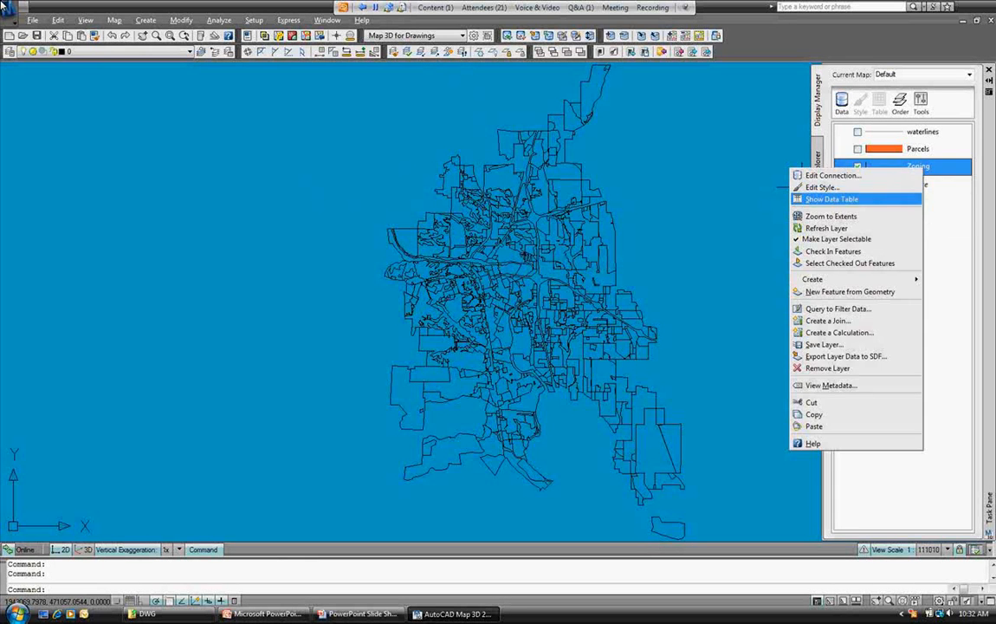
pyautogui.click(845, 199)
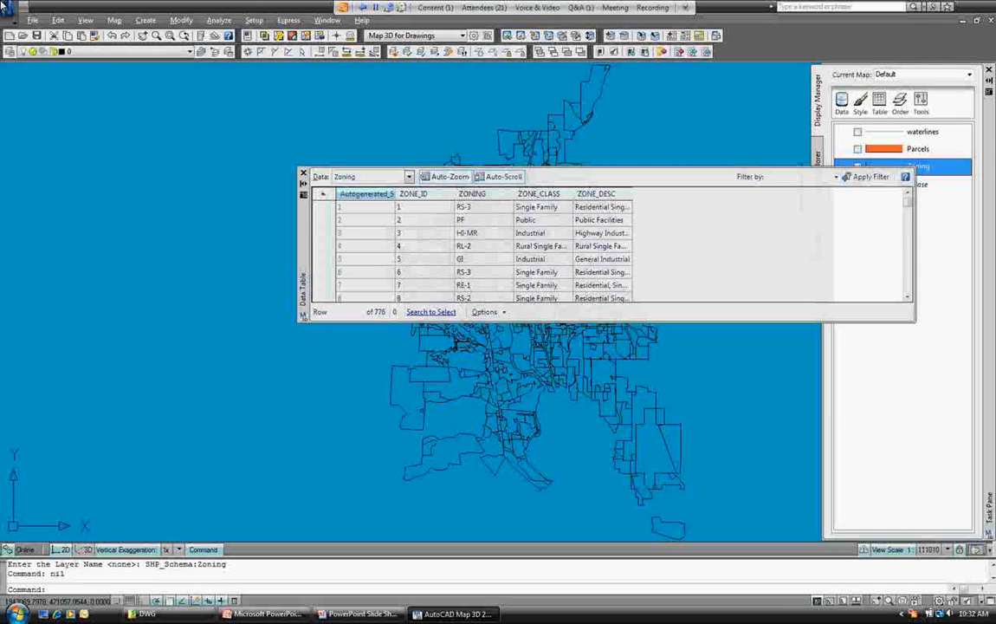
pyautogui.scroll(-2, 484, 245)
pyautogui.moveTo(907, 202); pyautogui.dragTo(907, 257)
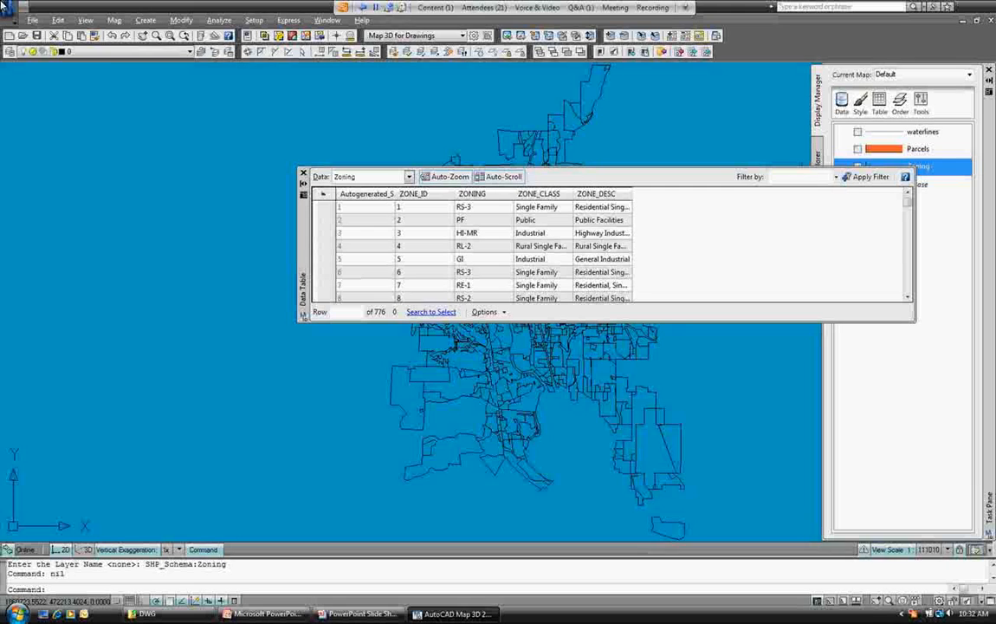
pyautogui.click(303, 172)
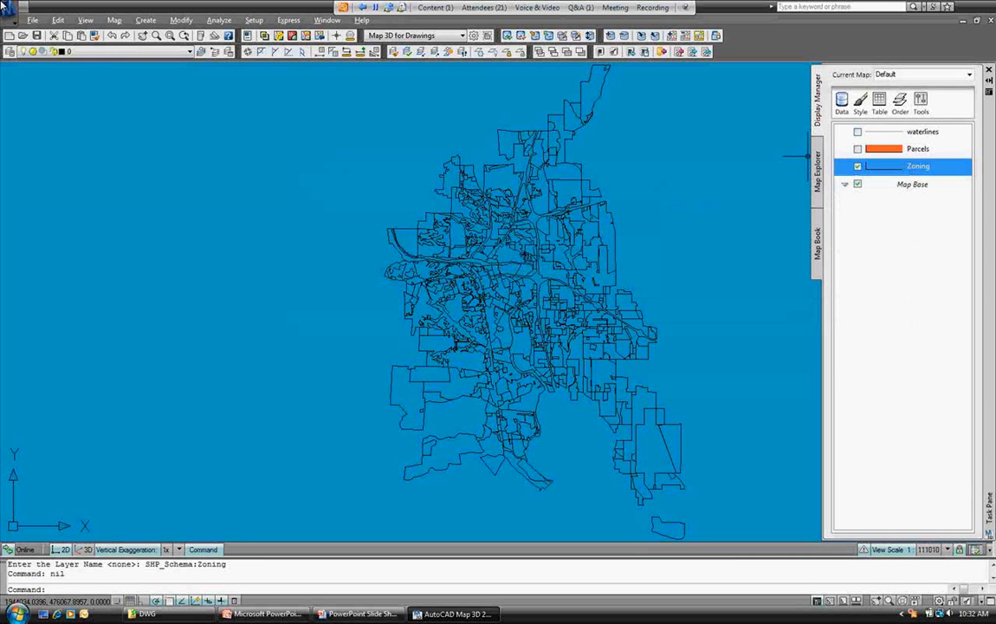
pyautogui.click(817, 169)
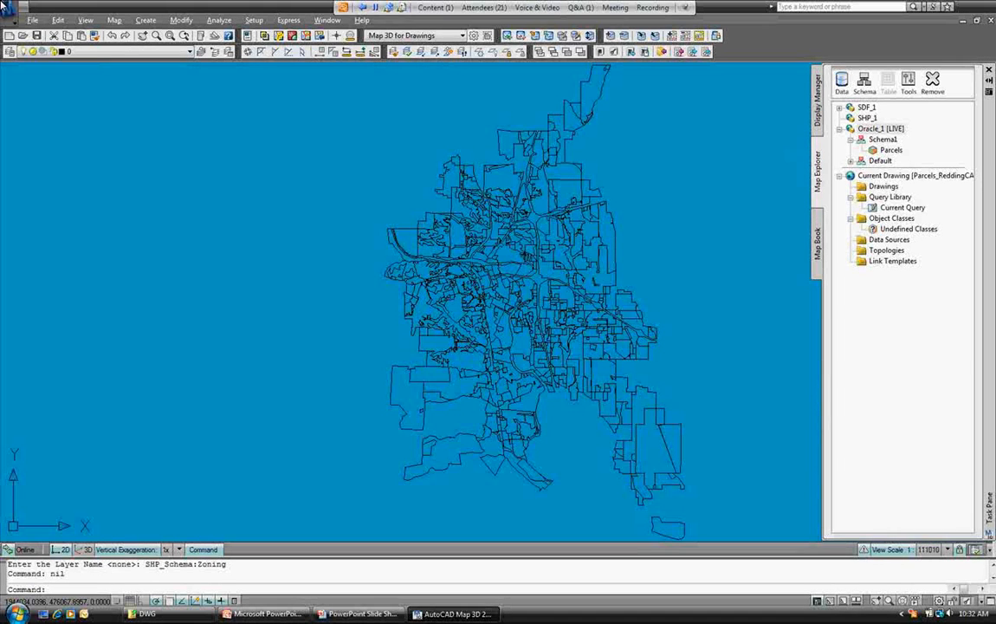
# Start a Bulk Copy from SDF_1, including the whole SHP_Schema with all Zoning fields.
pyautogui.click(839, 128)
pyautogui.click(908, 82)
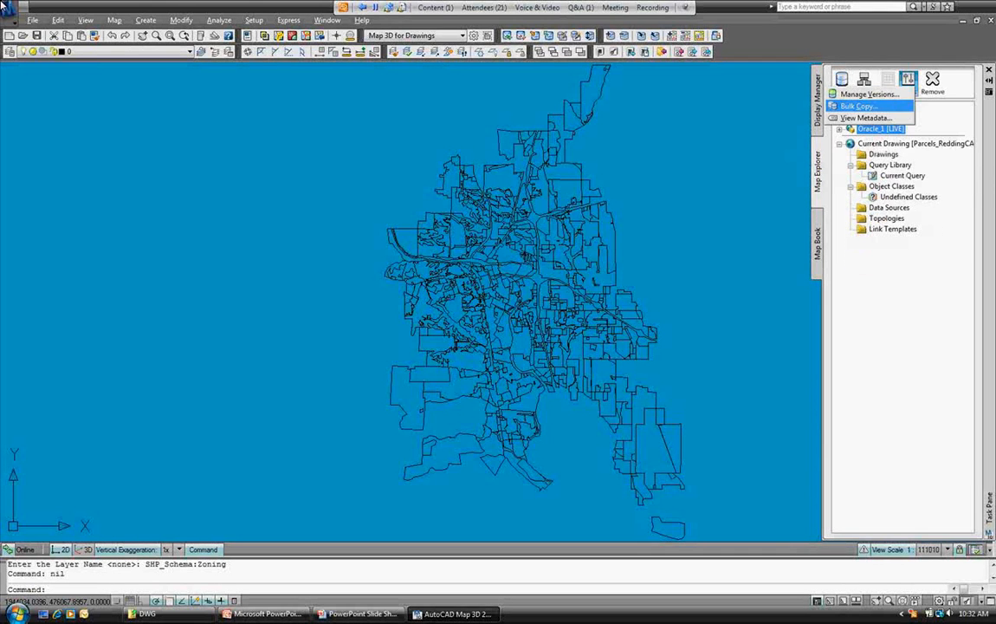
pyautogui.click(858, 106)
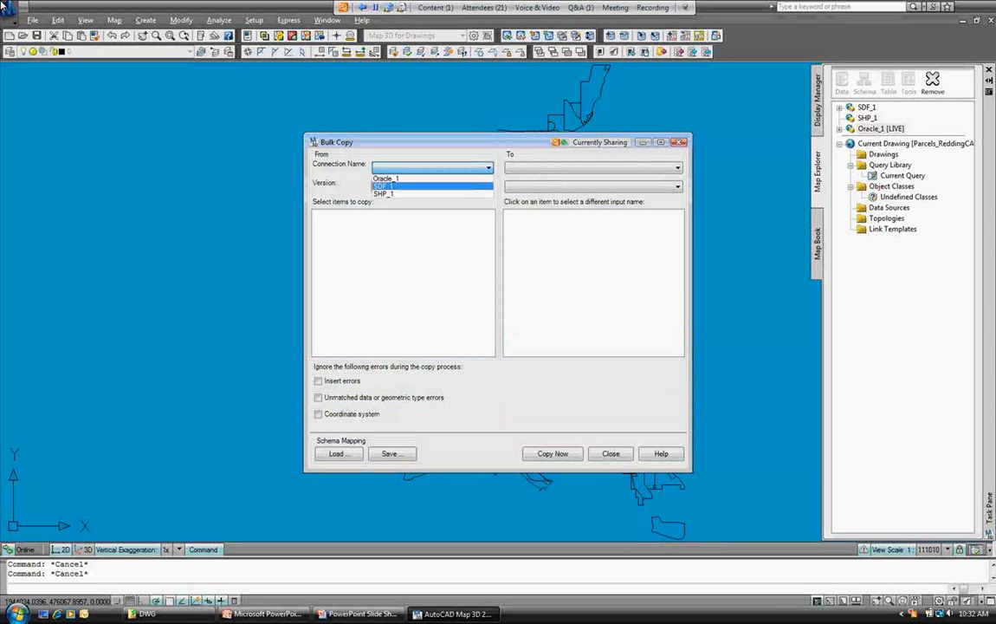
pyautogui.press('Return')
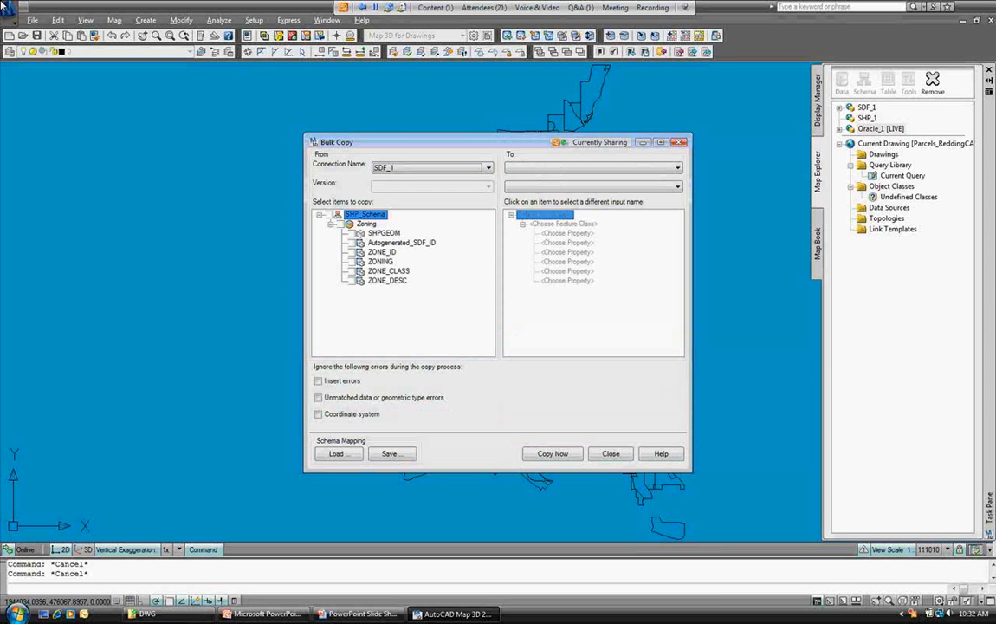
pyautogui.click(329, 214)
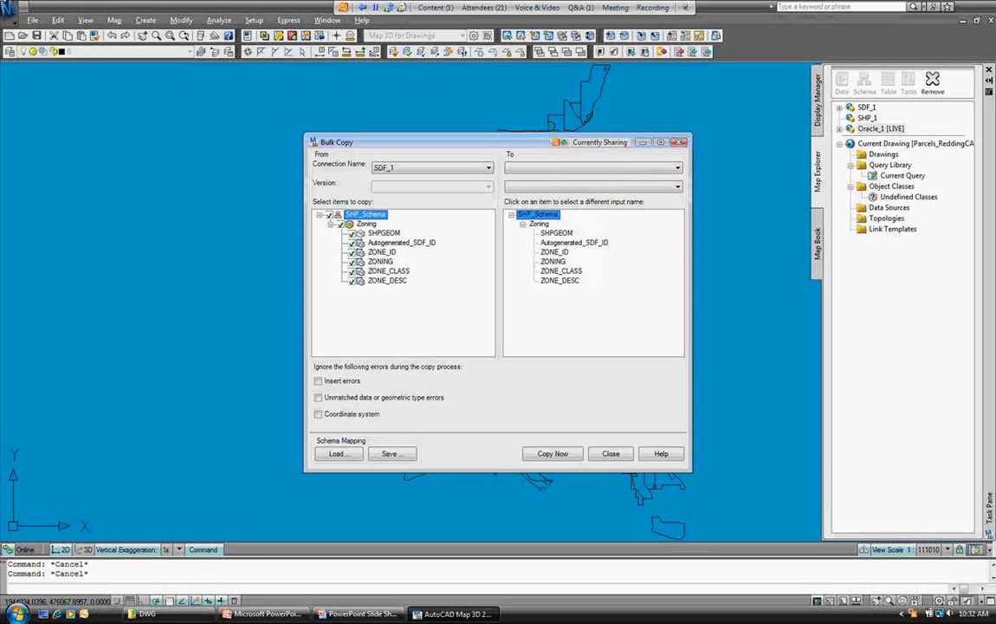
# Target Schema1 in Oracle_1, ignore coordinate system errors, and copy the 776 Zoning features.
pyautogui.click(591, 167)
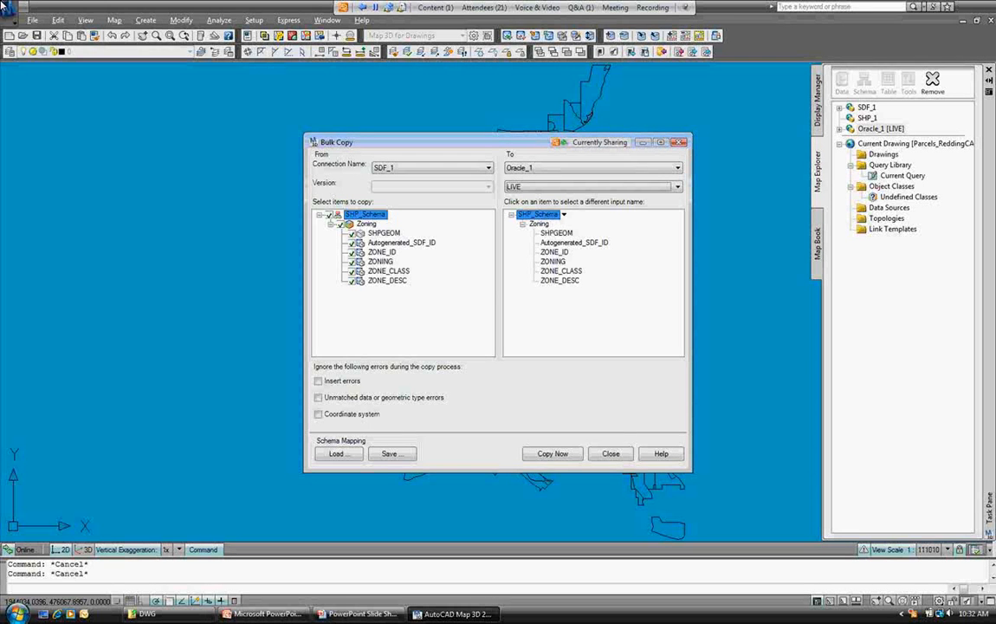
pyautogui.click(564, 214)
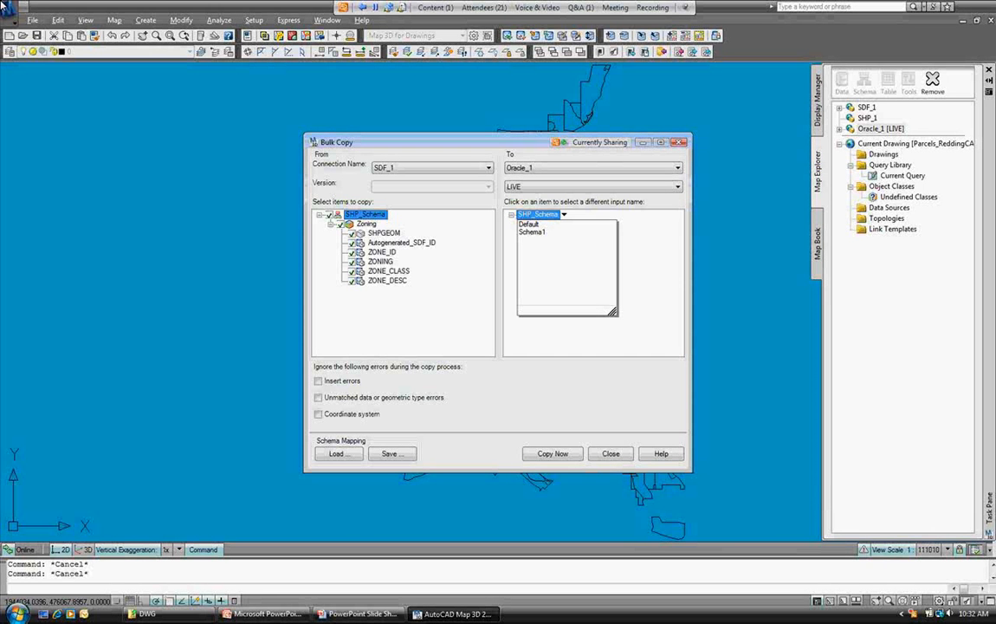
pyautogui.click(532, 232)
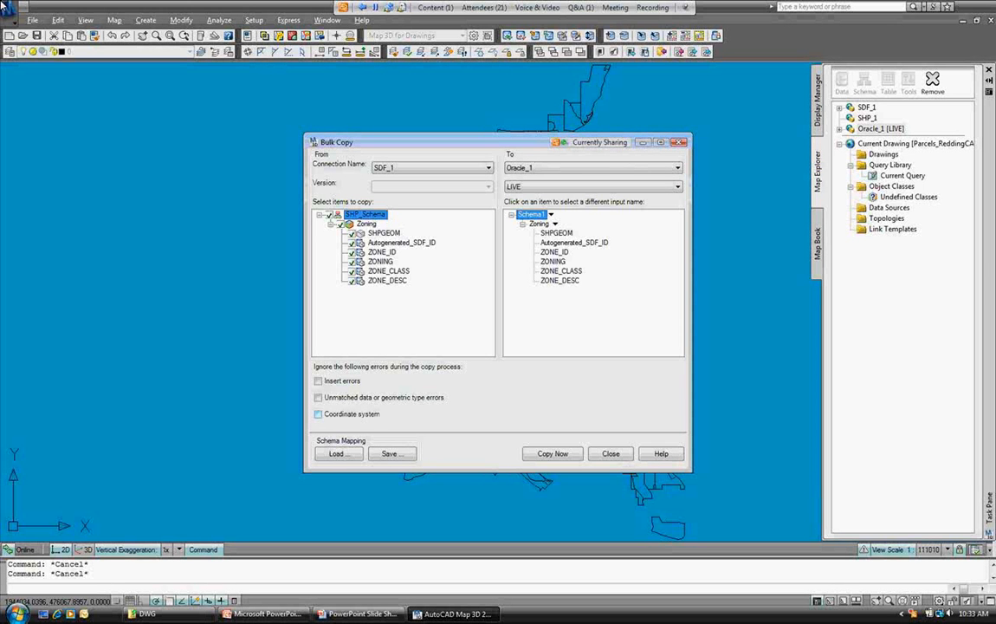
pyautogui.click(318, 413)
pyautogui.click(552, 453)
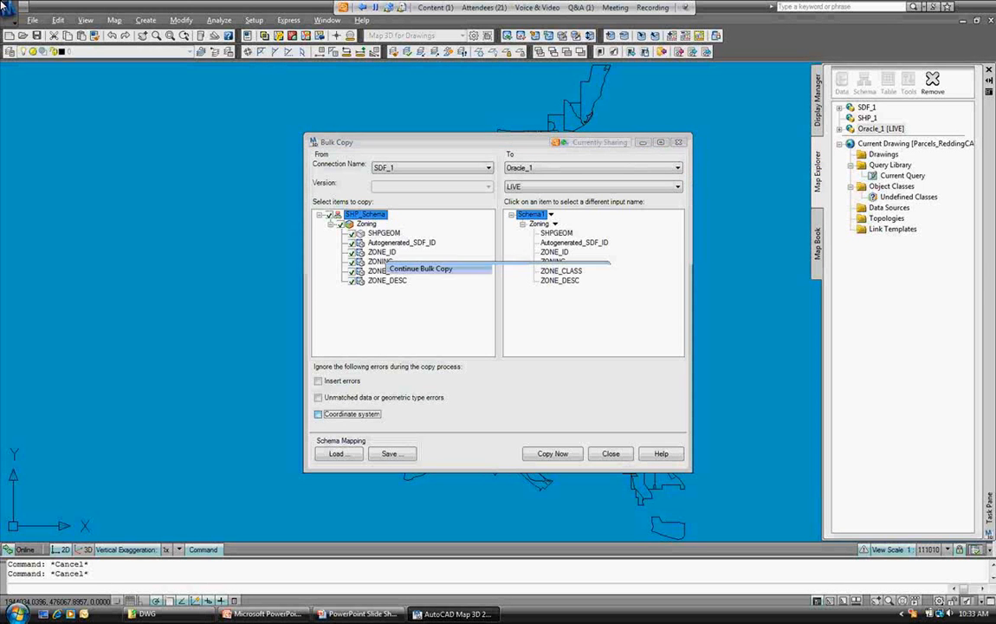
pyautogui.click(498, 327)
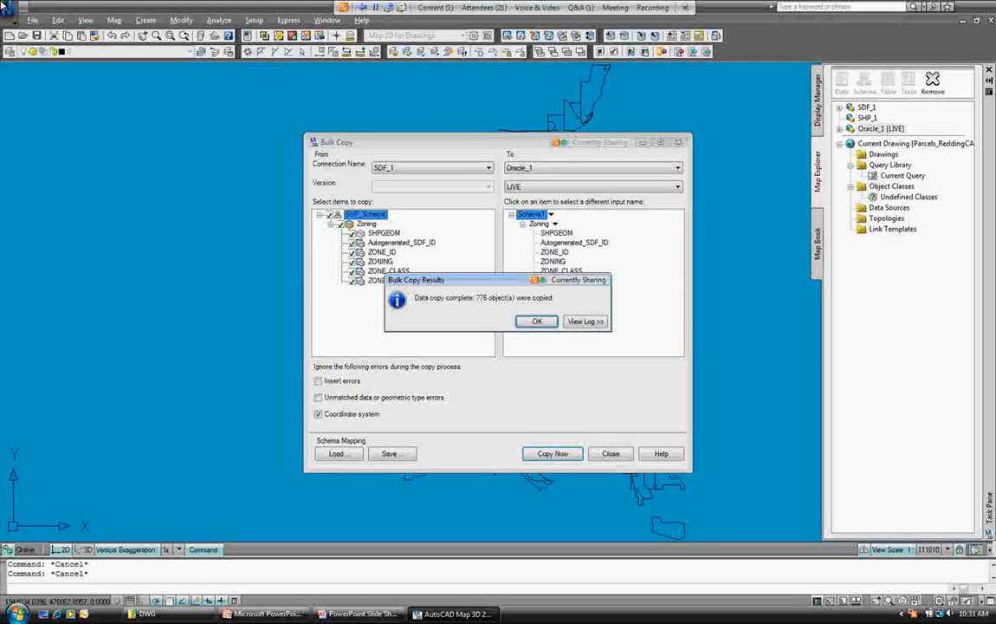
pyautogui.press('Return')
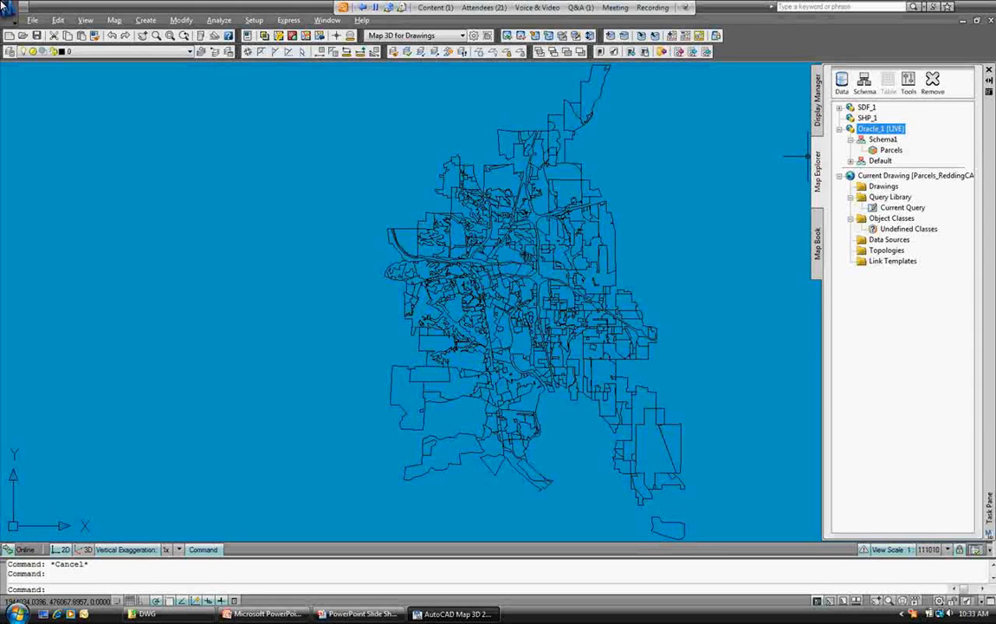
# Check Oracle_1's schemas: waterlines under Default, Parcels and Zoning under Schema1, then cancel the editor.
pyautogui.click(864, 82)
pyautogui.click(901, 93)
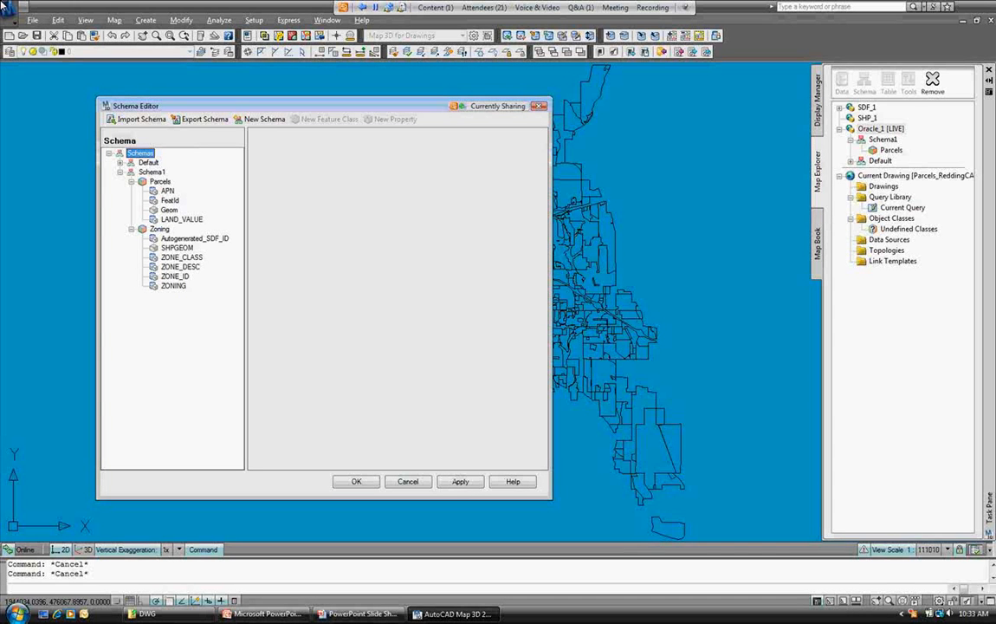
pyautogui.click(120, 171)
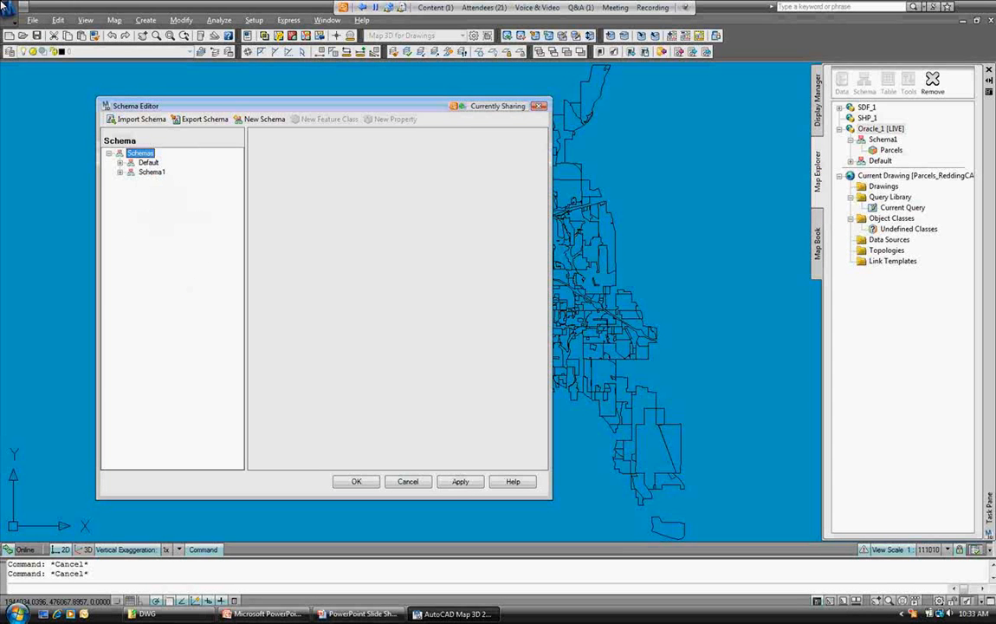
pyautogui.click(120, 162)
pyautogui.click(148, 162)
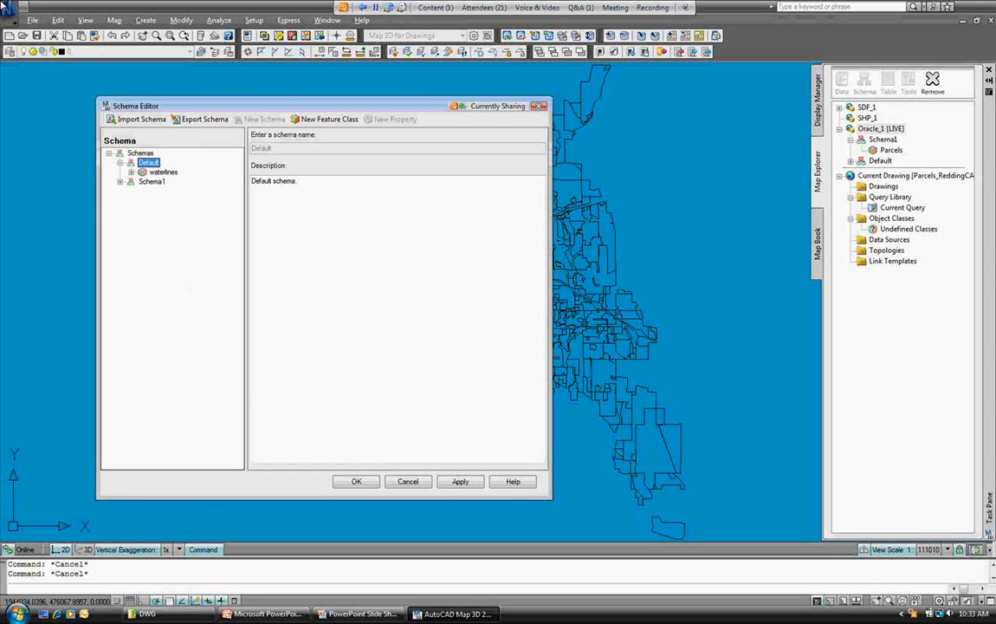
pyautogui.click(119, 162)
pyautogui.click(120, 172)
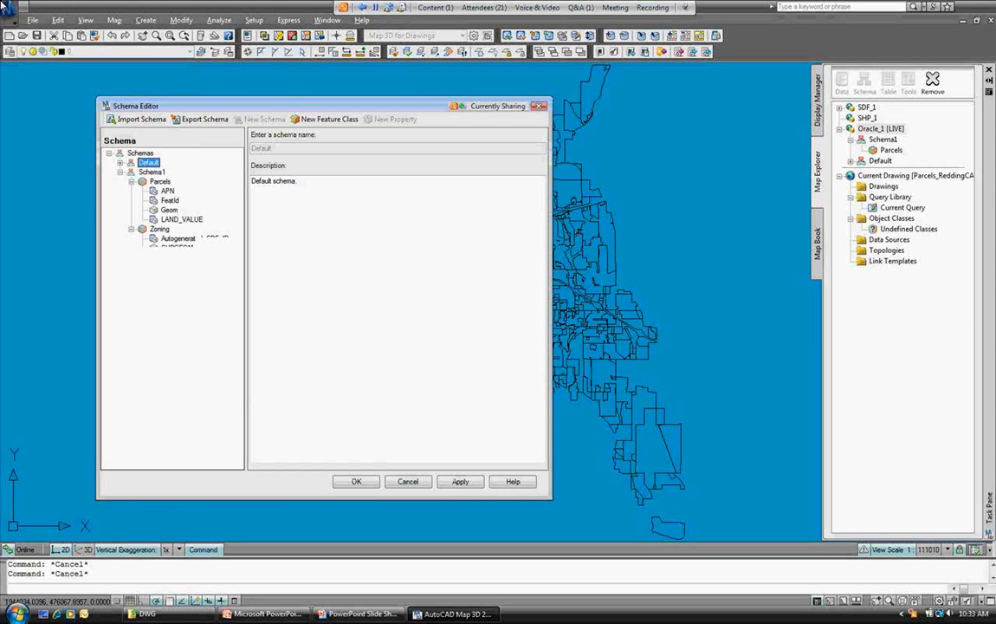
pyautogui.click(407, 481)
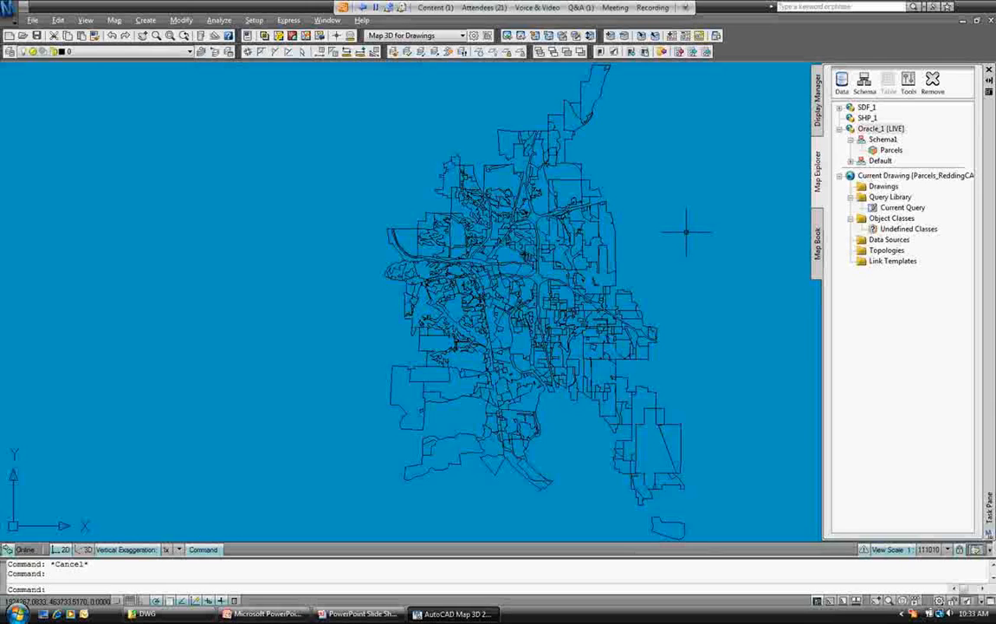
# Remove the Zoning layer from the map and switch the waterlines and Parcels layers back on.
pyautogui.click(817, 99)
pyautogui.click(857, 165)
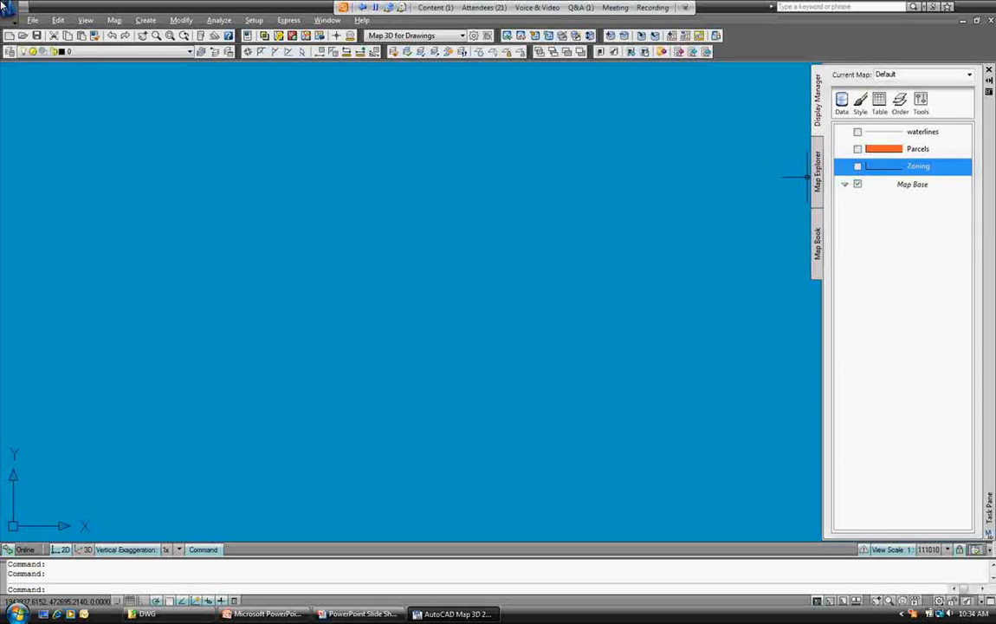
pyautogui.rightClick(909, 166)
pyautogui.click(818, 368)
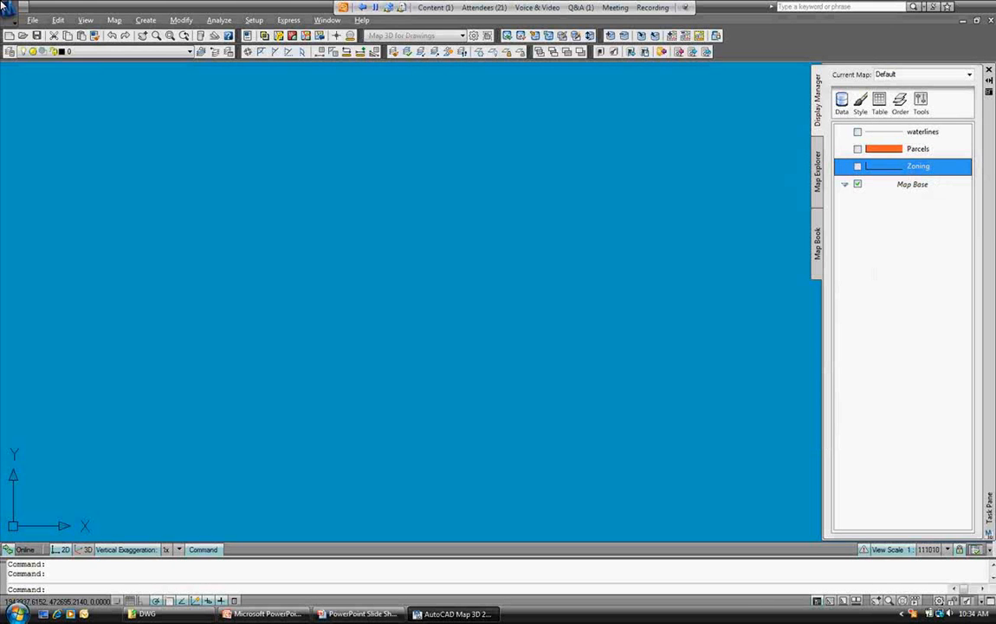
pyautogui.click(540, 335)
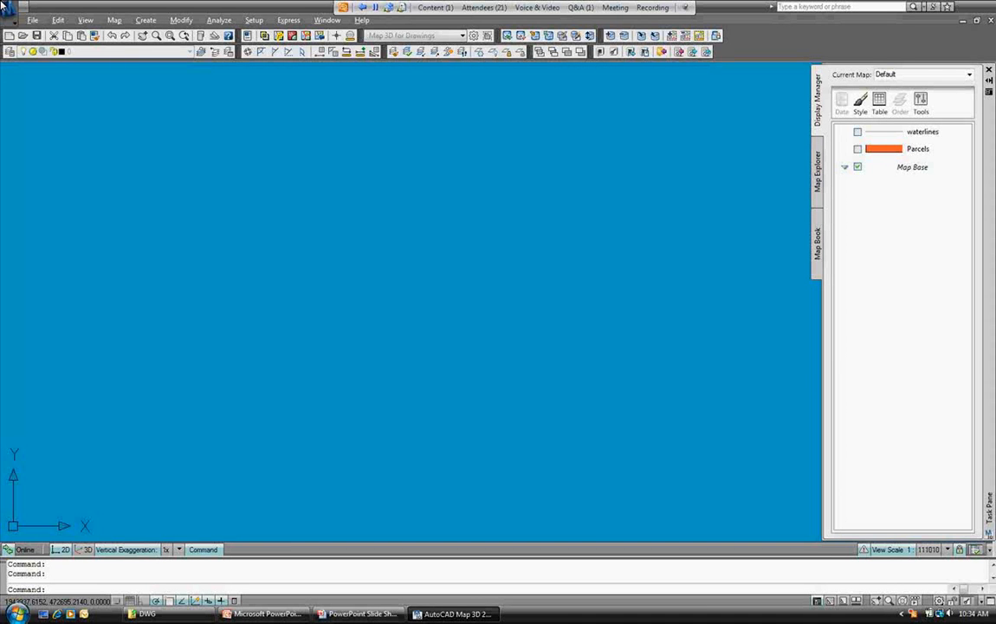
pyautogui.click(857, 132)
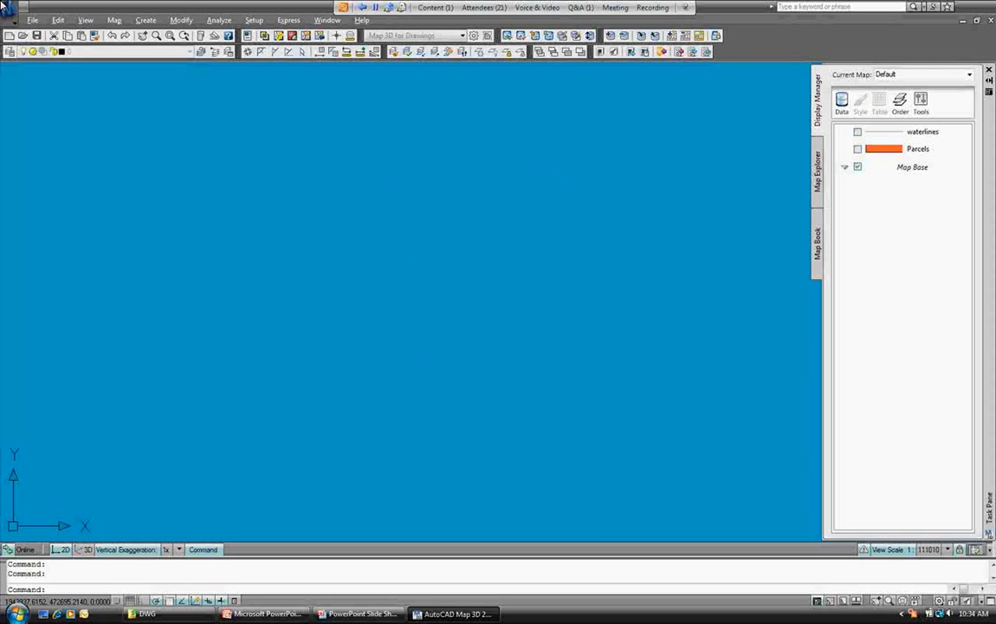
pyautogui.click(857, 149)
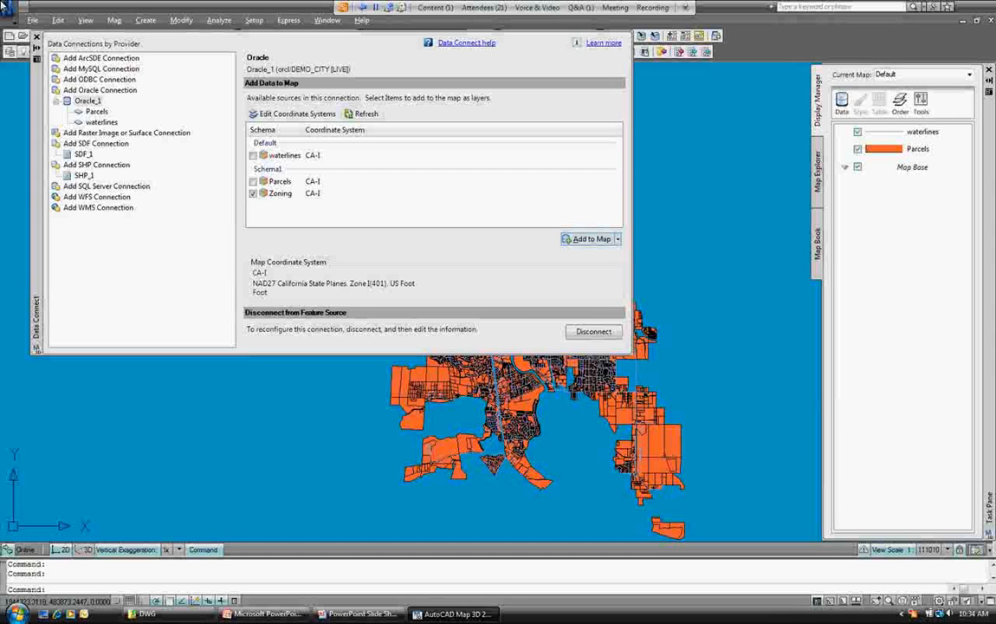
# Add the Schema1 Zoning class from Oracle_1 to the map and select its new layer.
pyautogui.click(591, 239)
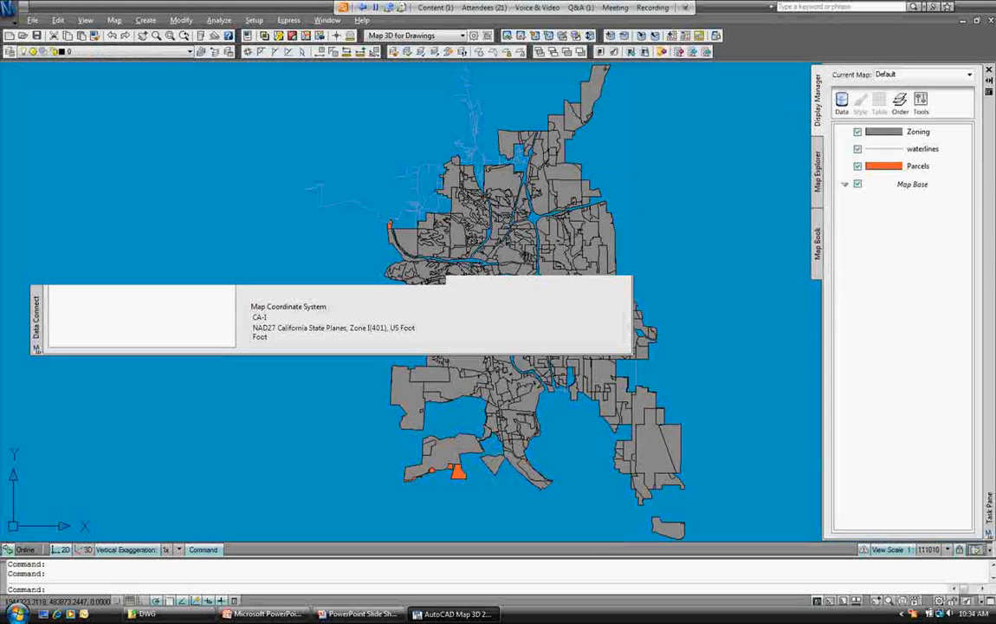
pyautogui.click(918, 132)
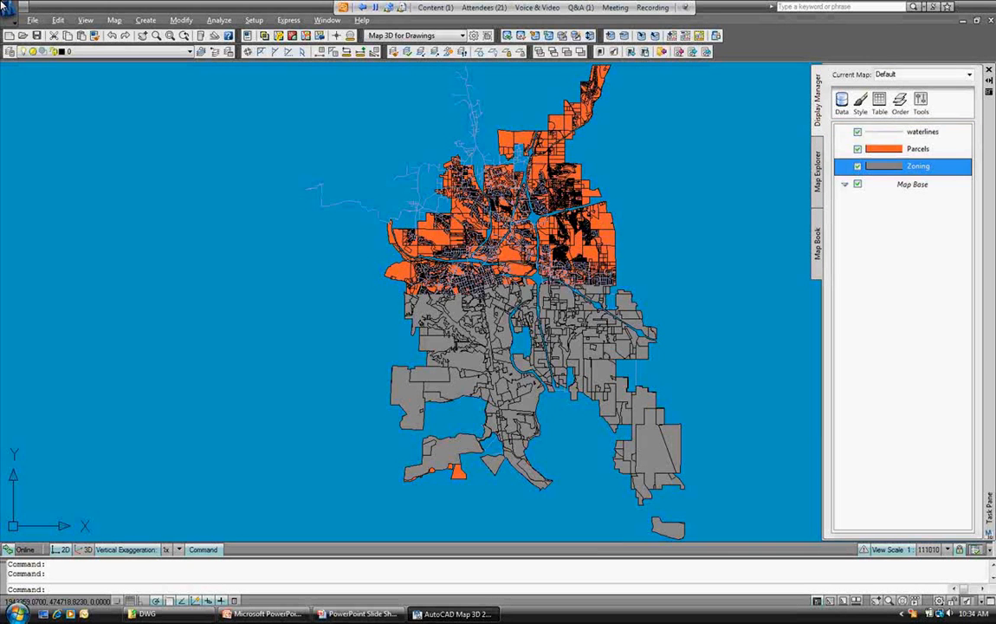
# Give the waterlines layer a blue 0,0,255 line style with 0.05 thickness.
pyautogui.doubleClick(923, 131)
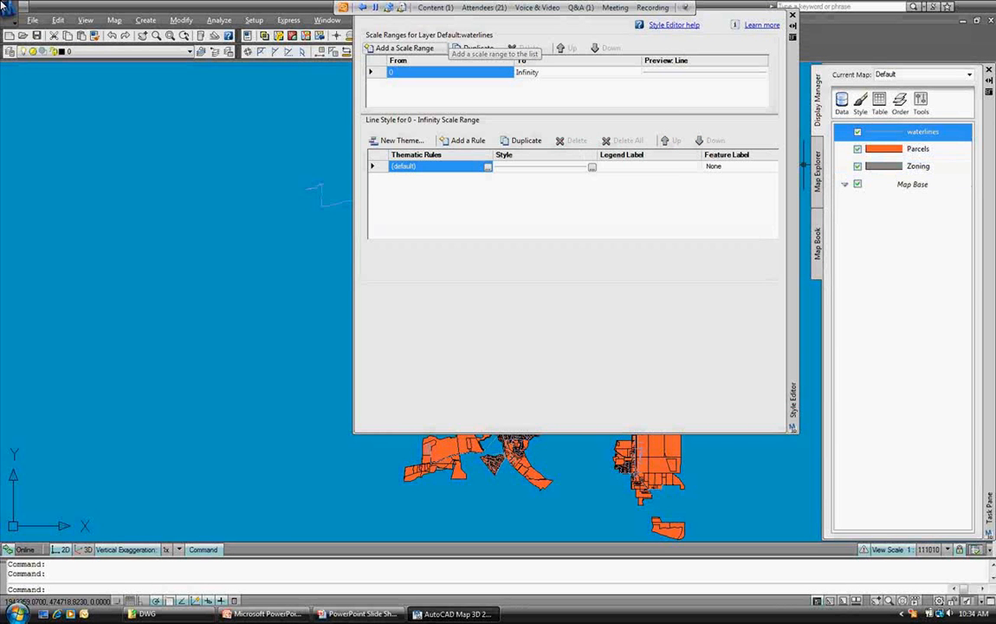
pyautogui.click(592, 166)
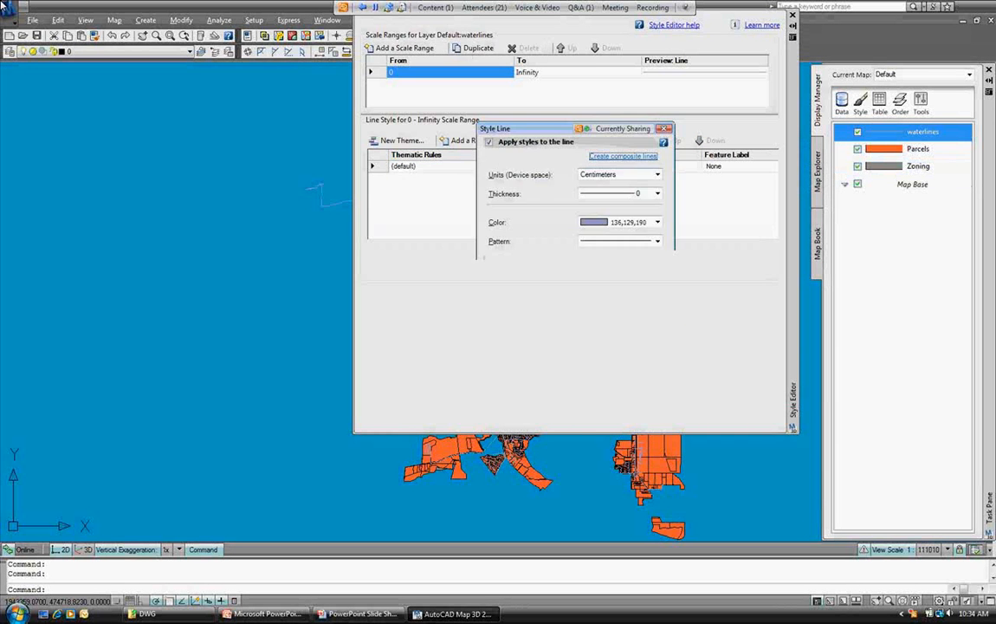
pyautogui.click(657, 222)
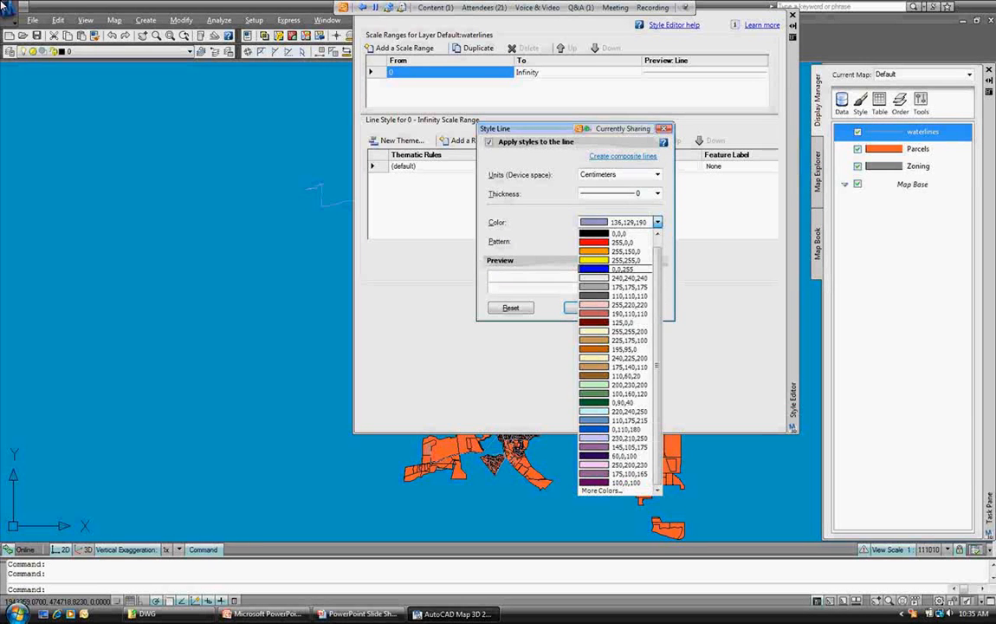
pyautogui.click(620, 269)
pyautogui.click(658, 193)
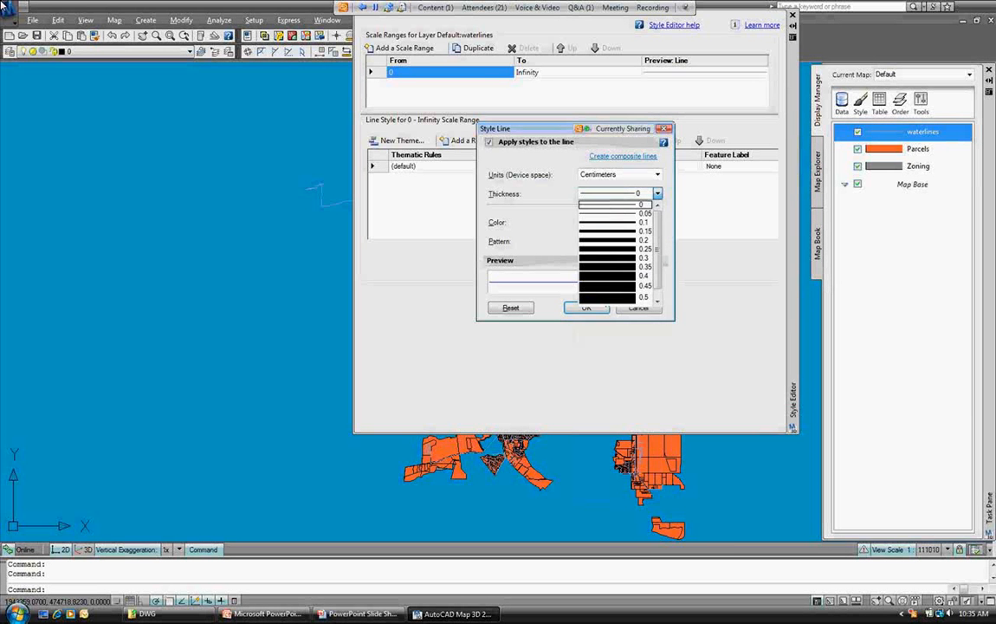
pyautogui.click(641, 214)
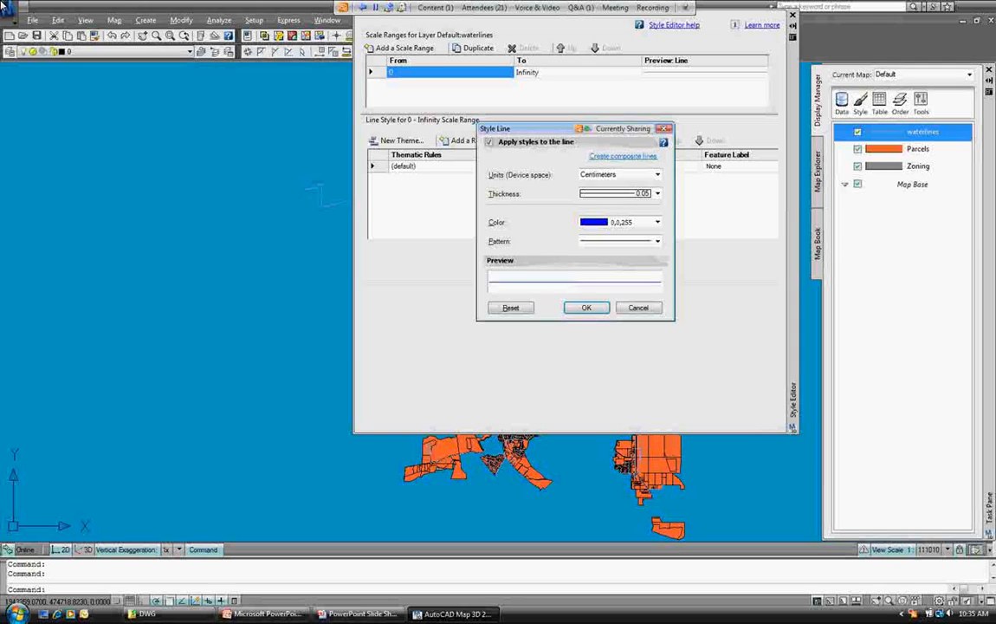
pyautogui.press('Return')
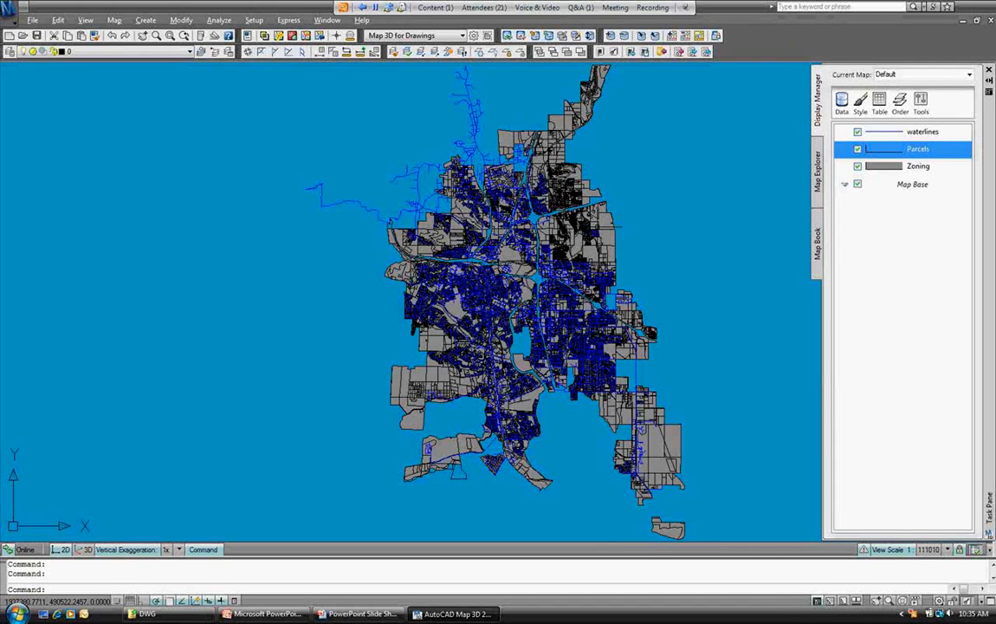
pyautogui.scroll(3, 554, 277)
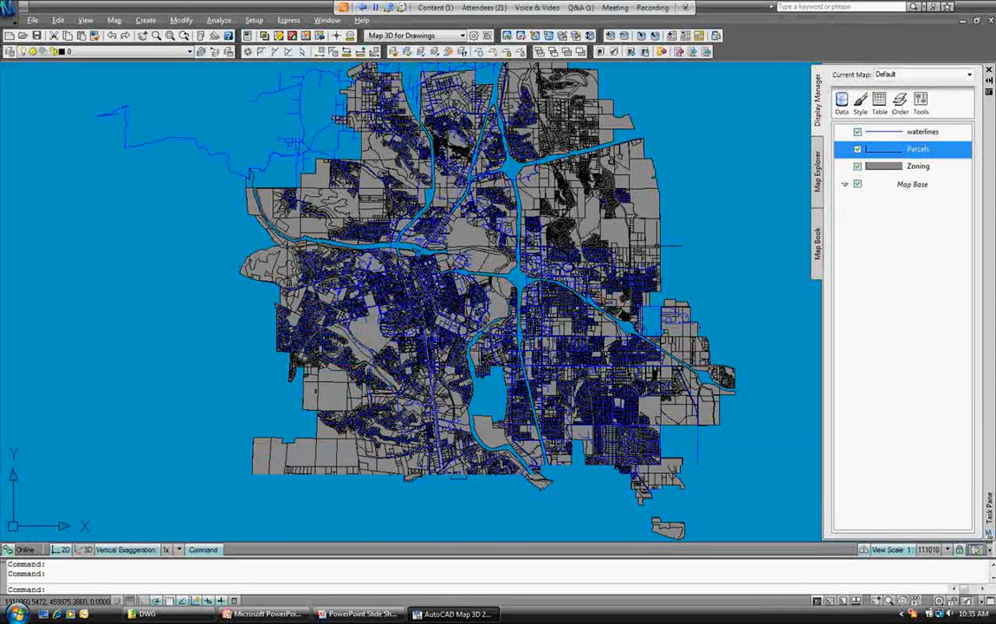
# Create a new Zoning layer theme on ZONE_CLASS, giving each zone class its own tan-to-brown fill.
pyautogui.click(918, 165)
pyautogui.click(860, 103)
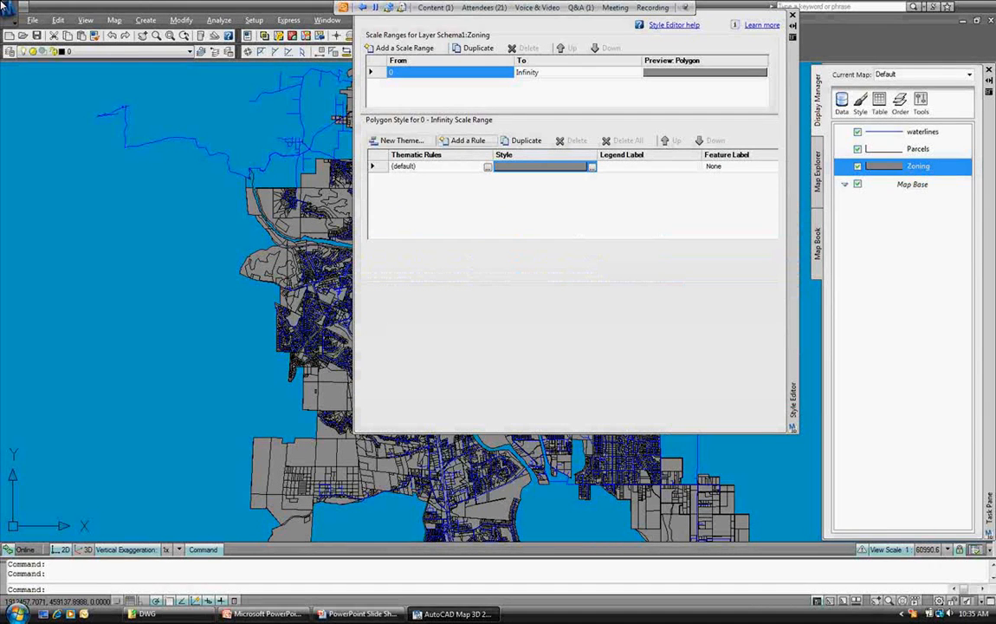
pyautogui.click(401, 140)
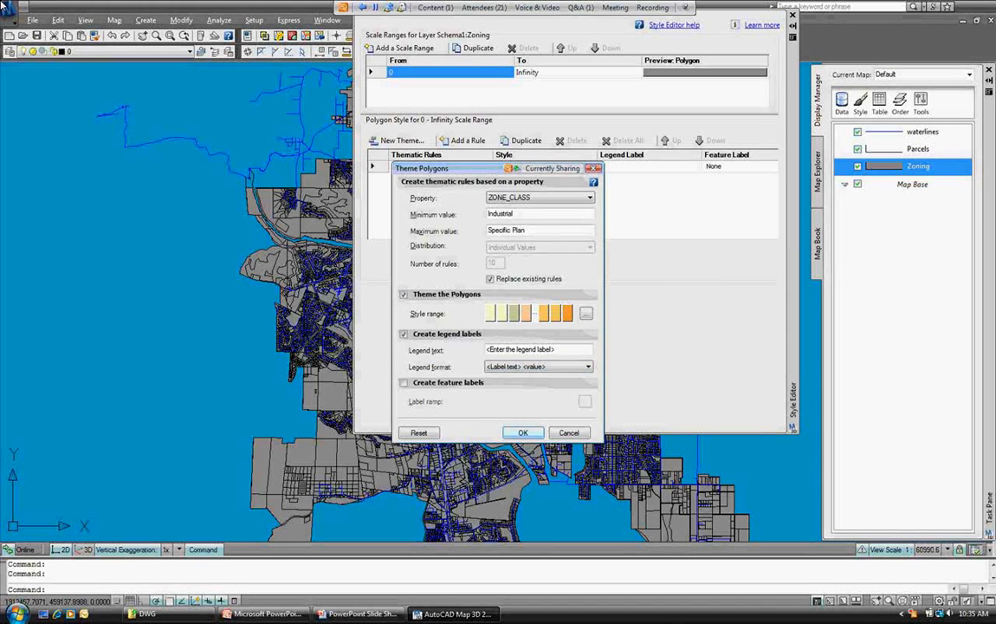
pyautogui.press('Return')
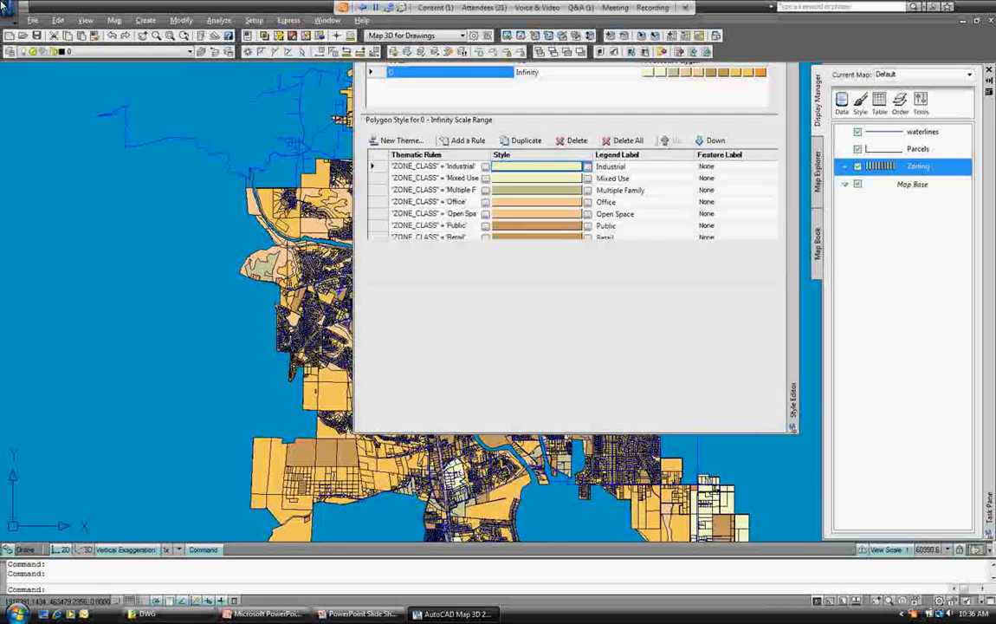
pyautogui.scroll(-2, 470, 229)
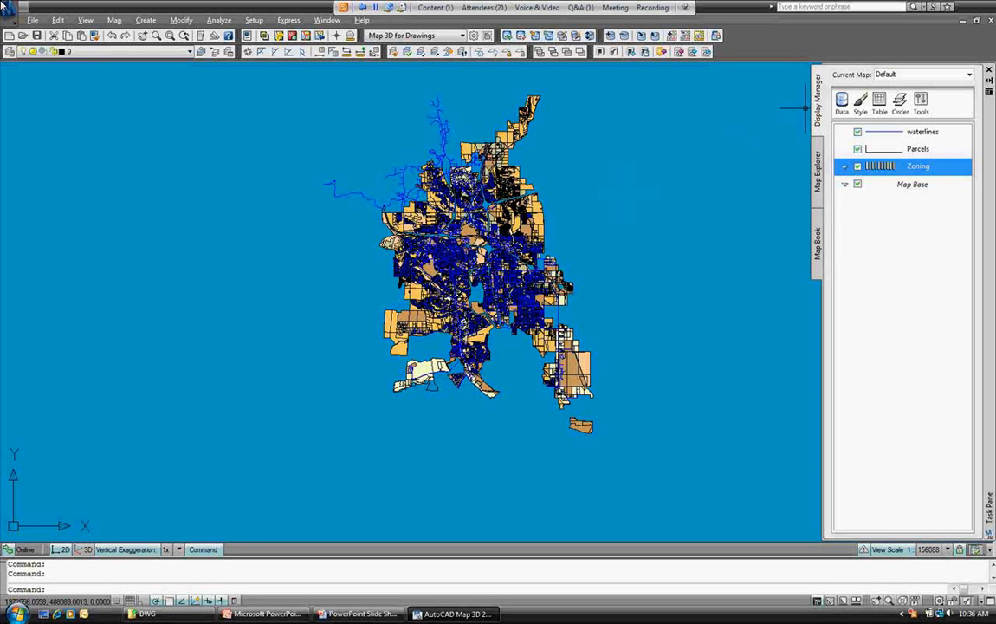
# Open the Schema Editor from Map Explorer's Schema menu to show the Default and Schema1 schemas.
pyautogui.click(817, 169)
pyautogui.click(864, 79)
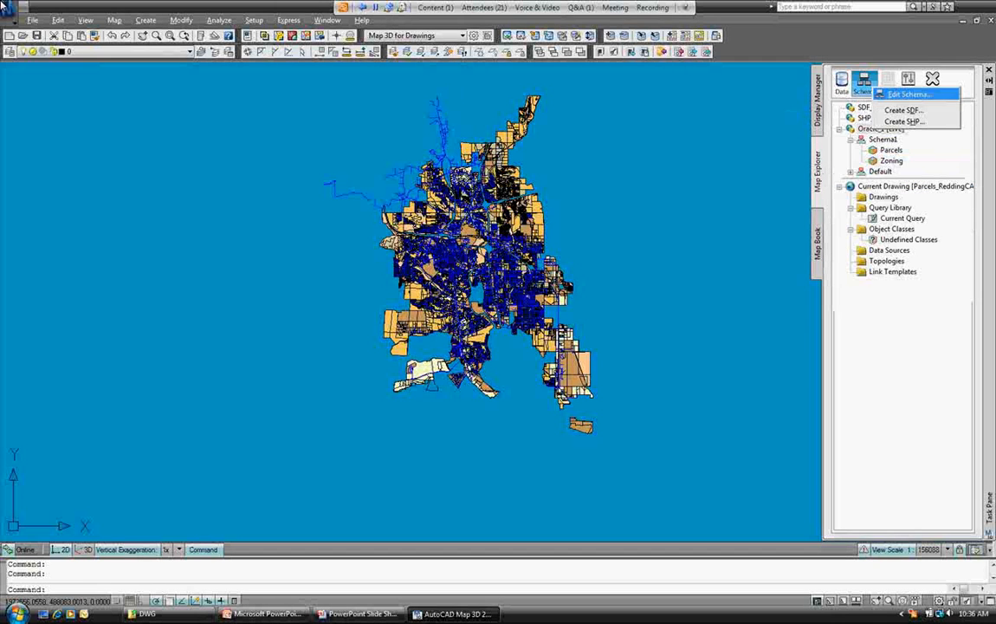
pyautogui.click(908, 94)
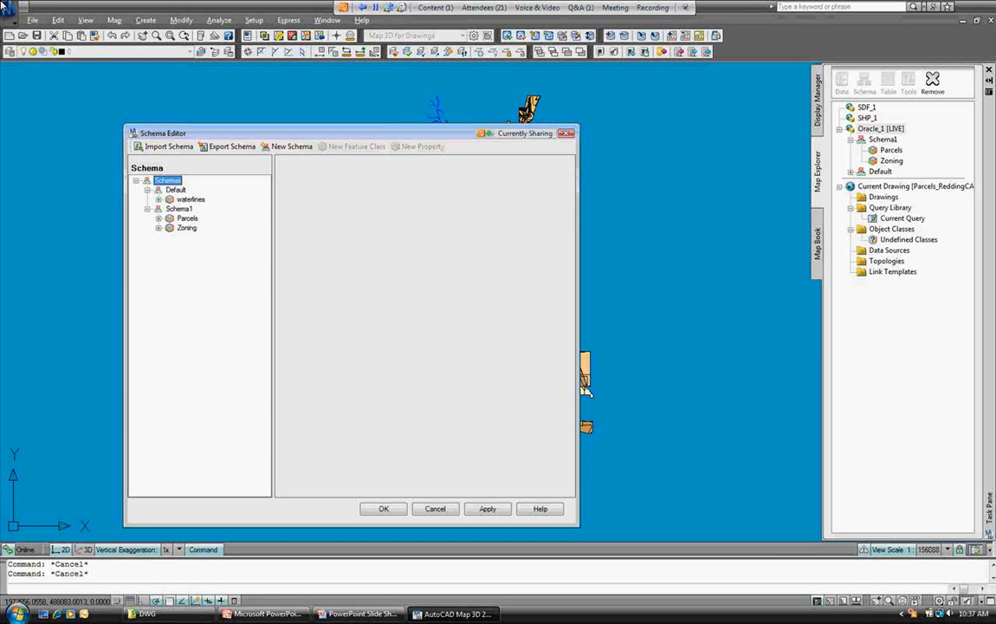
# Create a Valve class in Default described as 'Water System Valves' and give it Property1.
pyautogui.click(176, 190)
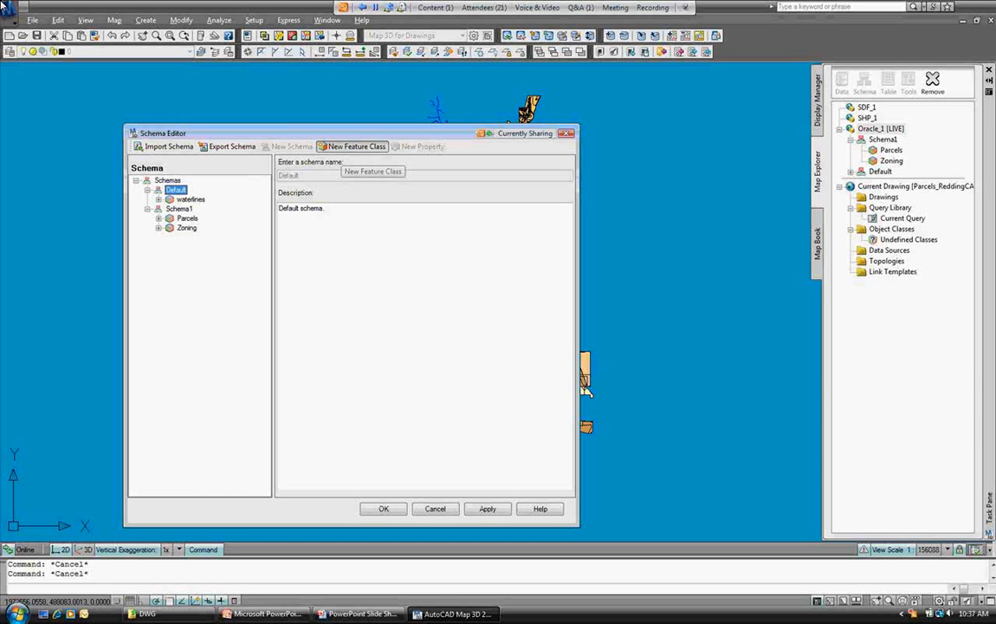
pyautogui.click(353, 146)
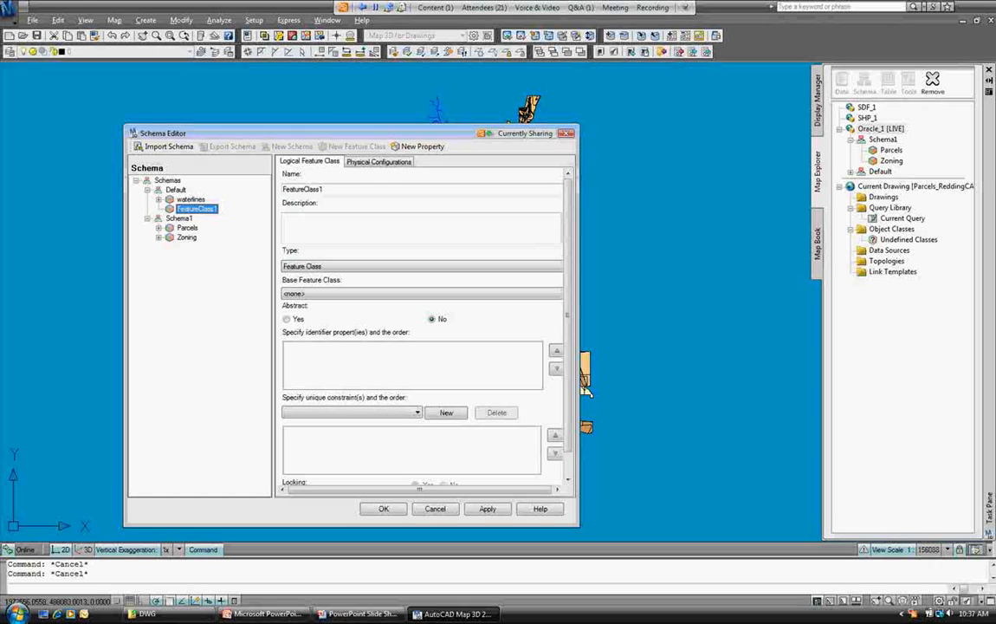
pyautogui.press('Tab')
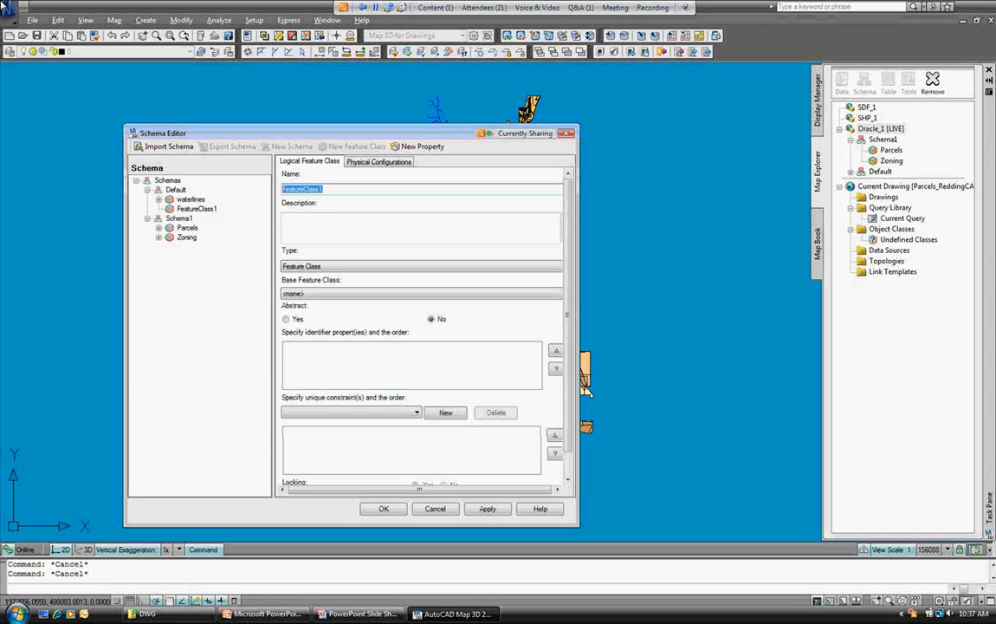
pyautogui.write('Valve')
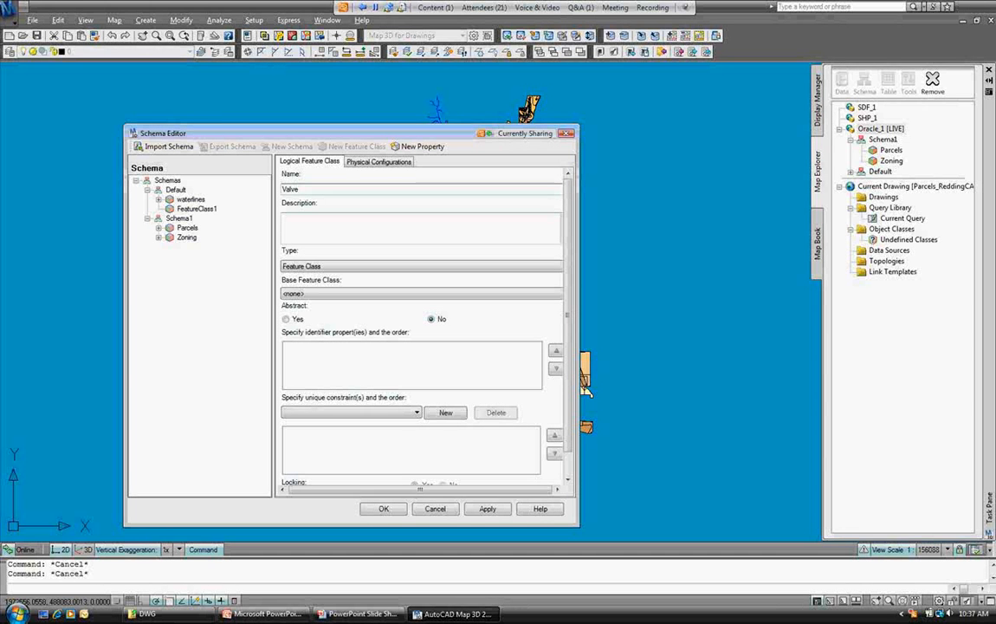
pyautogui.press('Tab')
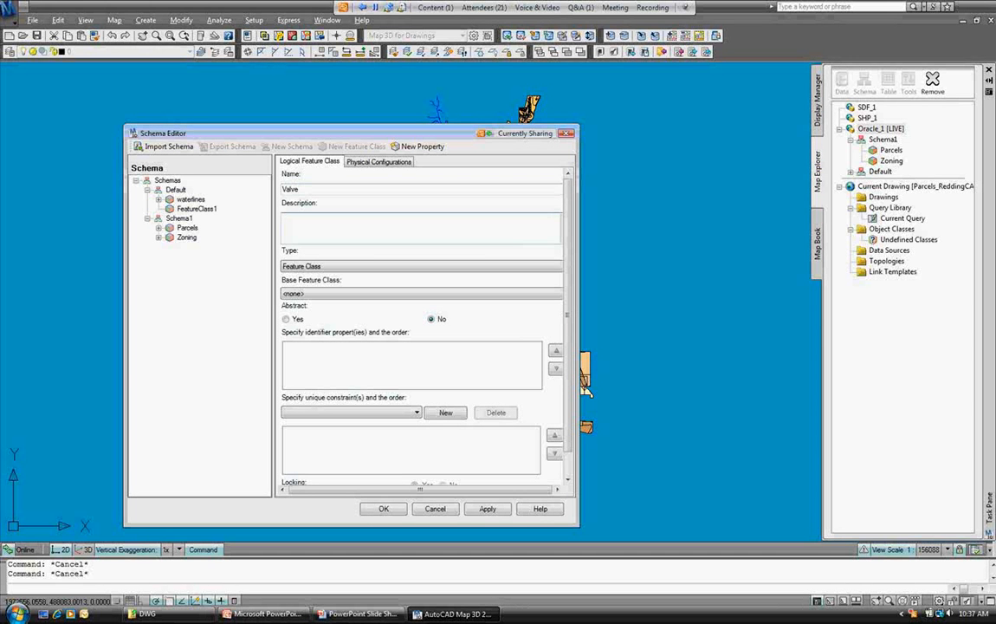
pyautogui.write('Water System Valves')
pyautogui.click(196, 208)
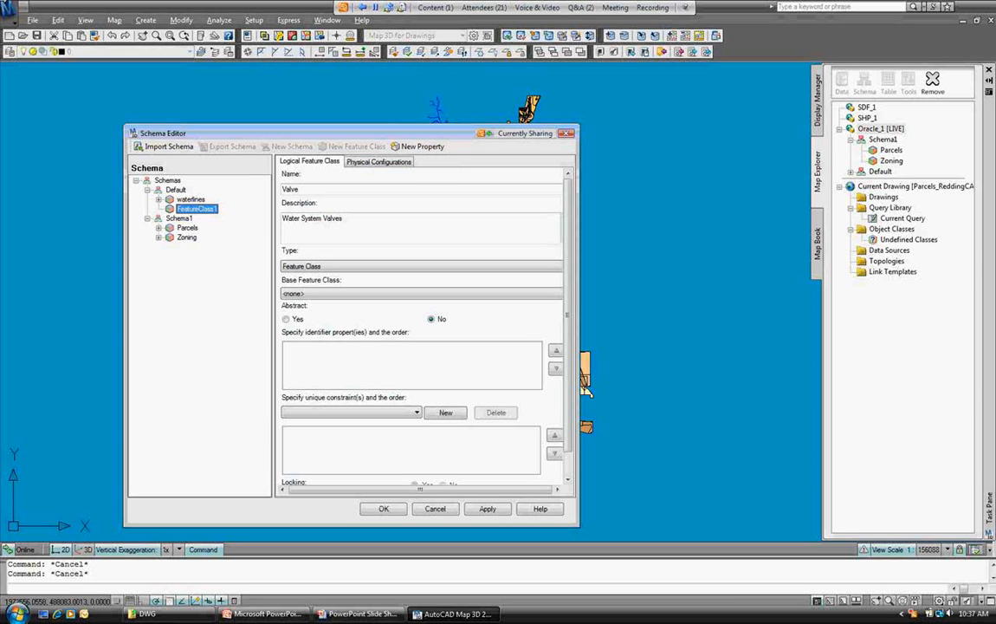
pyautogui.moveTo(567, 314); pyautogui.dragTo(568, 338)
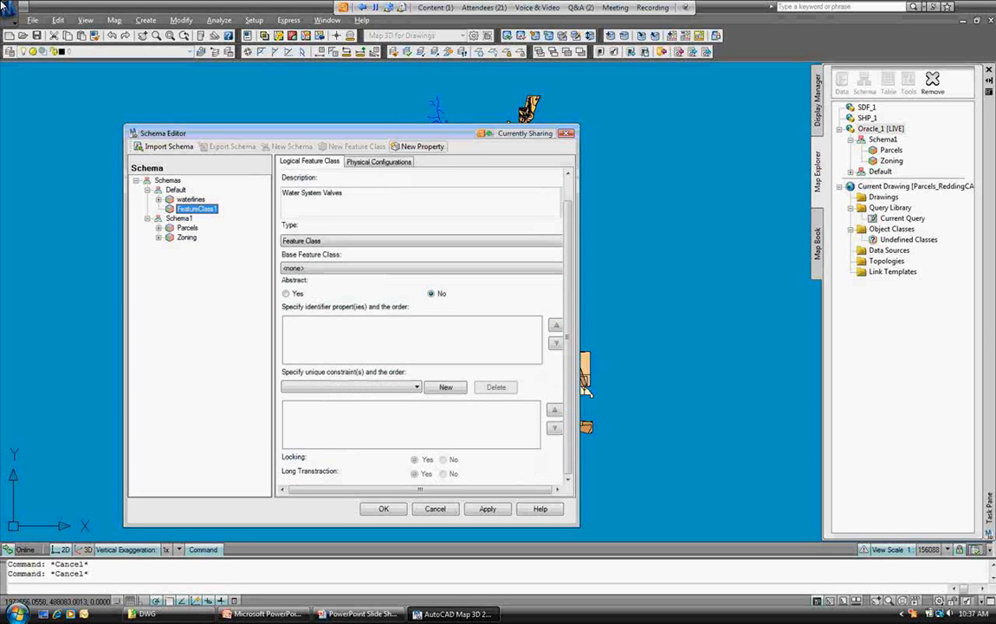
pyautogui.click(422, 147)
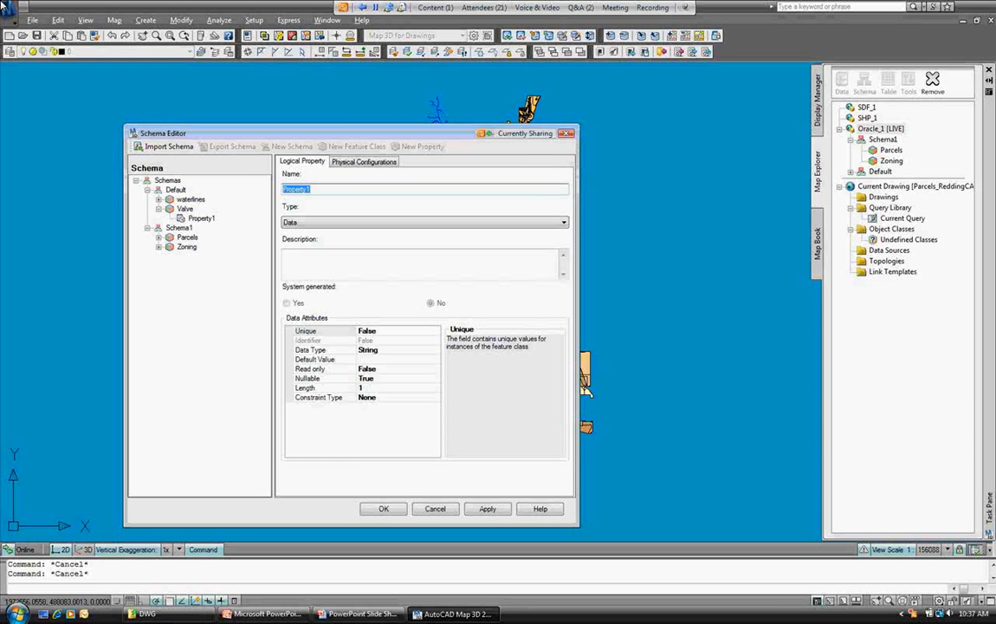
# Rename the new property to Type, keeping Data as its property type.
pyautogui.write('Type')
pyautogui.press('Tab')
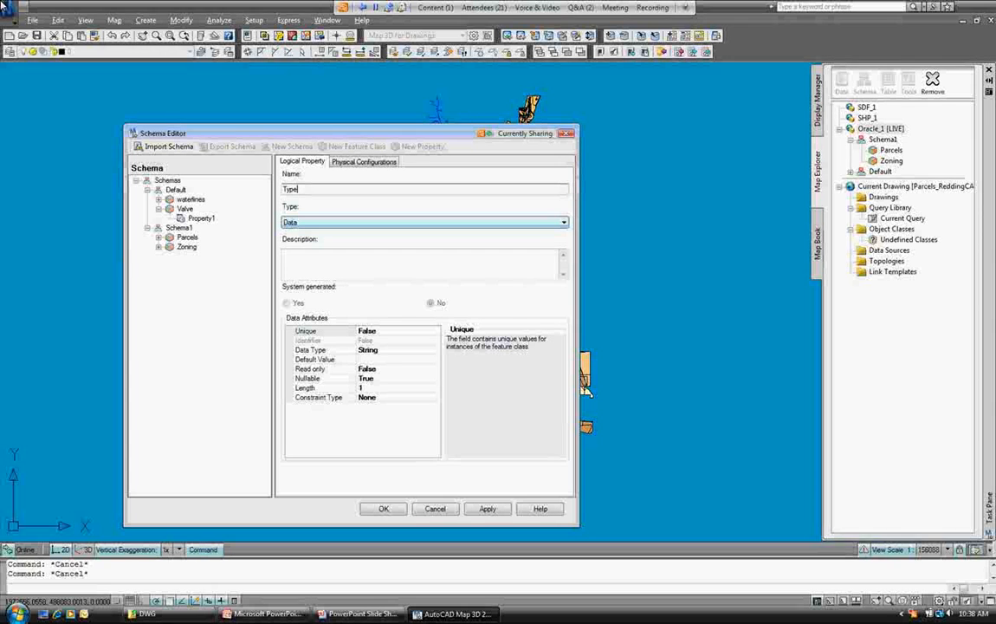
pyautogui.hotkey('alt', 'Down')
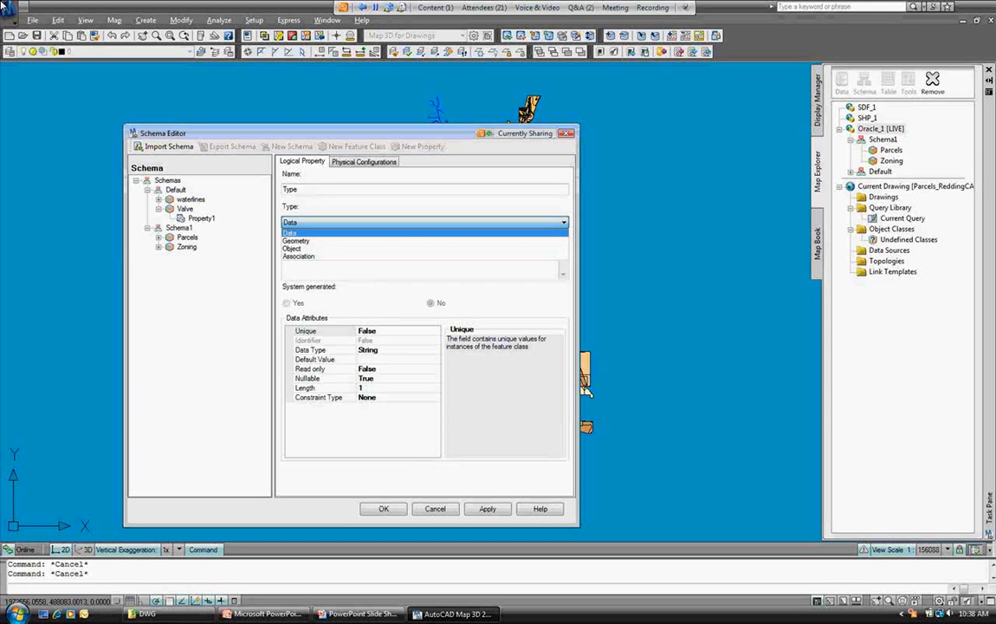
pyautogui.press('Down')
pyautogui.press('Down')
pyautogui.press('Down')
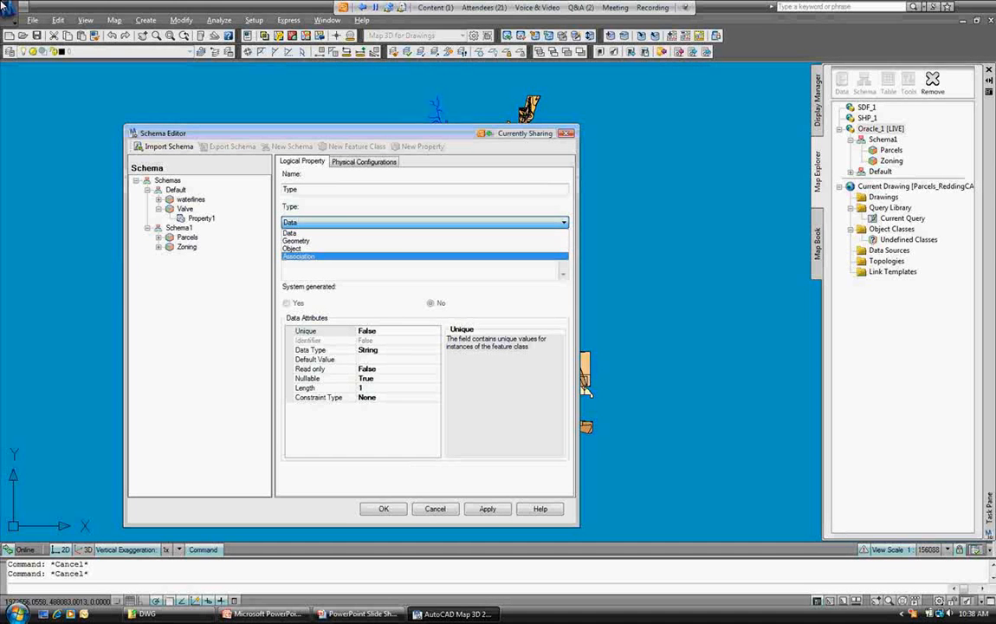
pyautogui.click(290, 232)
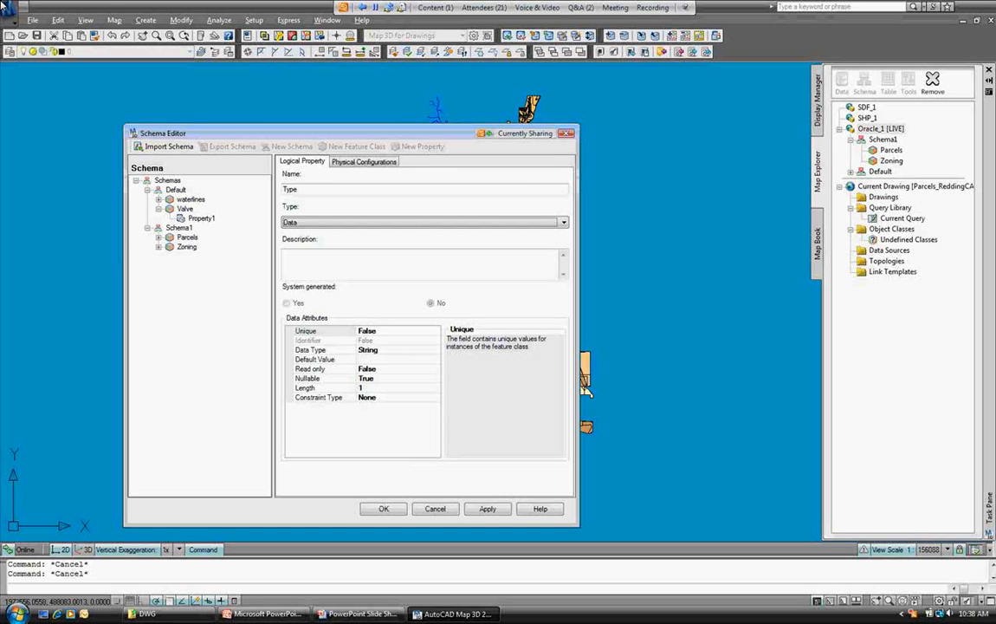
# Set Type's length to 32 and constraint to List, then open its Value List editor.
pyautogui.click(361, 387)
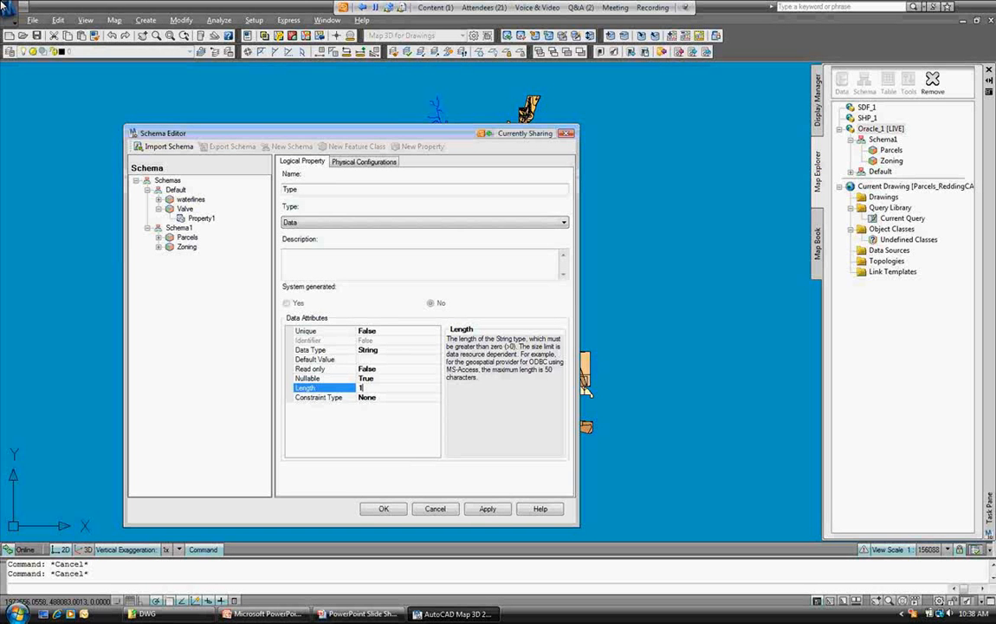
pyautogui.doubleClick(361, 387)
pyautogui.write('32')
pyautogui.press('Down')
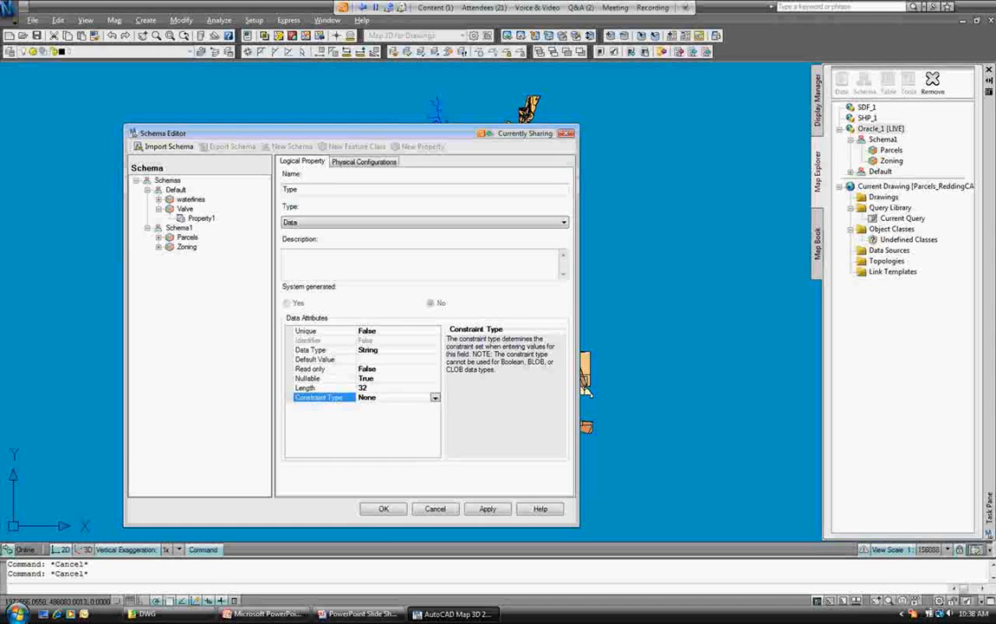
pyautogui.hotkey('alt', 'Down')
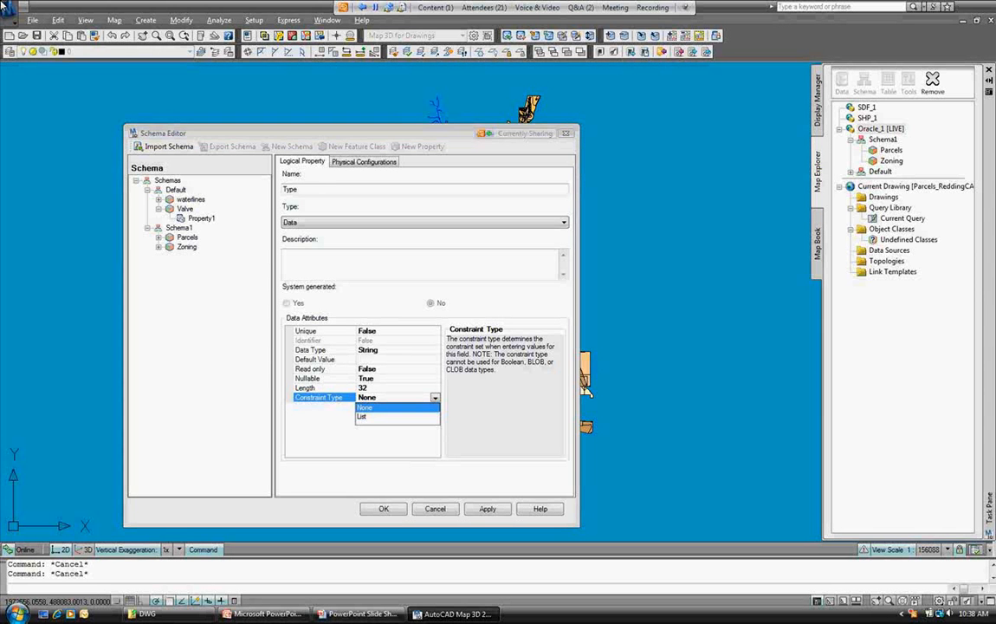
pyautogui.press('Down')
pyautogui.press('Return')
pyautogui.press('Down')
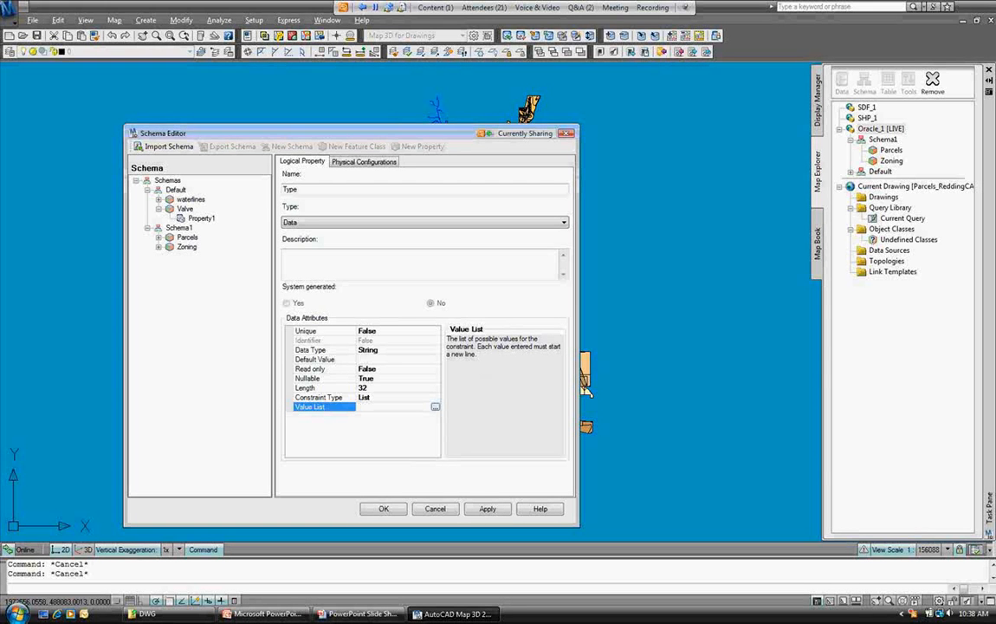
pyautogui.hotkey('alt', 'Down')
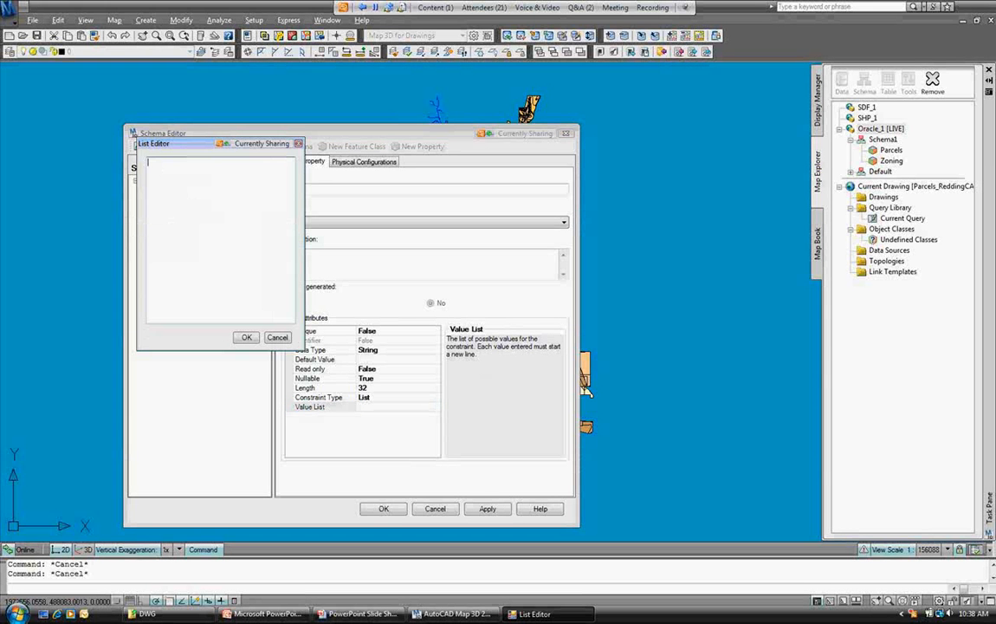
# Enter Gate, Butterfly and Ball valve as Type's allowed values, then reselect Valve.
pyautogui.write('Gate')
pyautogui.press('Return')
pyautogui.write('Butterfly')
pyautogui.press('Return')
pyautogui.write('Ball valve')
pyautogui.click(246, 337)
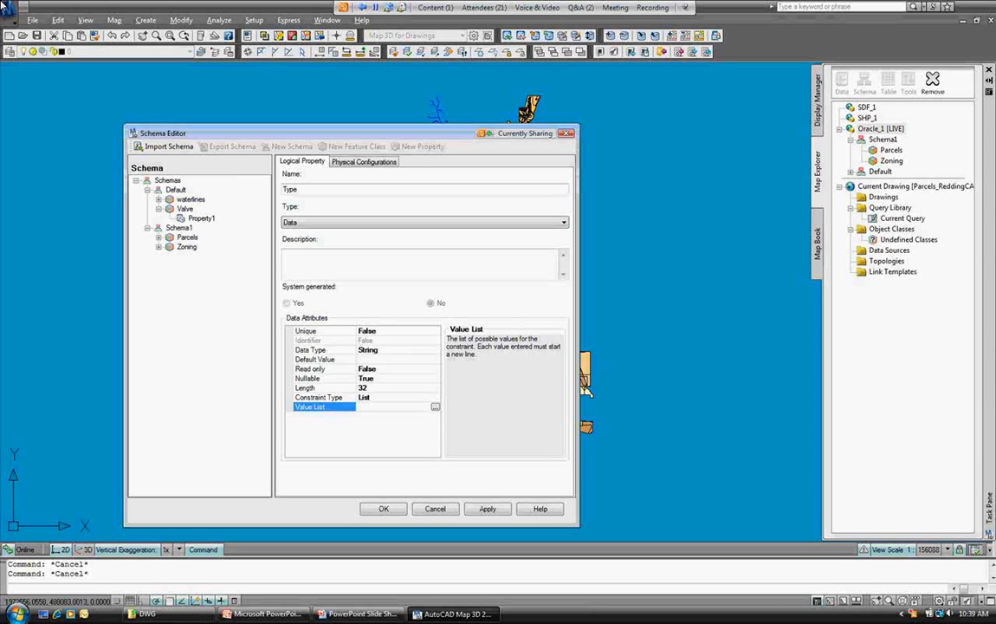
pyautogui.click(184, 208)
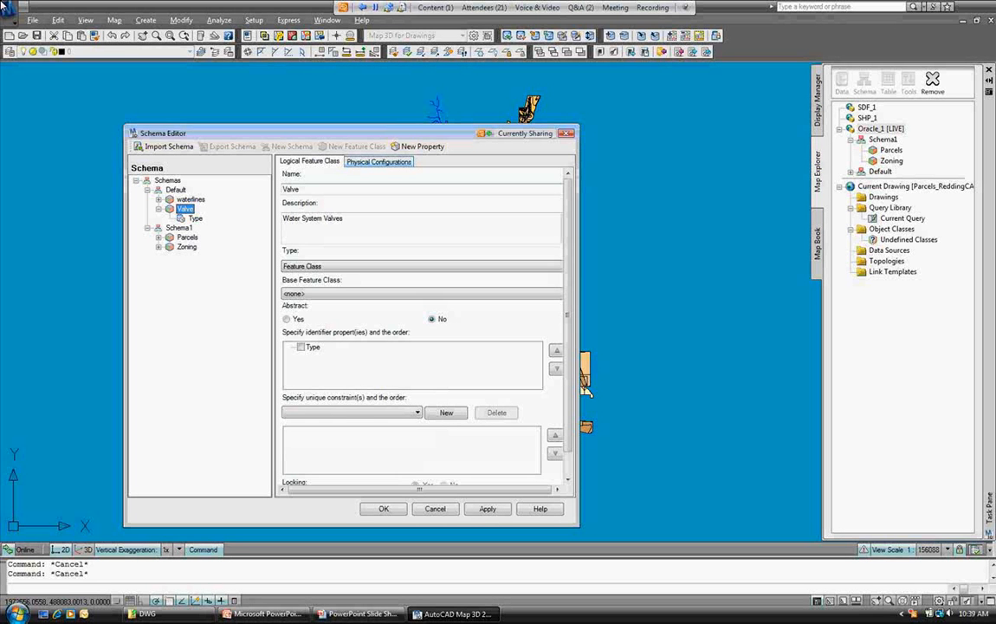
# Add another Valve property named FeatID.
pyautogui.click(418, 146)
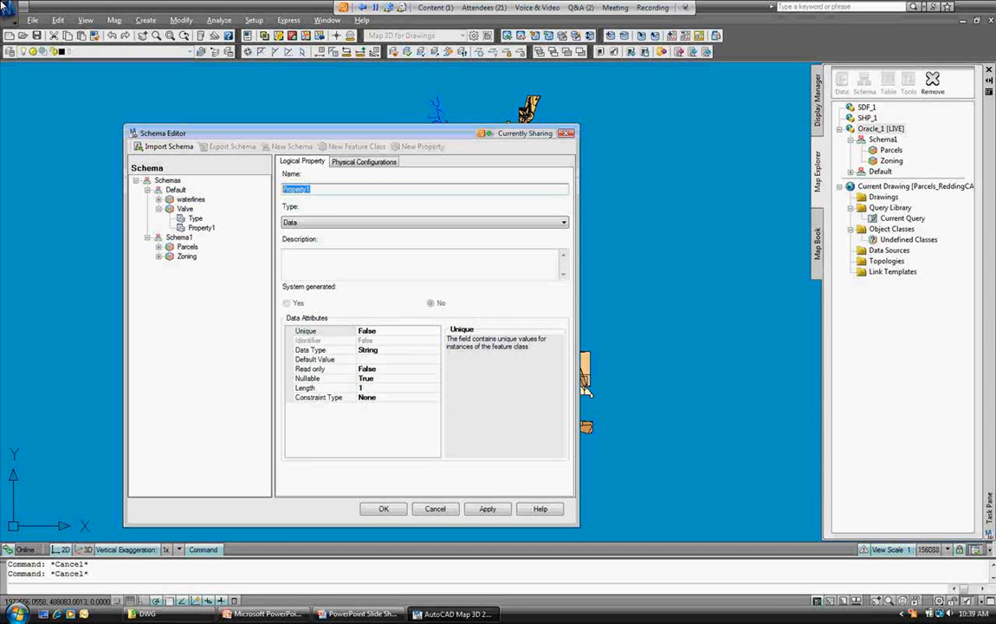
pyautogui.write('FeatID')
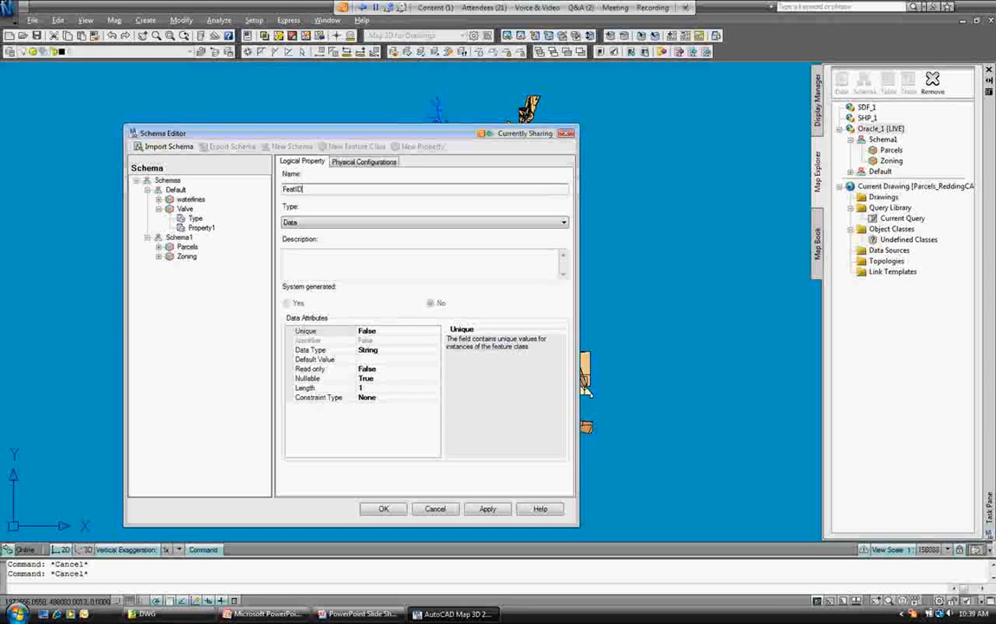
pyautogui.press('Tab')
# Set FeatID's length to 256 and its Unique attribute to False.
pyautogui.click(381, 331)
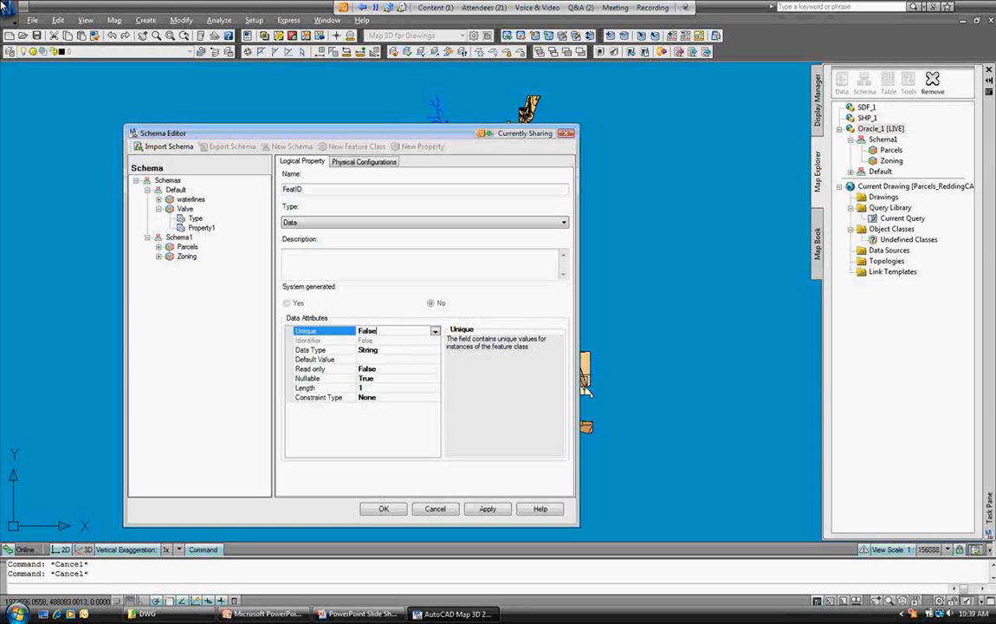
pyautogui.click(435, 331)
pyautogui.click(366, 340)
pyautogui.click(362, 387)
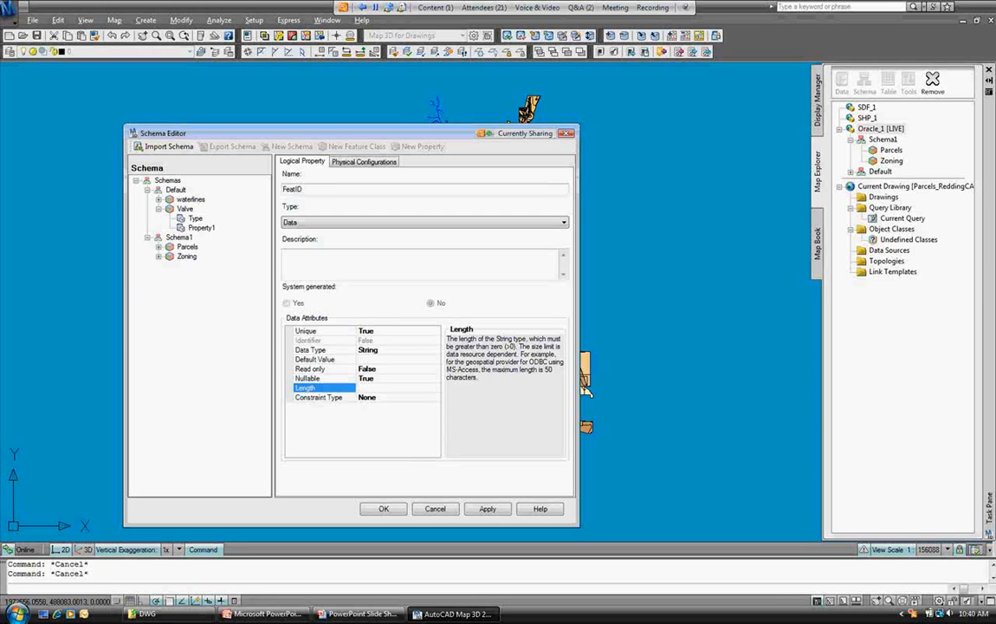
pyautogui.write('256')
pyautogui.click(377, 368)
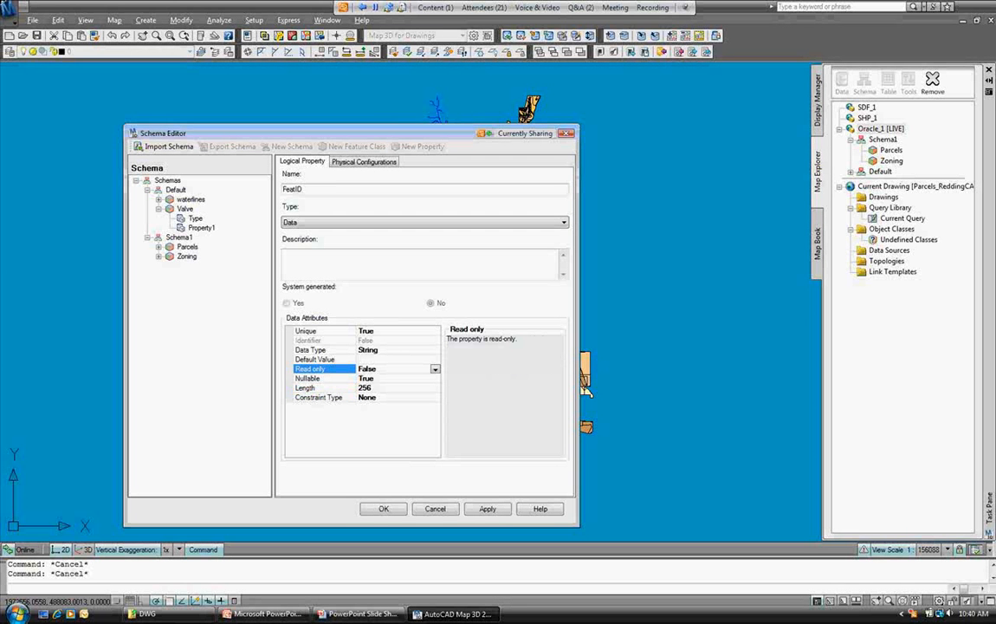
pyautogui.press('Down')
pyautogui.press('Up')
pyautogui.press('Up')
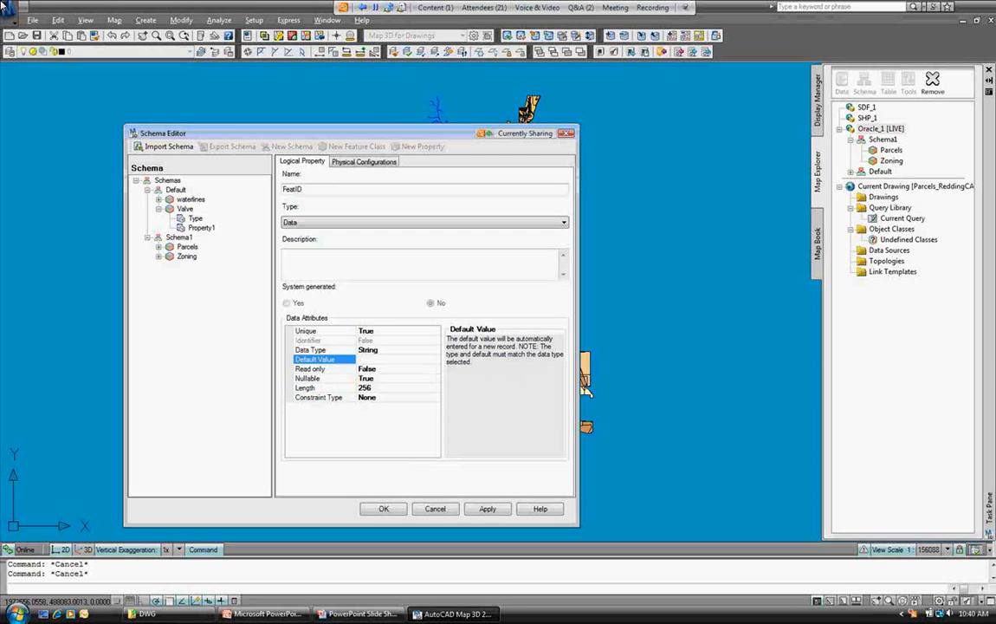
pyautogui.press('Up')
pyautogui.press('Up')
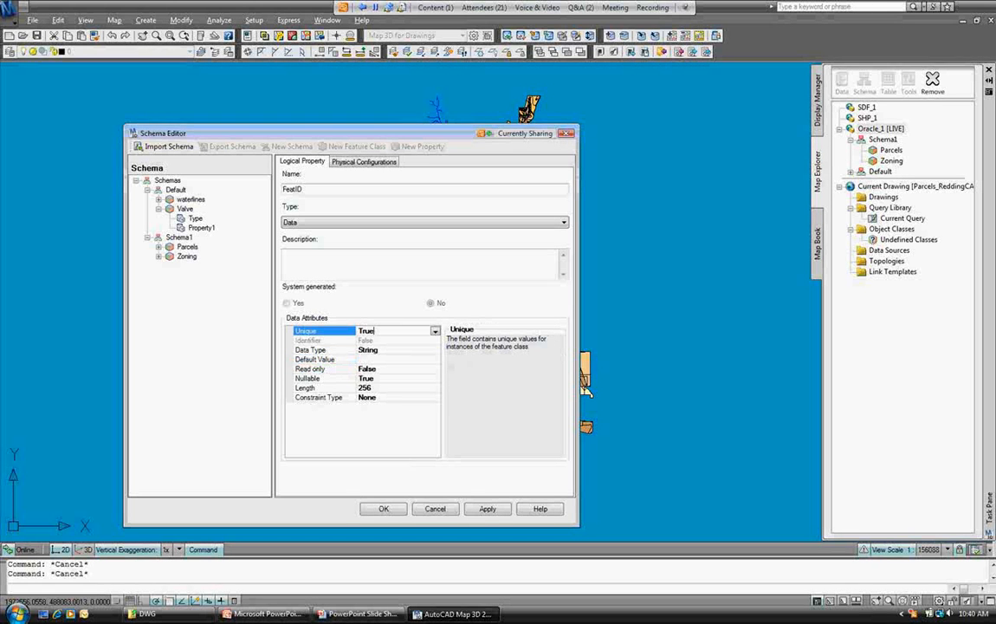
pyautogui.press('Down')
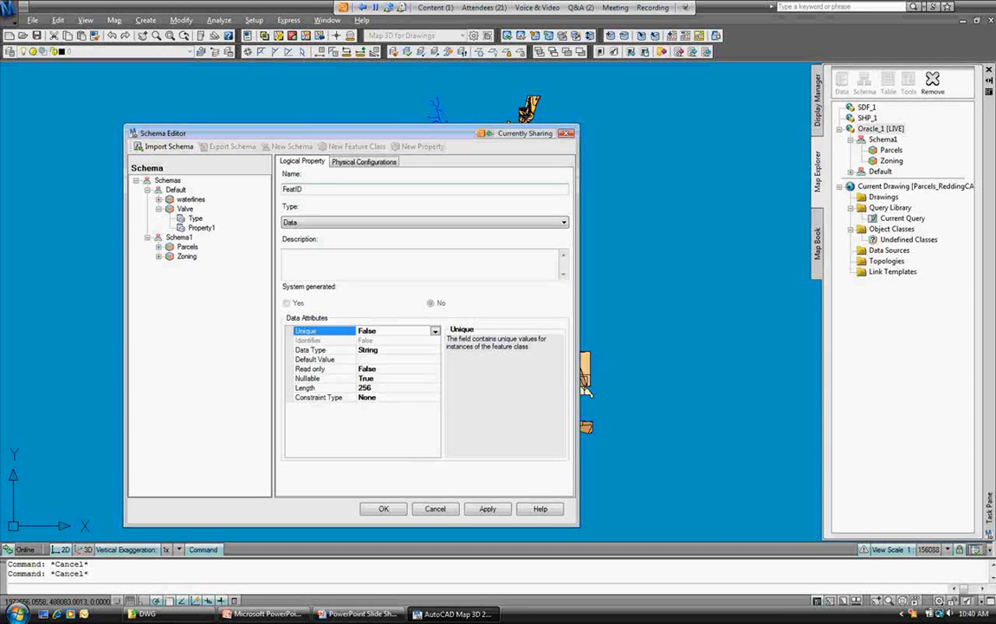
pyautogui.click(195, 219)
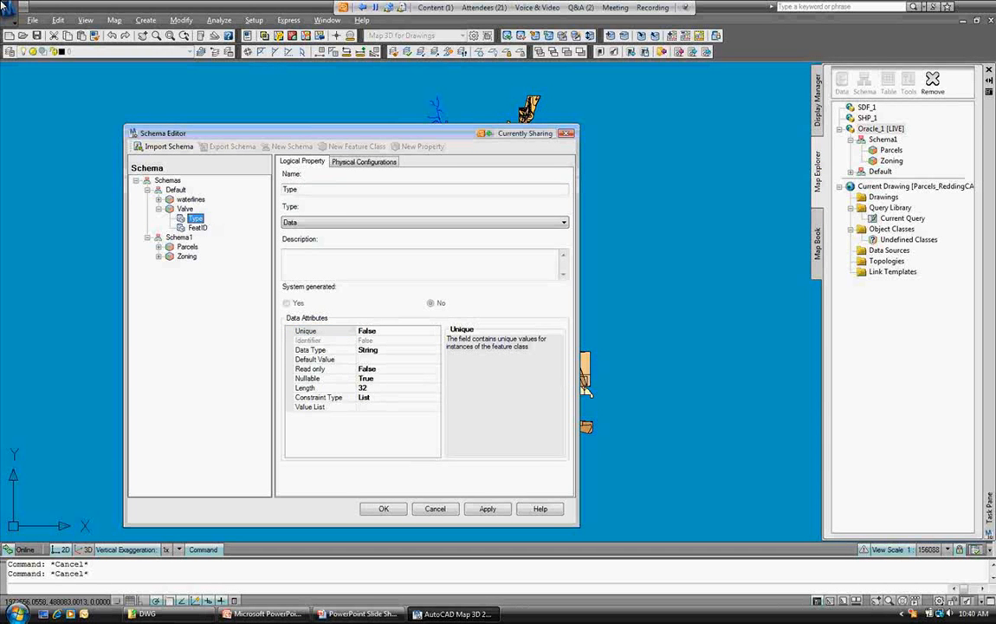
# Check FeatID as Valve's identifier property and add a third new property.
pyautogui.click(185, 209)
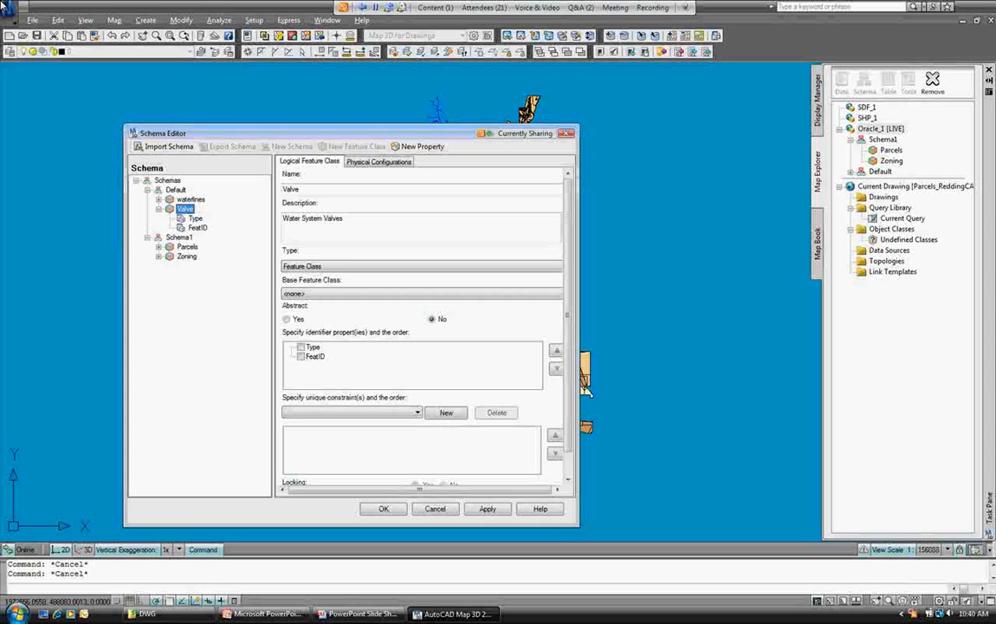
pyautogui.click(300, 356)
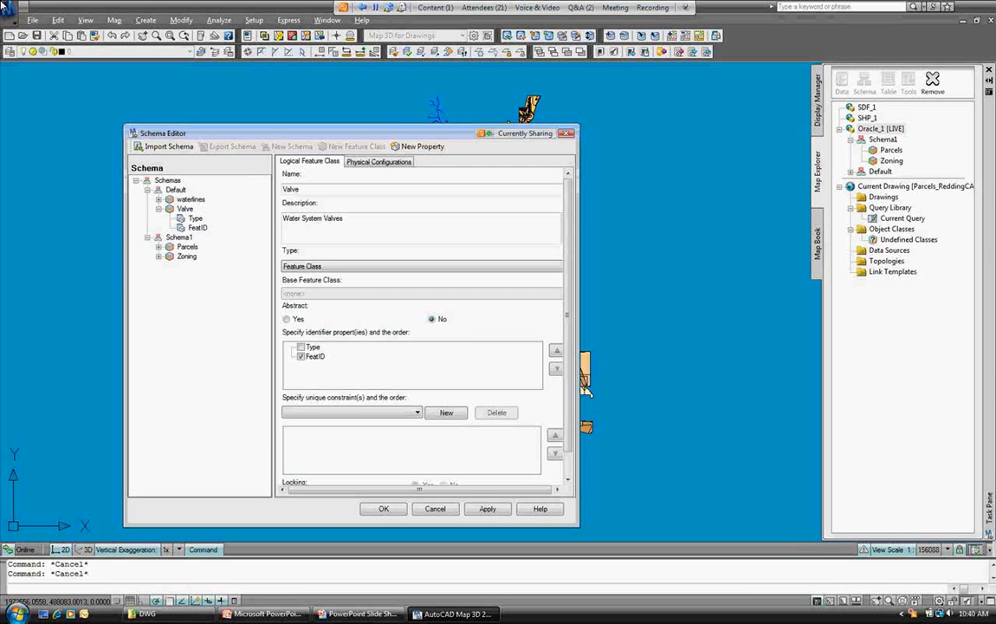
pyautogui.click(198, 227)
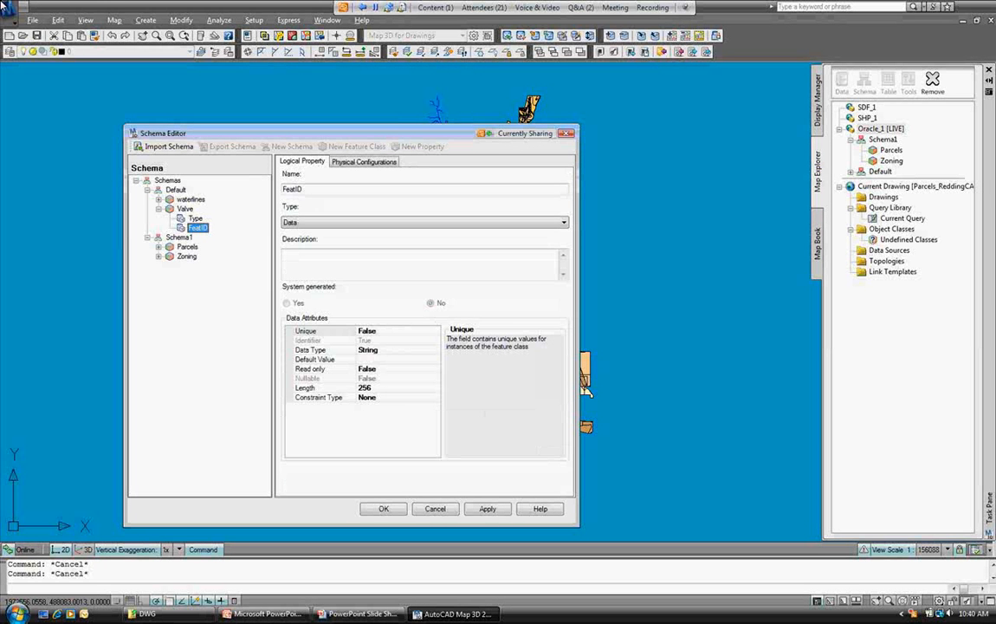
pyautogui.click(185, 207)
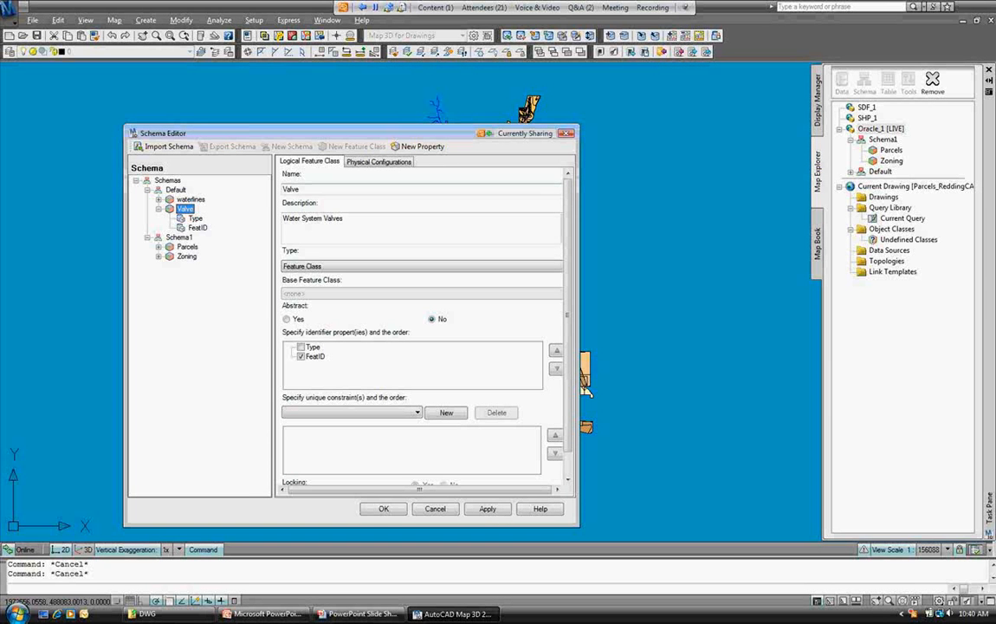
pyautogui.click(417, 146)
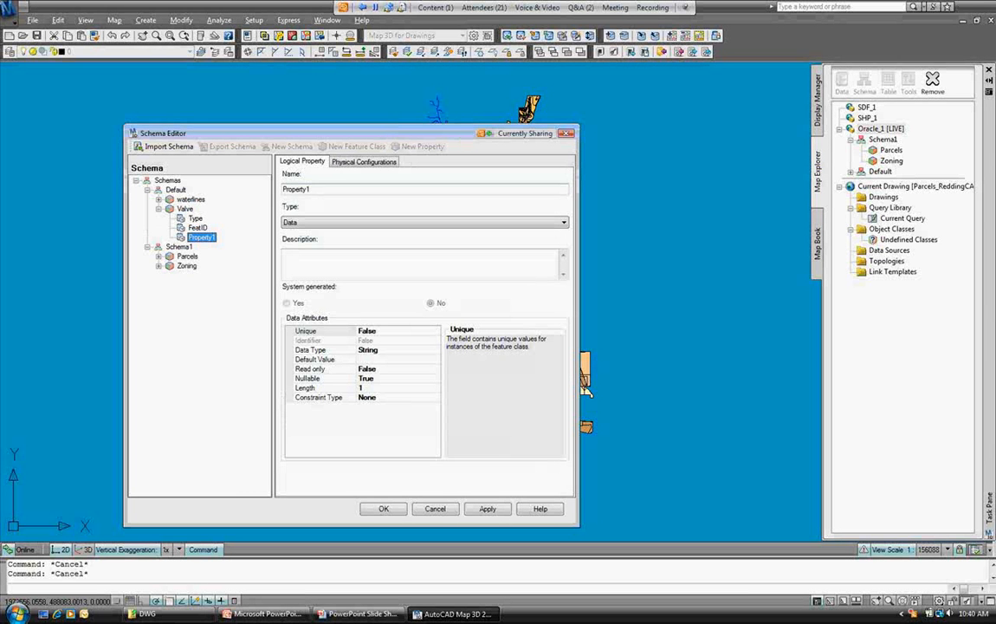
# Name the third property Geom and make it a Geometry property.
pyautogui.press('Tab')
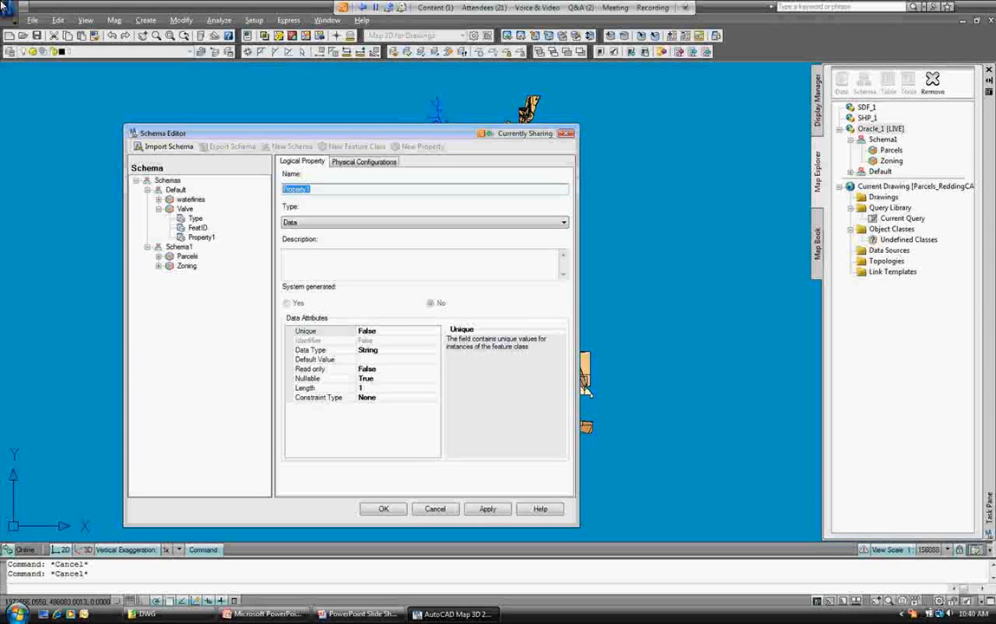
pyautogui.write('Geom')
pyautogui.press('Tab')
pyautogui.hotkey('alt', 'Down')
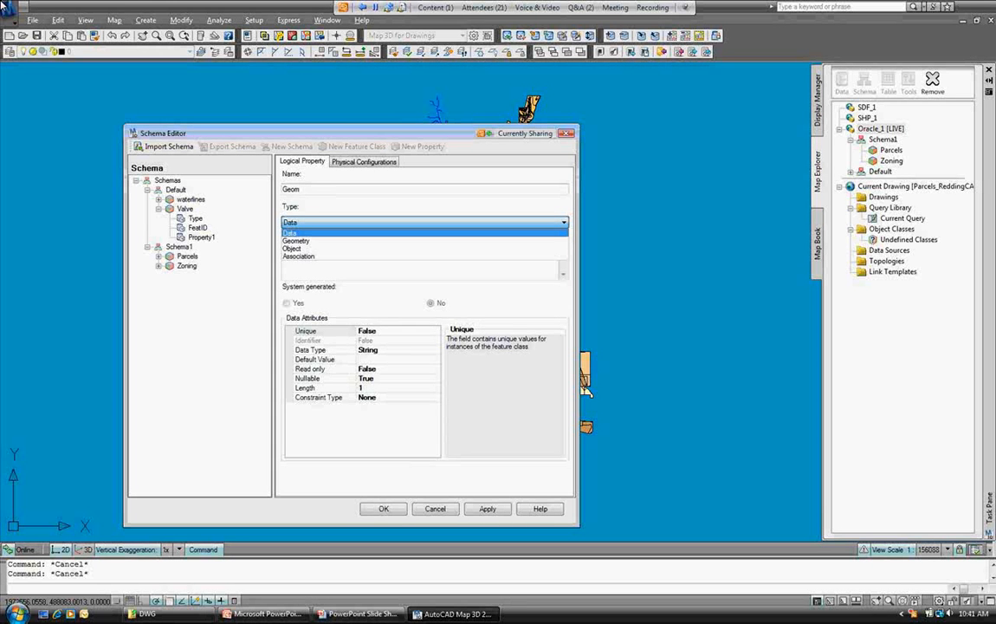
pyautogui.press('Down')
pyautogui.press('Return')
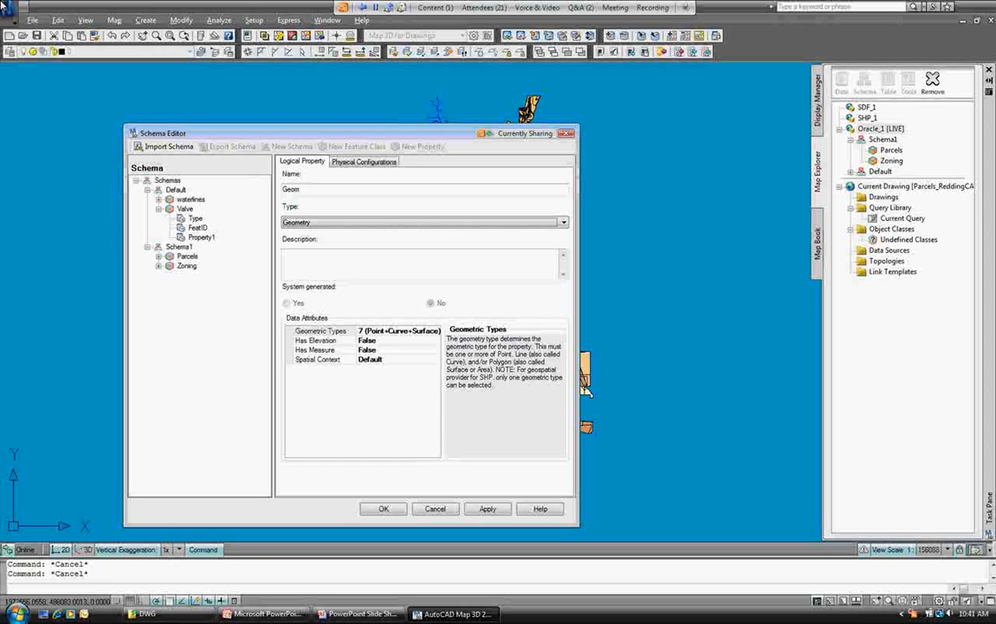
# Restrict Geom to Point geometry only, then apply and save the schema.
pyautogui.click(412, 330)
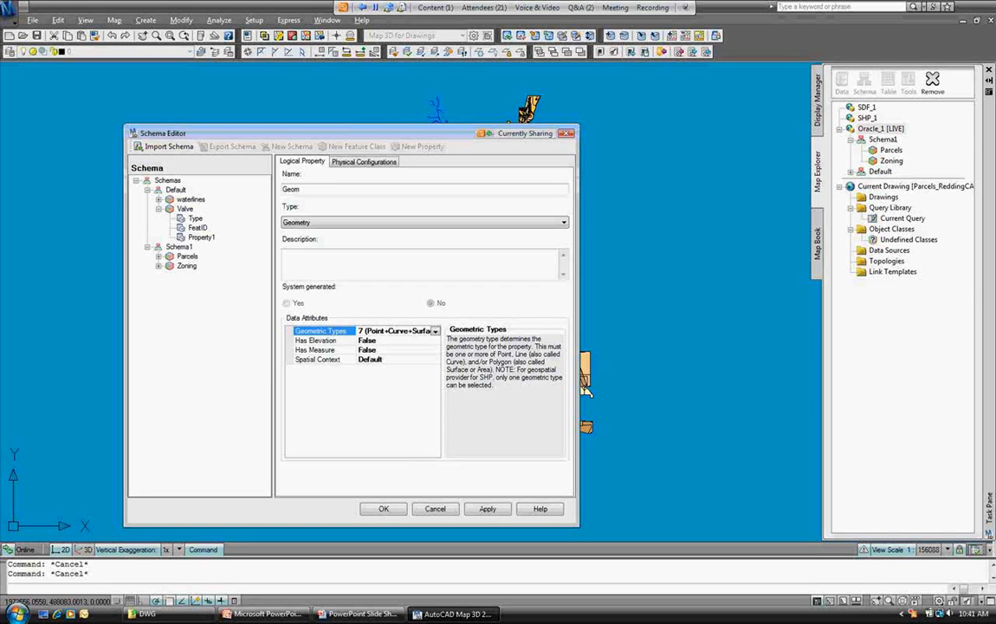
pyautogui.click(435, 331)
pyautogui.click(370, 350)
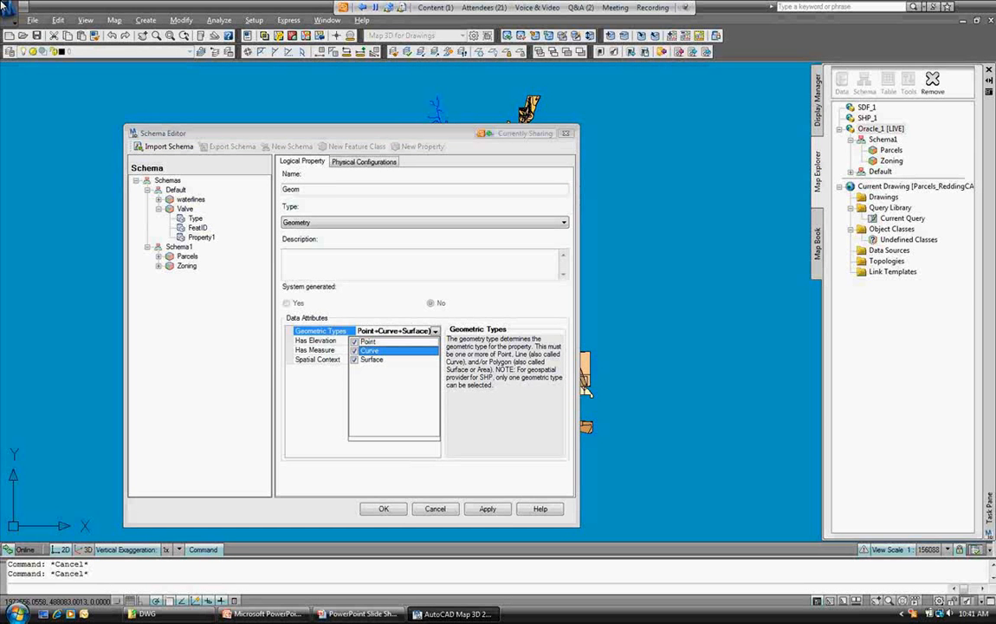
pyautogui.click(354, 359)
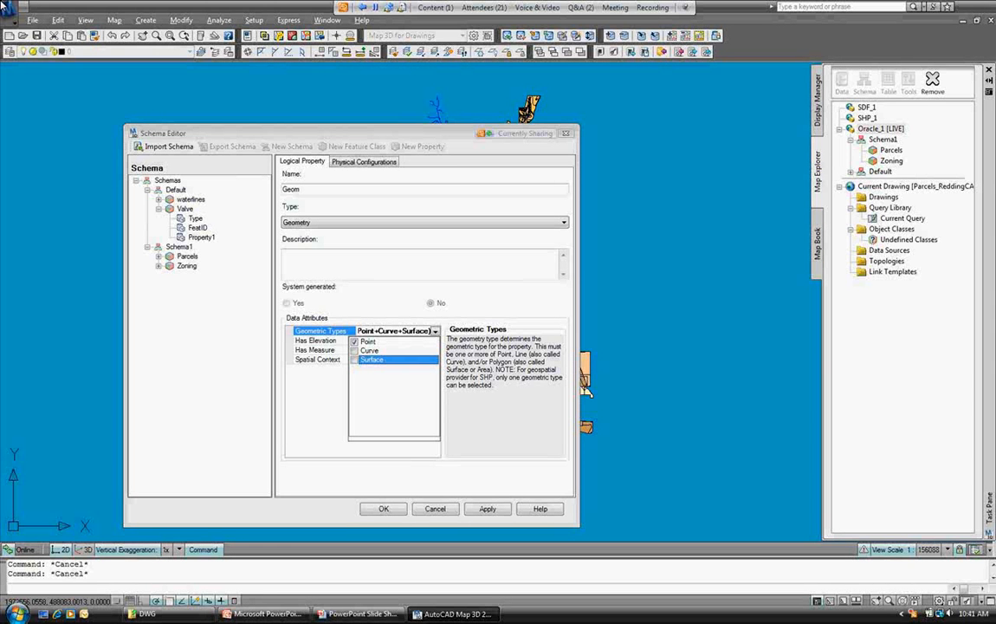
pyautogui.press('Return')
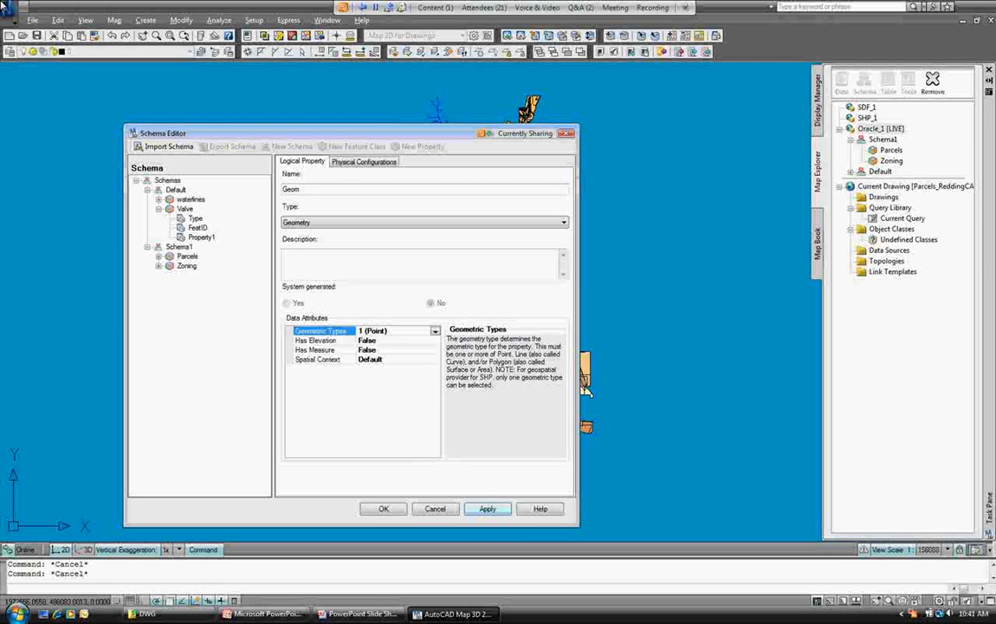
pyautogui.click(487, 509)
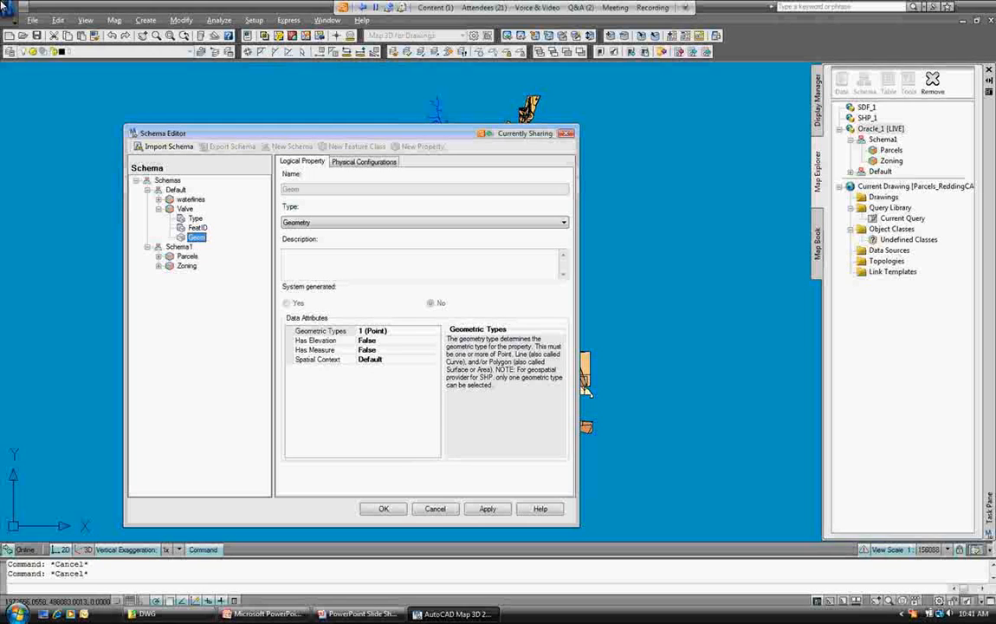
pyautogui.click(382, 509)
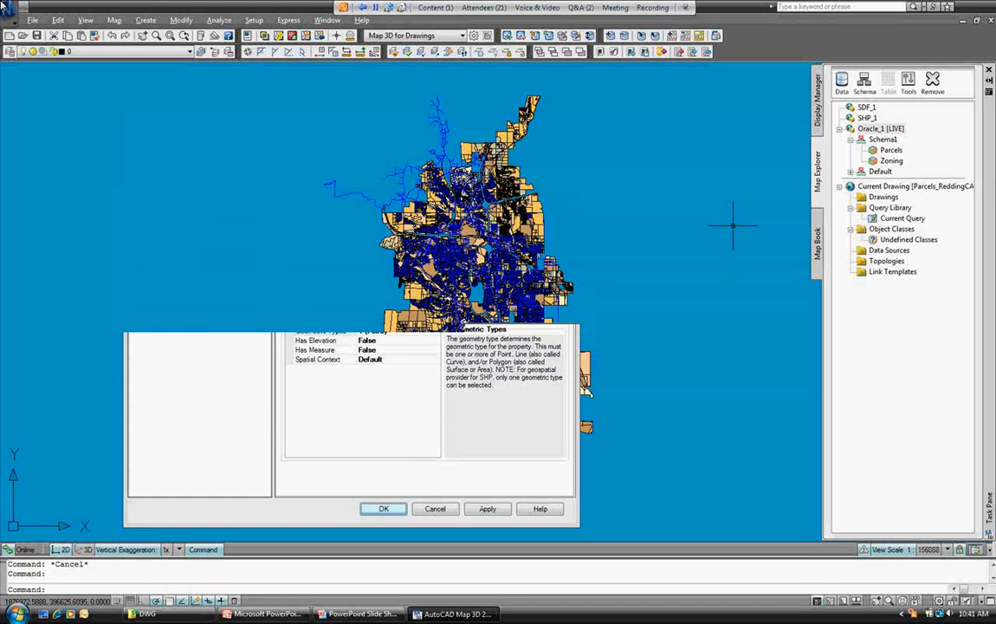
# Add the Valve feature class from Oracle_1 to the map via Connect to Data.
pyautogui.click(817, 99)
pyautogui.click(841, 102)
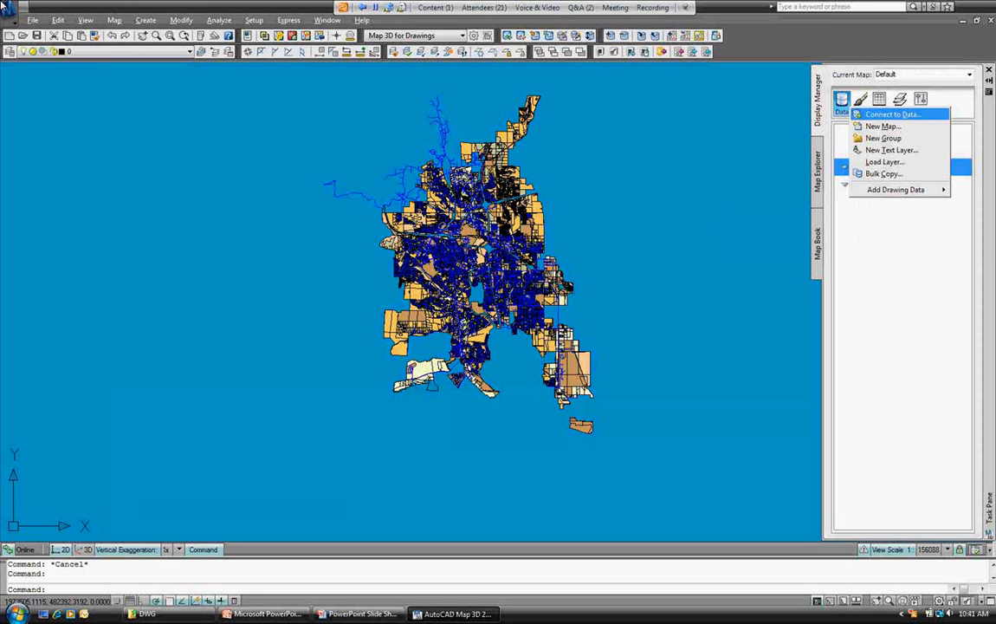
pyautogui.click(893, 115)
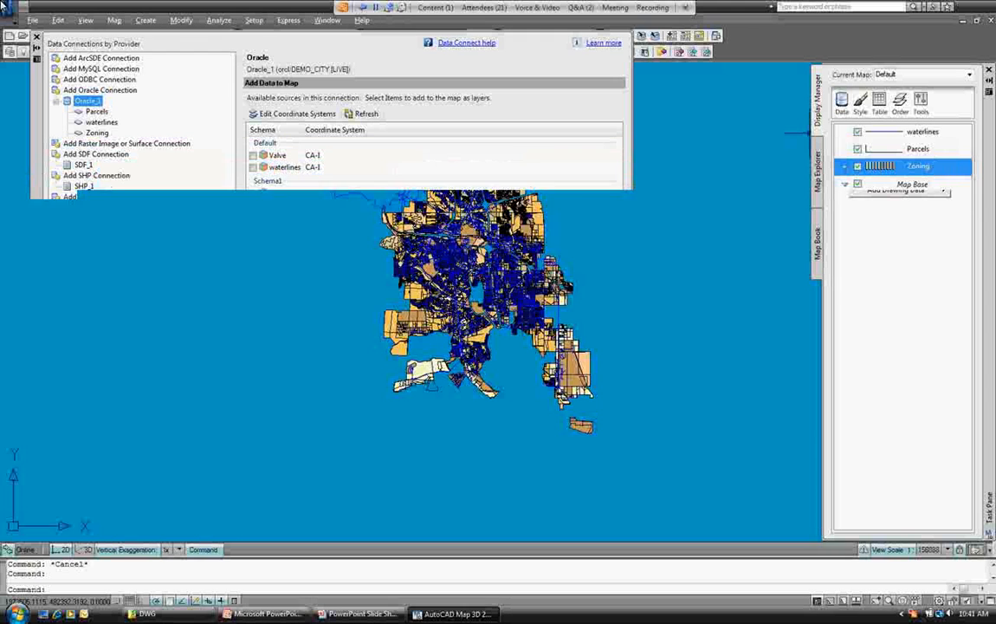
pyautogui.click(253, 155)
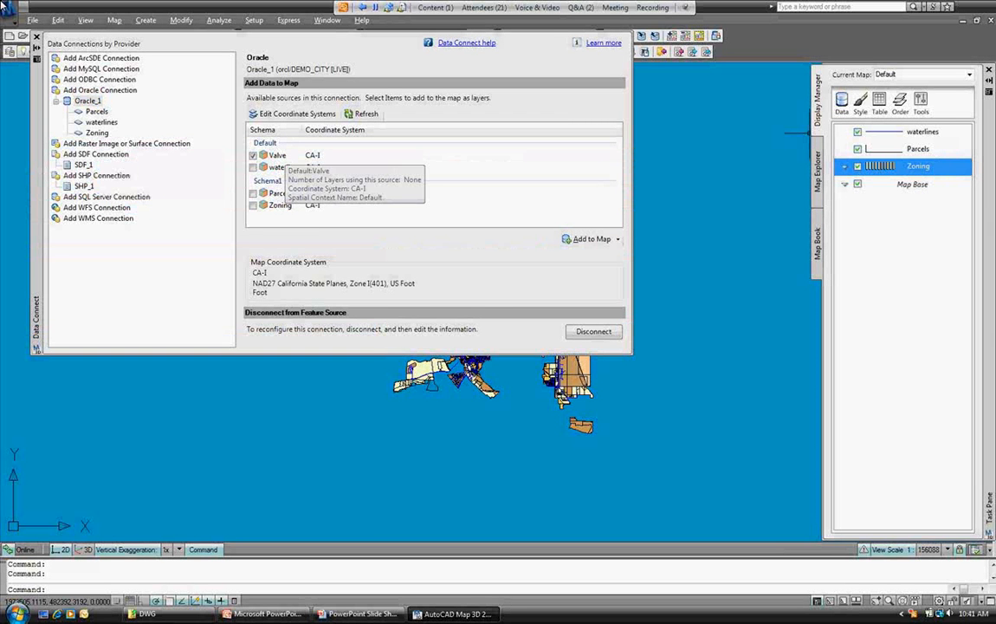
pyautogui.click(589, 238)
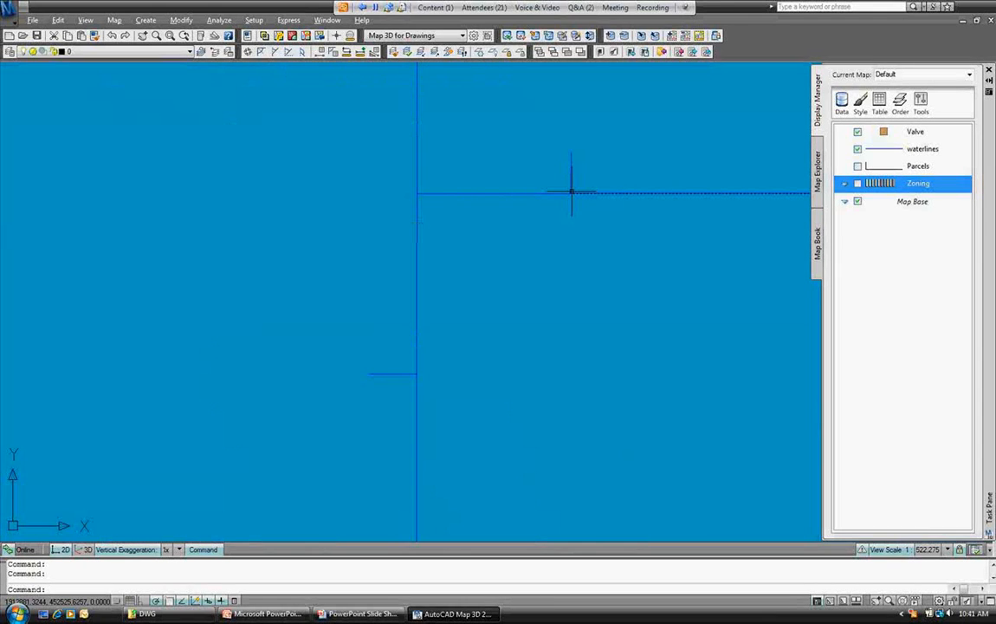
# Create a new Valve point at the water line intersection.
pyautogui.rightClick(909, 132)
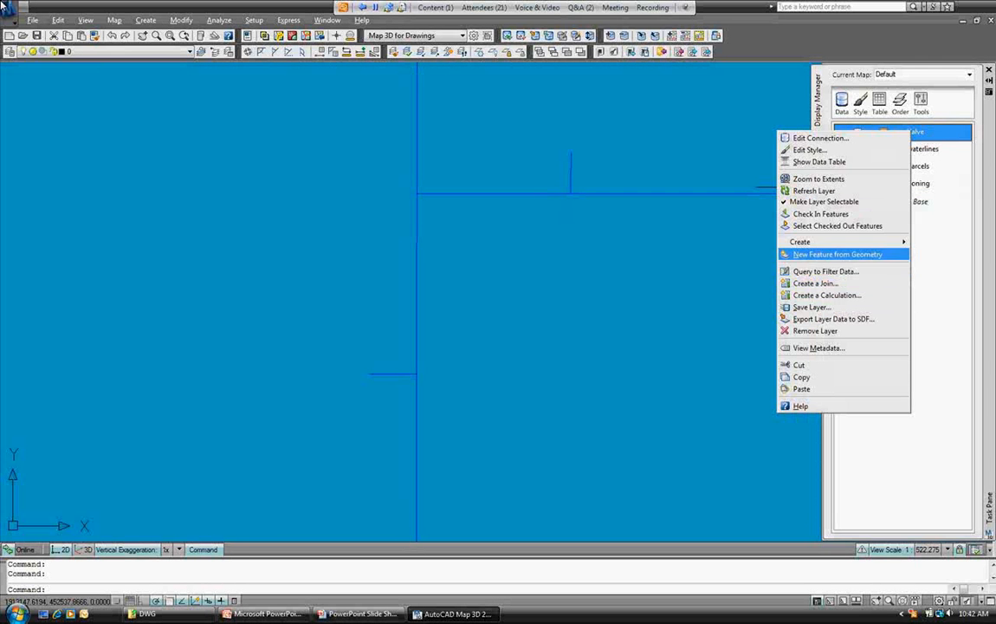
pyautogui.moveTo(814, 243)
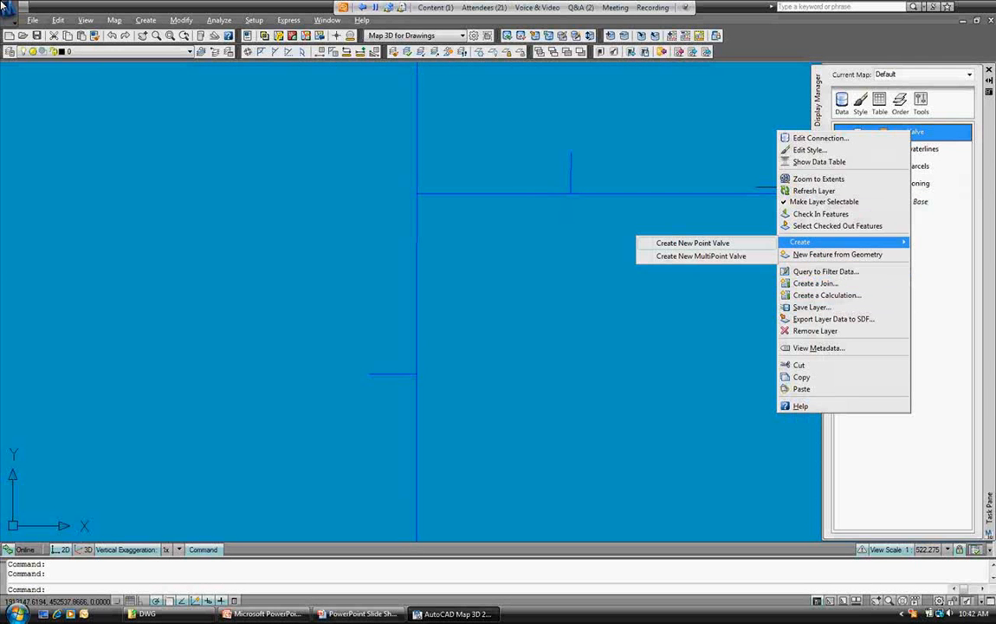
pyautogui.click(693, 242)
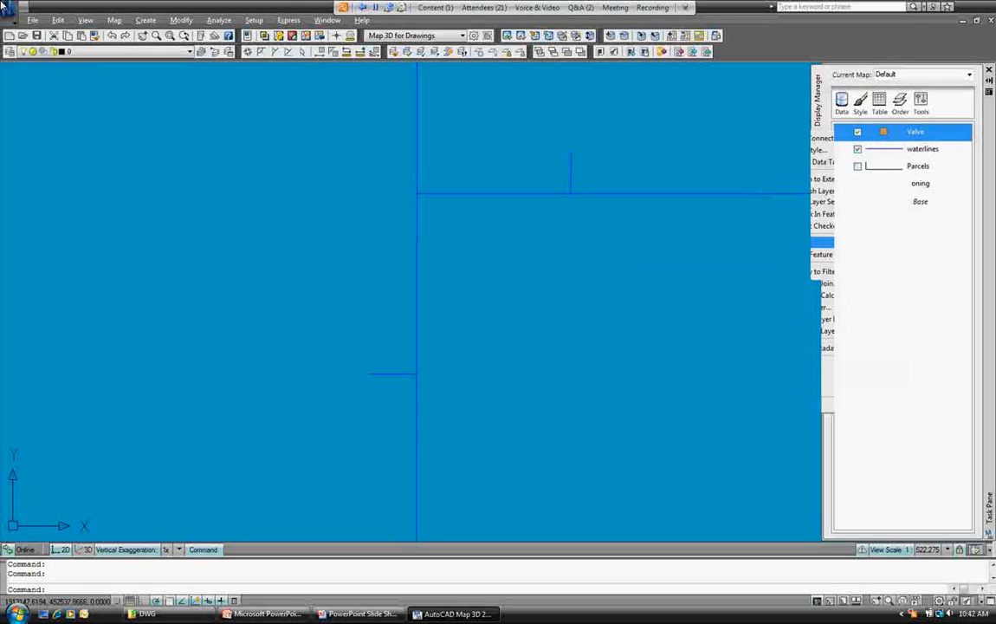
pyautogui.click(417, 193)
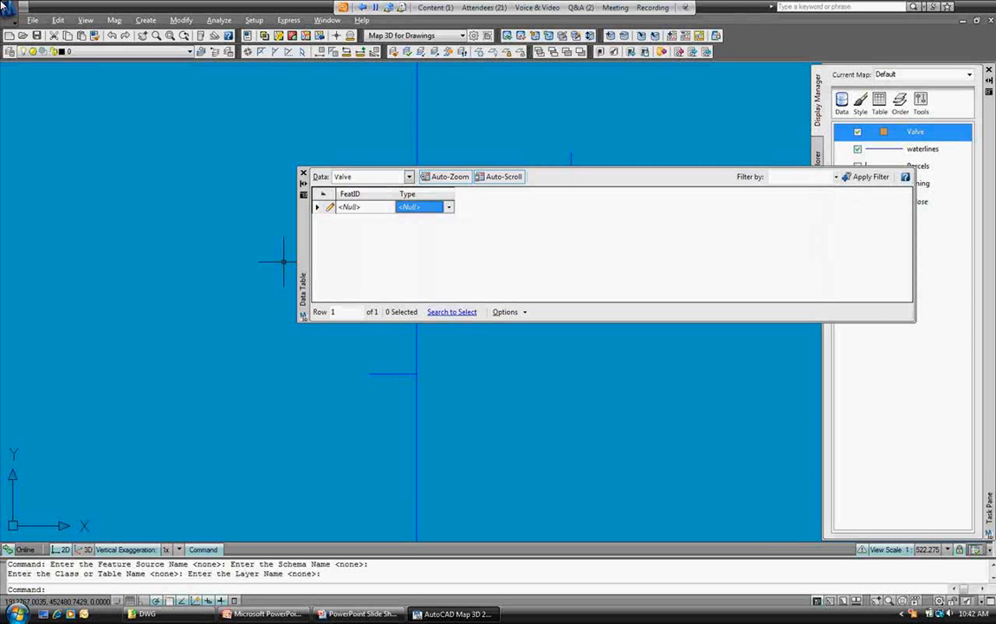
# Set the new valve's Type to Gate in the Data Table and close it.
pyautogui.click(449, 207)
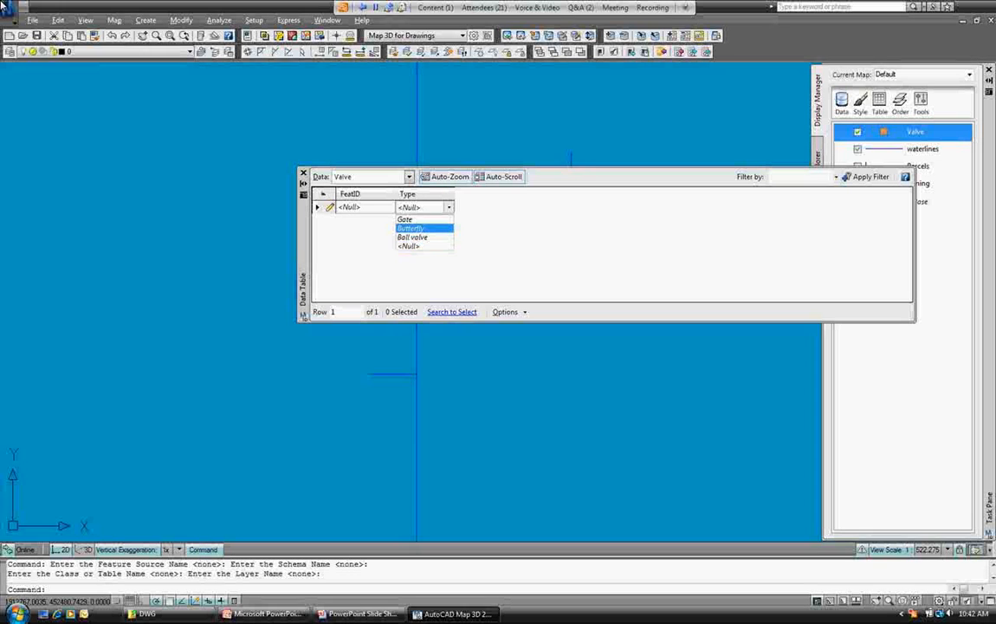
pyautogui.click(406, 219)
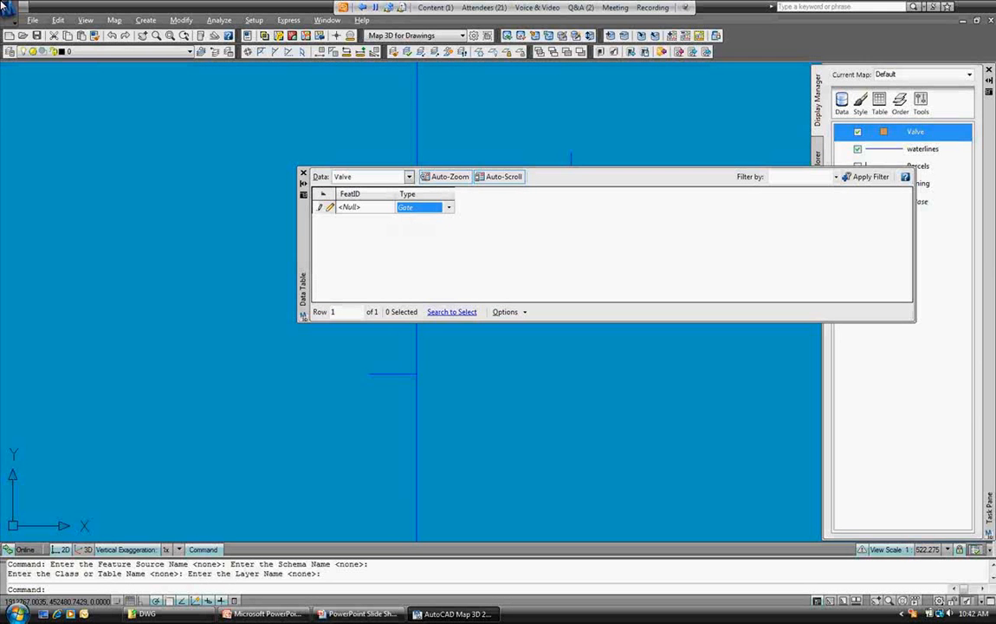
pyautogui.click(365, 207)
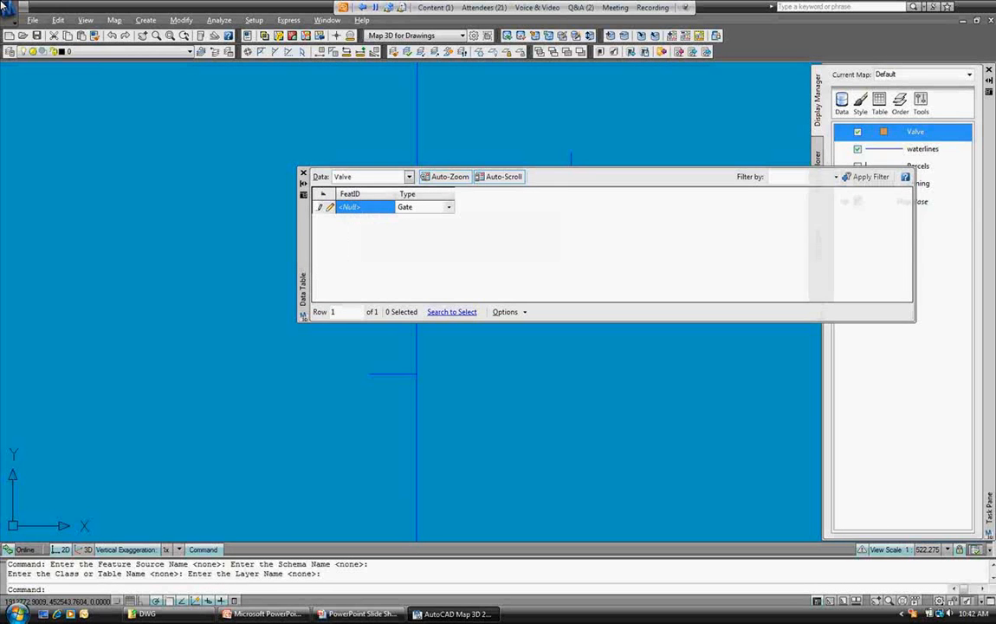
pyautogui.click(302, 174)
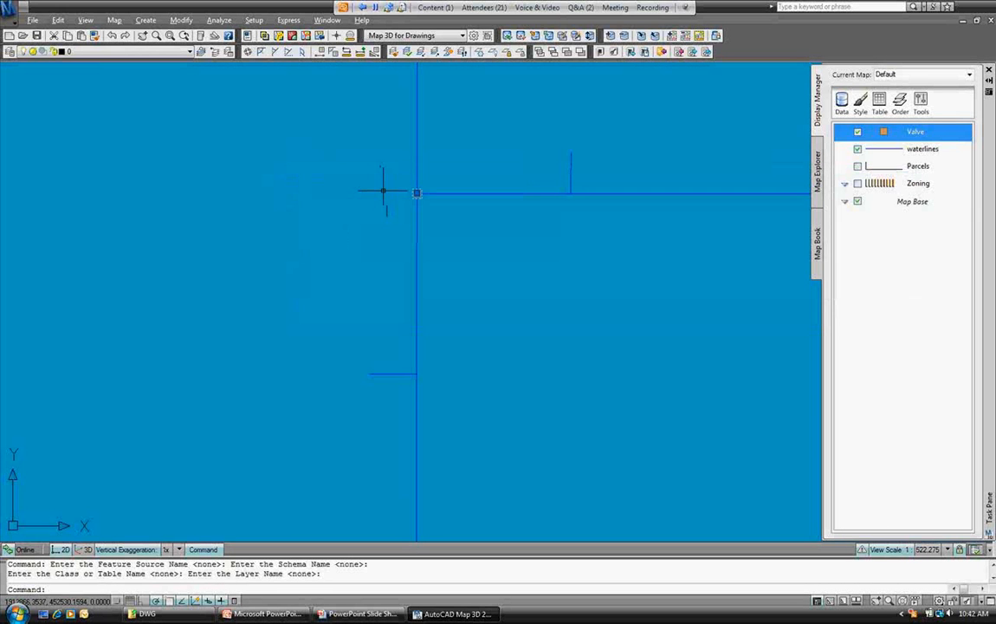
# Check in the new valve point and read the failure in Map Messages.
pyautogui.rightClick(428, 204)
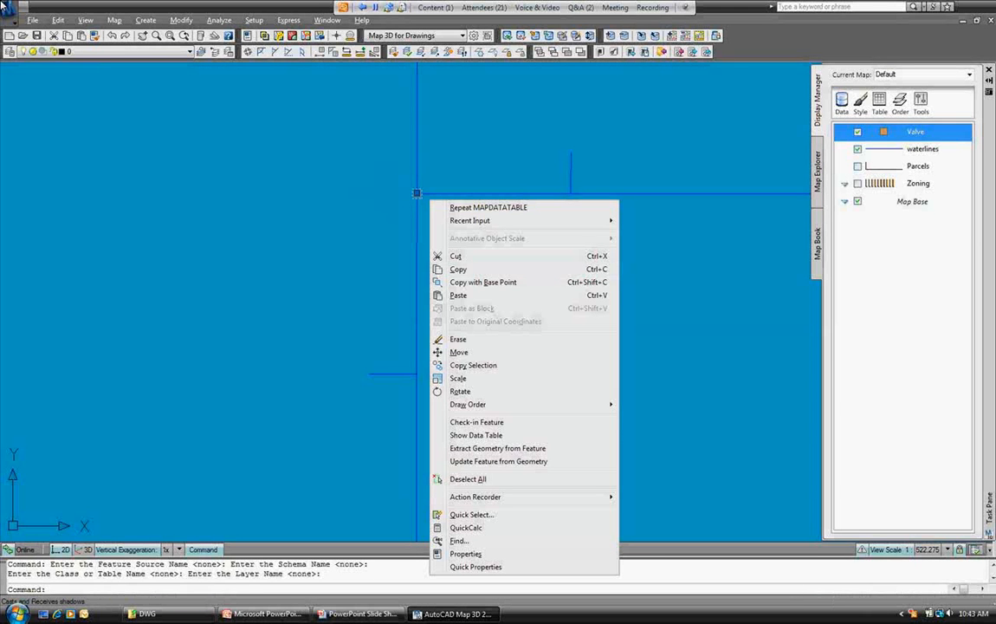
pyautogui.click(477, 421)
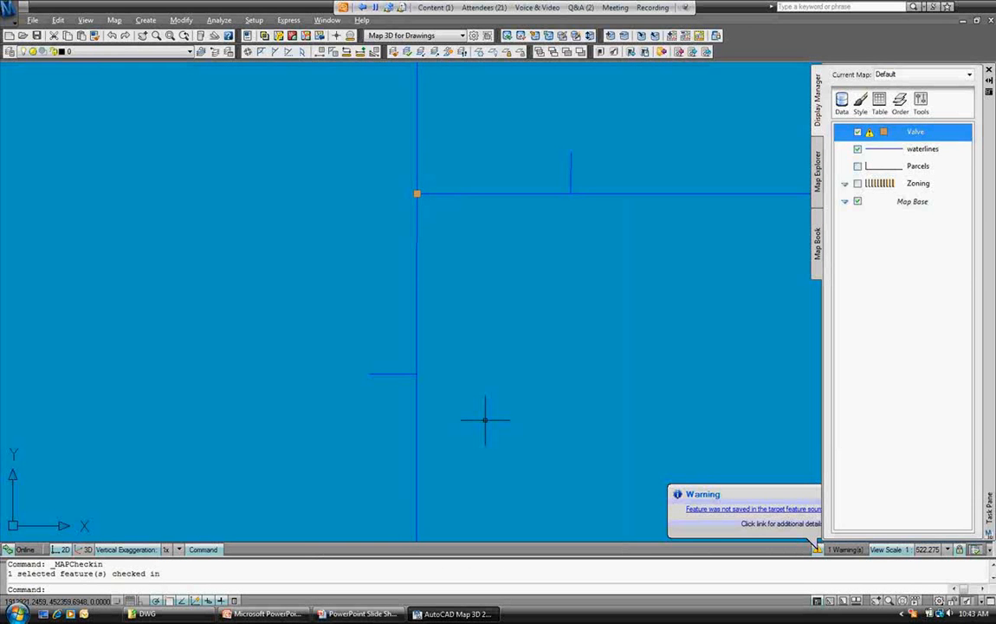
pyautogui.click(736, 509)
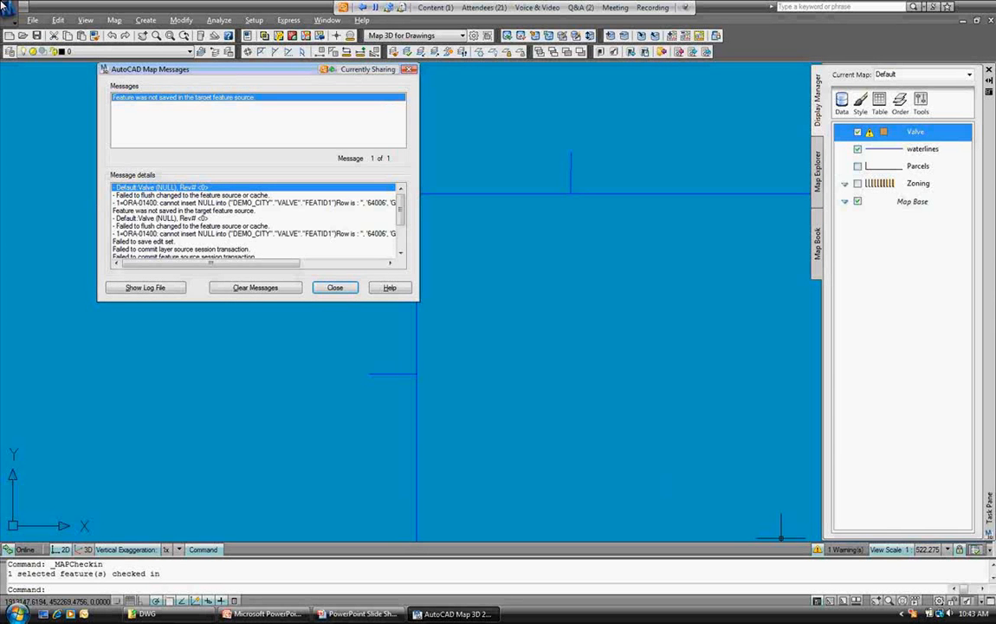
pyautogui.press('Escape')
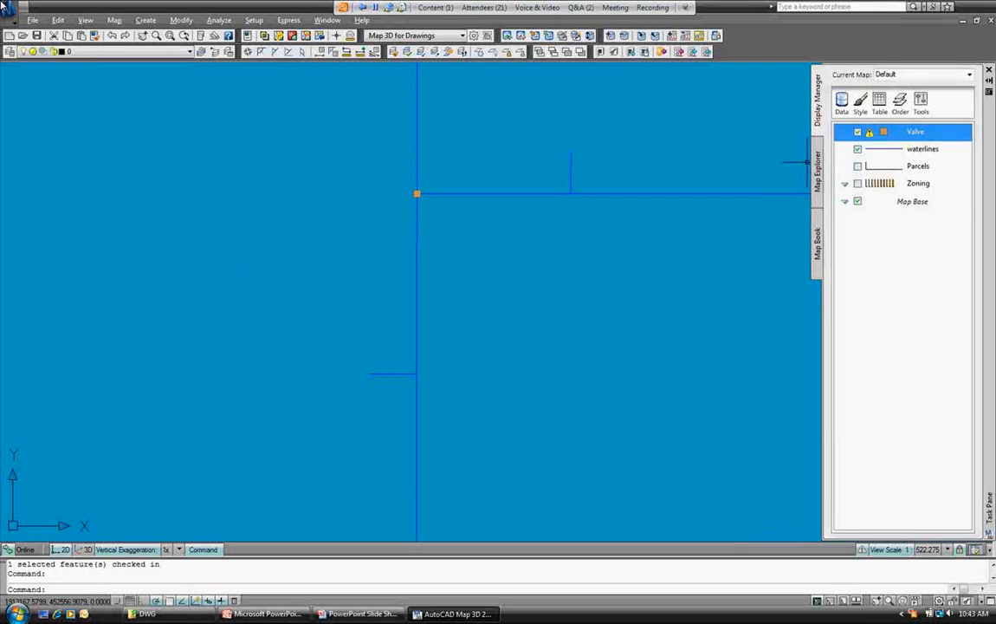
# Retry Check In Features on the Valve layer, then clear the error messages.
pyautogui.rightClick(905, 132)
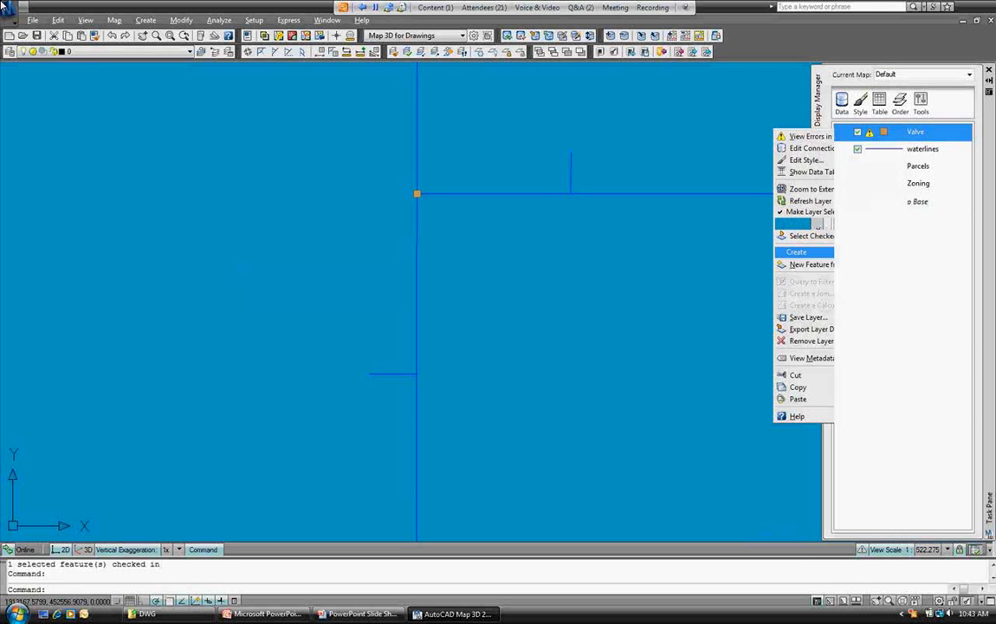
pyautogui.click(816, 223)
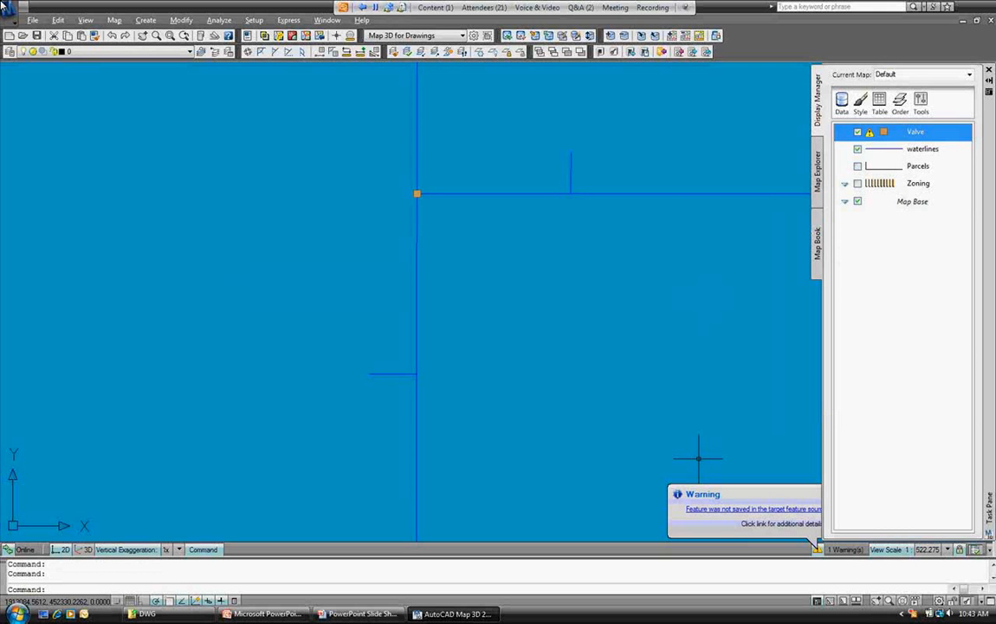
pyautogui.click(734, 508)
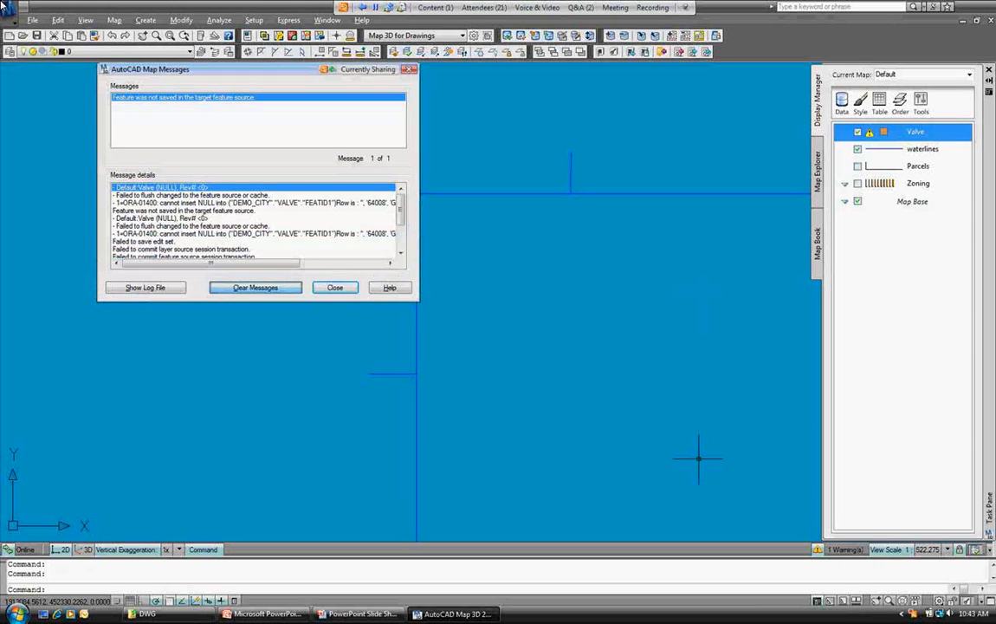
pyautogui.click(255, 287)
pyautogui.rightClick(912, 128)
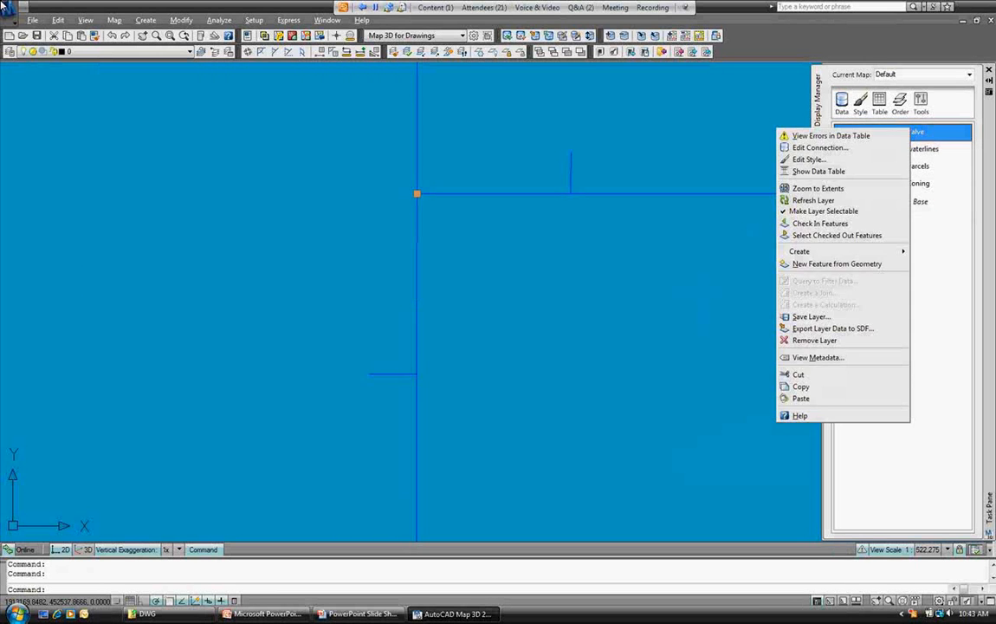
pyautogui.click(833, 135)
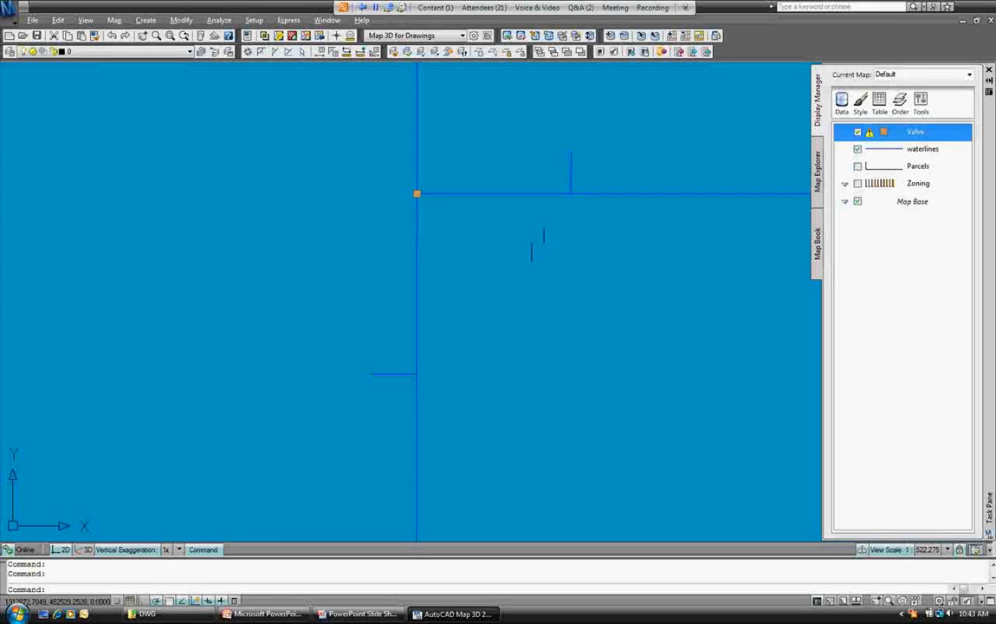
# Erase the old unsaved valve point with E and close the empty Valve data table.
pyautogui.rightClick(453, 223)
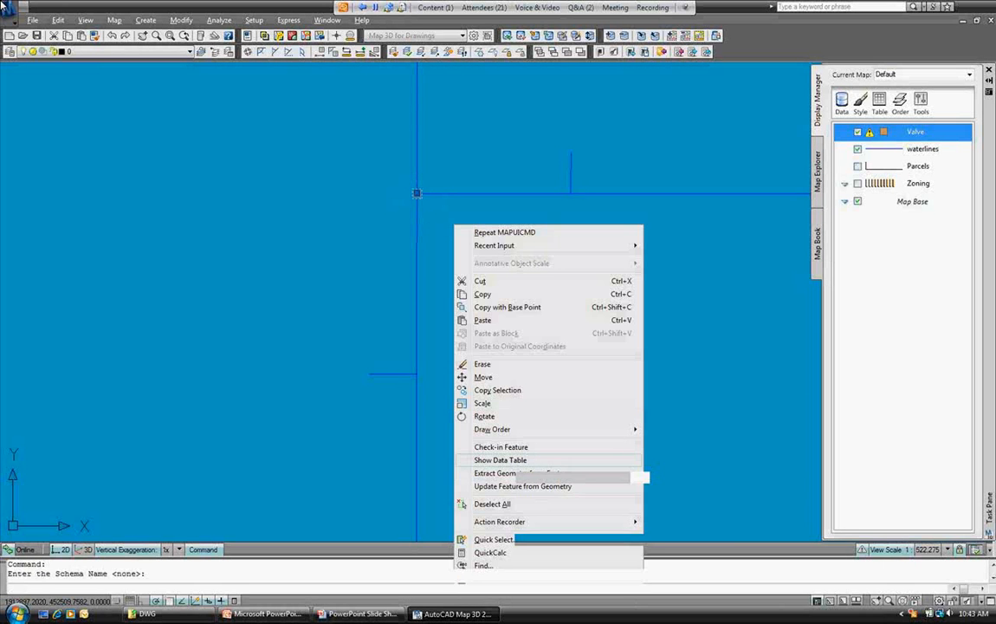
pyautogui.click(501, 460)
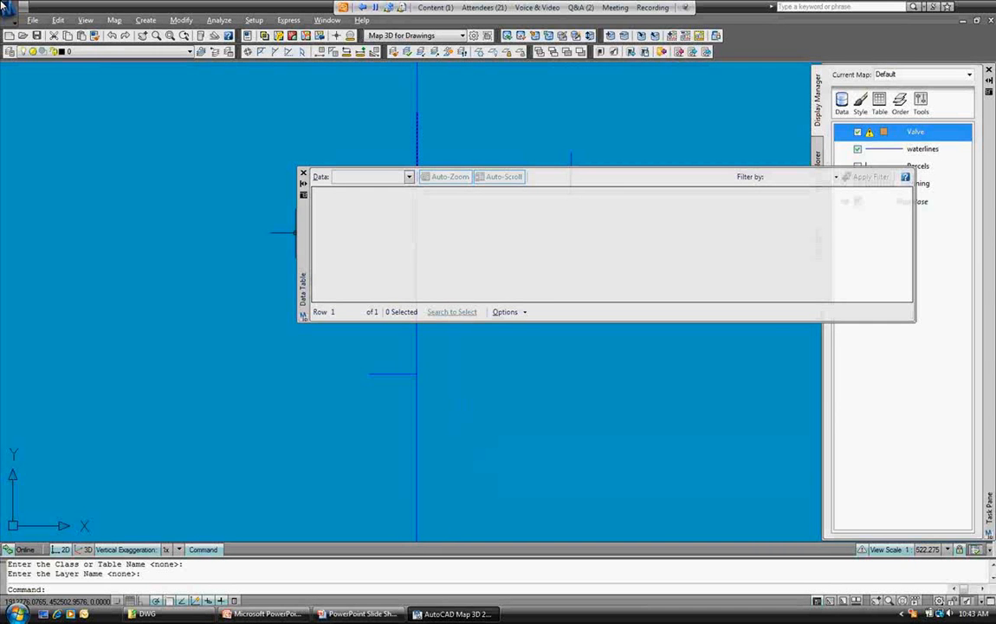
pyautogui.moveTo(302, 232); pyautogui.dragTo(344, 274)
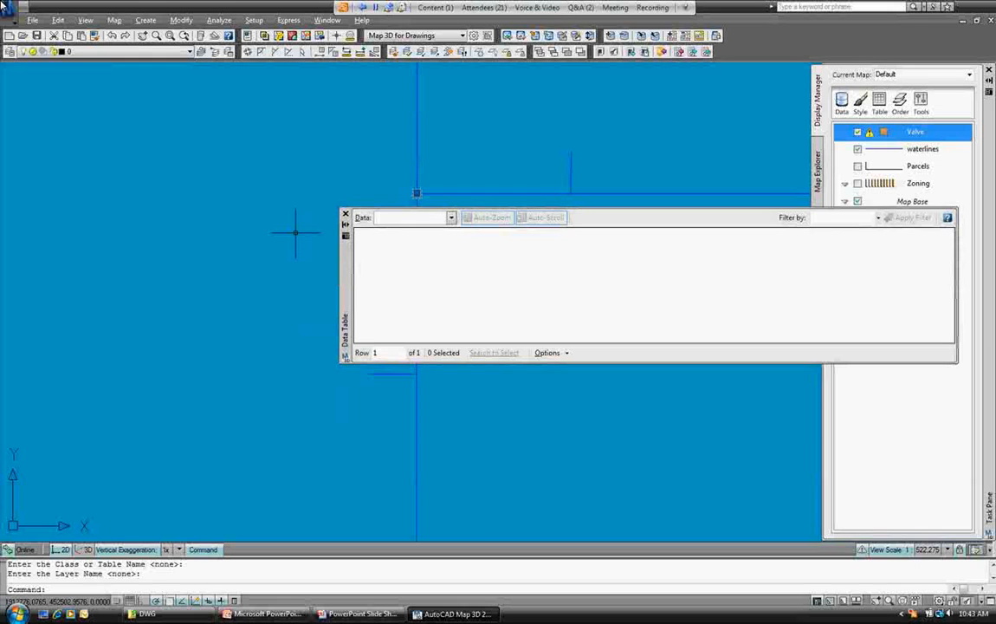
pyautogui.click(416, 193)
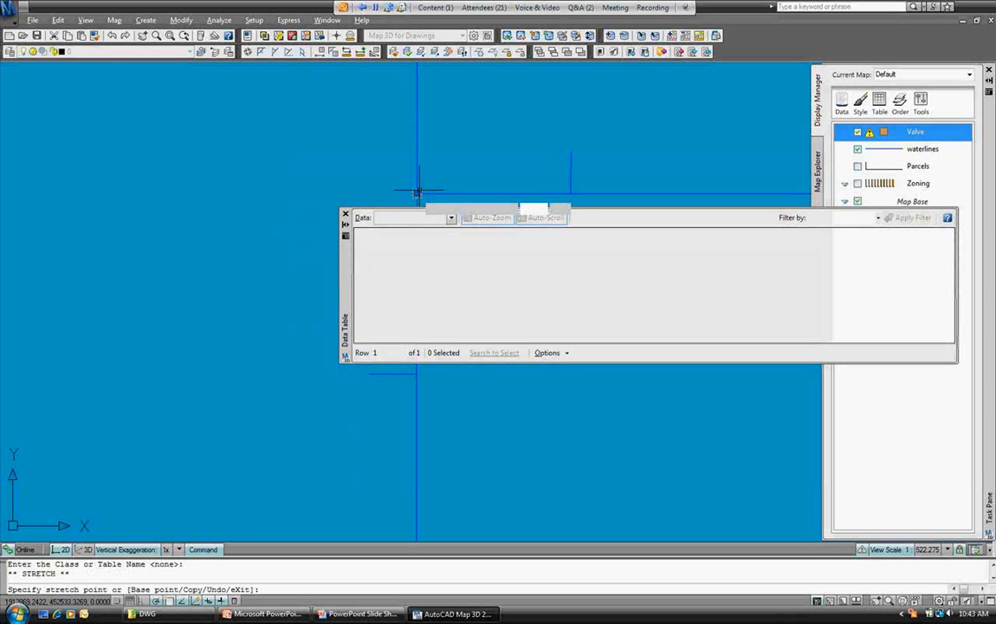
pyautogui.rightClick(417, 192)
pyautogui.press('Escape')
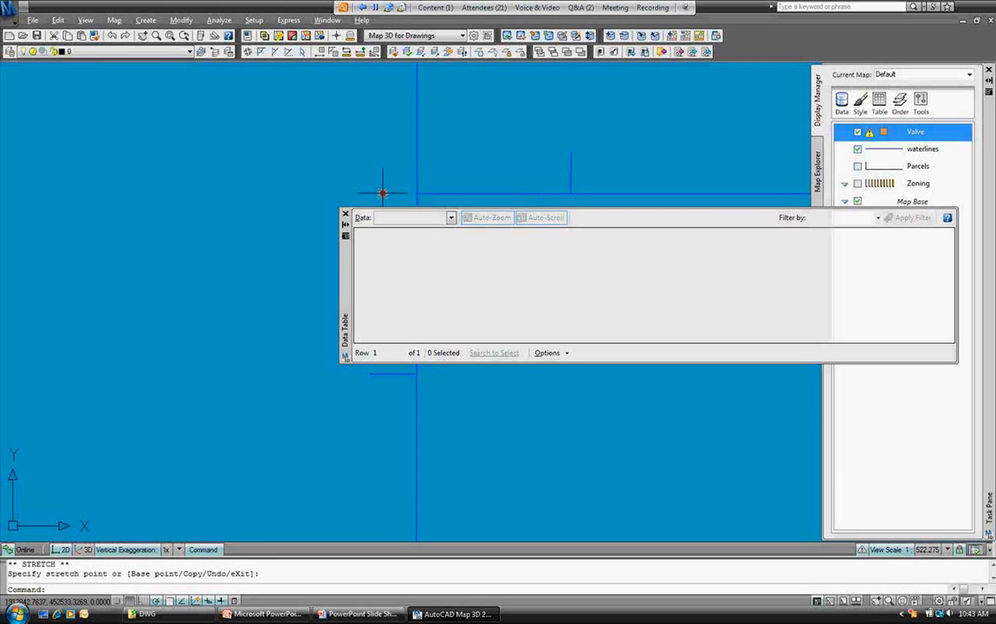
pyautogui.write('e')
pyautogui.press('Return')
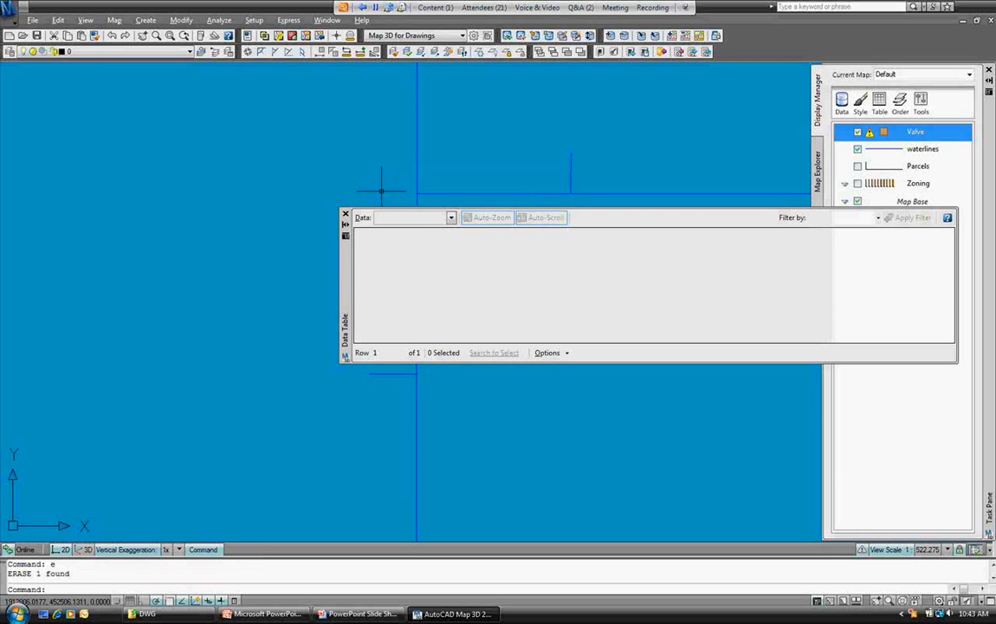
pyautogui.click(346, 214)
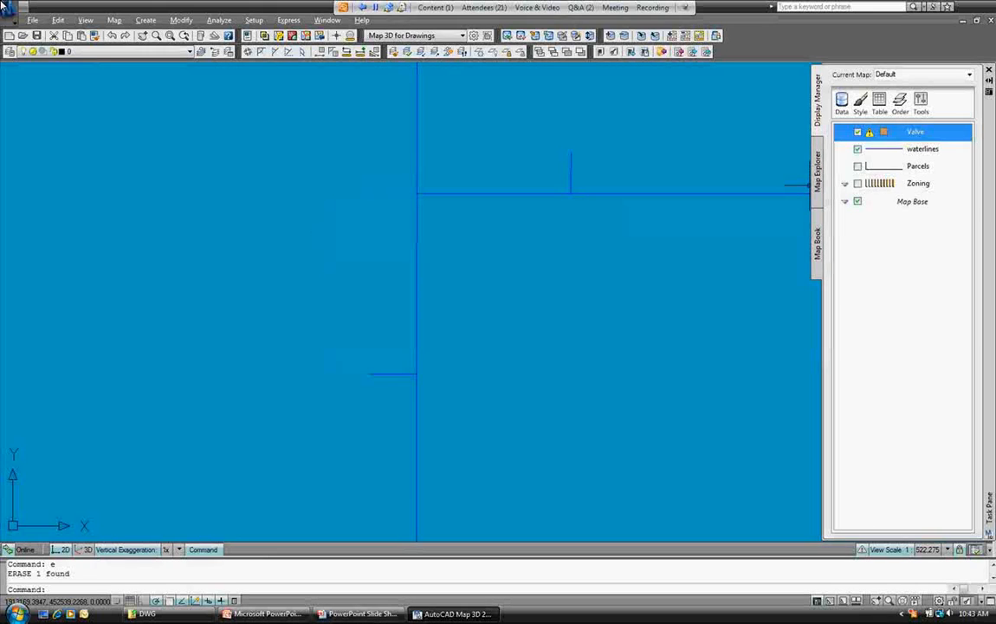
# Create a new Valve point at the short line's upper waterline junction, with Type Gate.
pyautogui.rightClick(914, 131)
pyautogui.moveTo(844, 251)
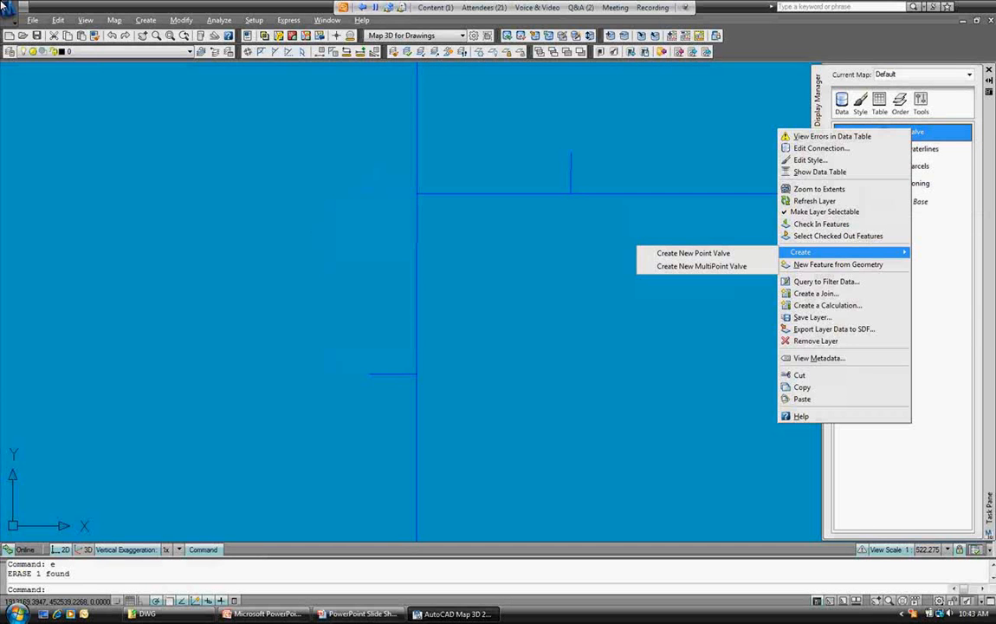
pyautogui.click(693, 253)
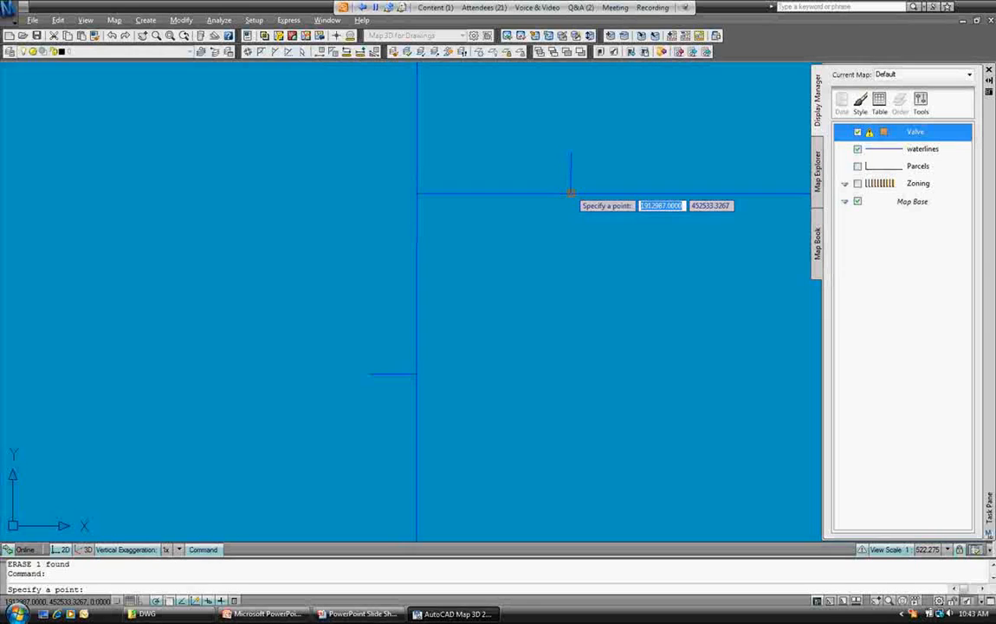
pyautogui.click(570, 192)
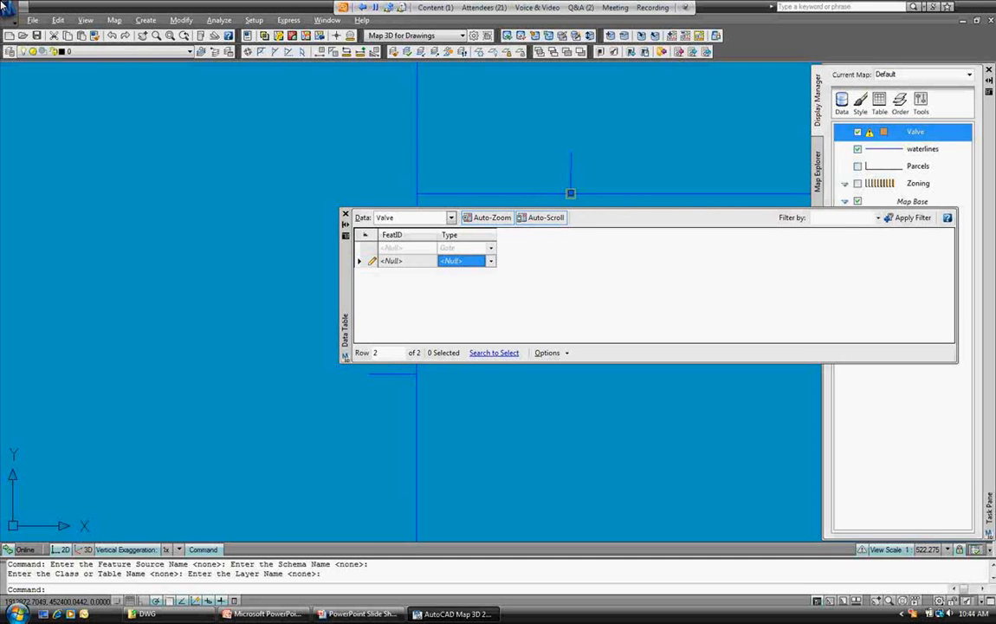
pyautogui.click(491, 261)
pyautogui.click(447, 267)
pyautogui.click(345, 213)
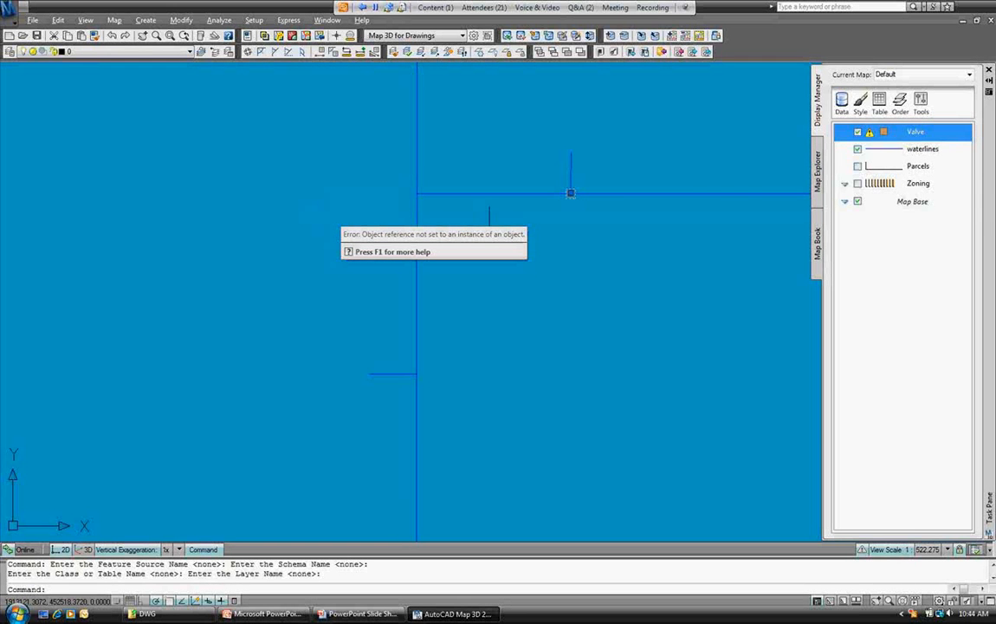
# Check in the new Valve feature, review the save-failure messages, then show Map Explorer's data connections.
pyautogui.rightClick(906, 133)
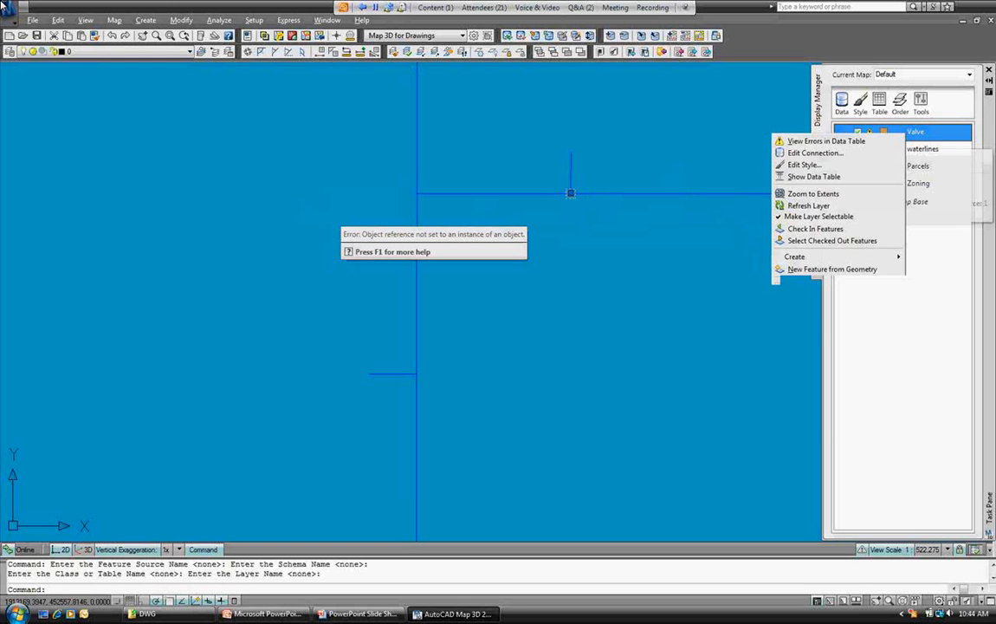
pyautogui.click(806, 228)
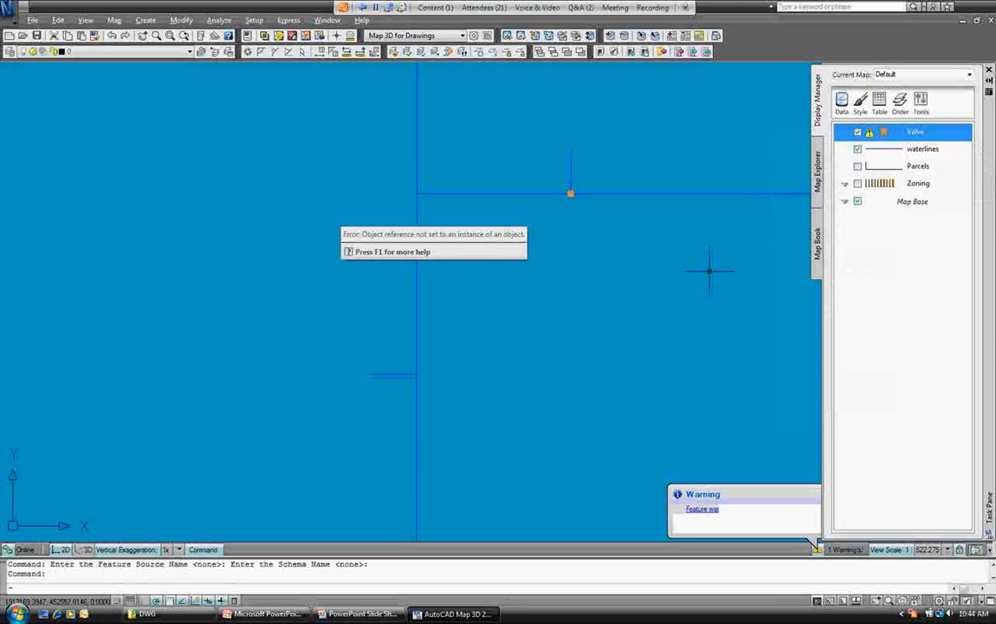
pyautogui.click(816, 548)
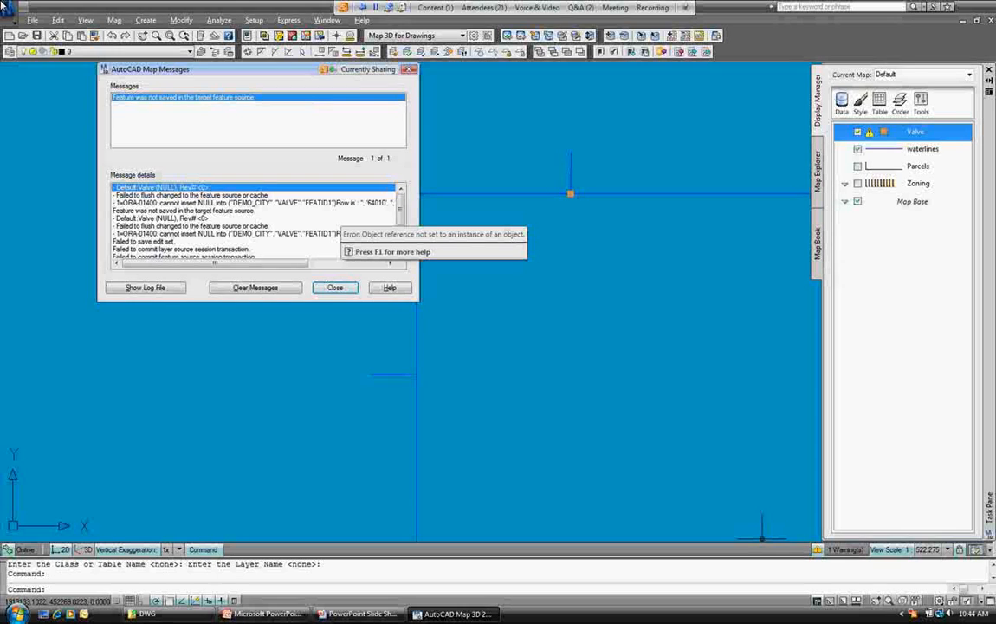
pyautogui.click(335, 287)
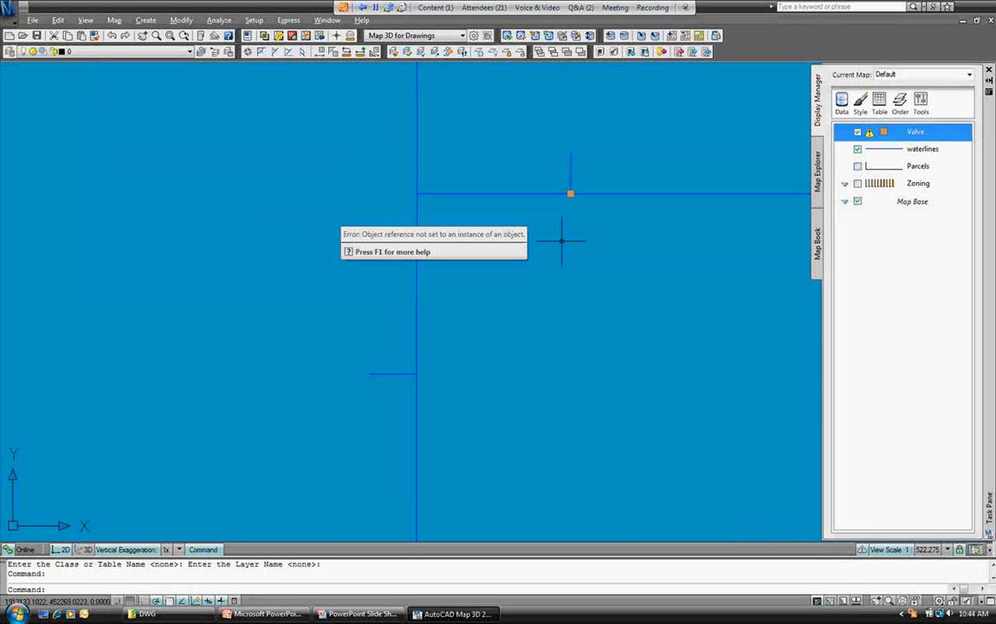
pyautogui.click(817, 173)
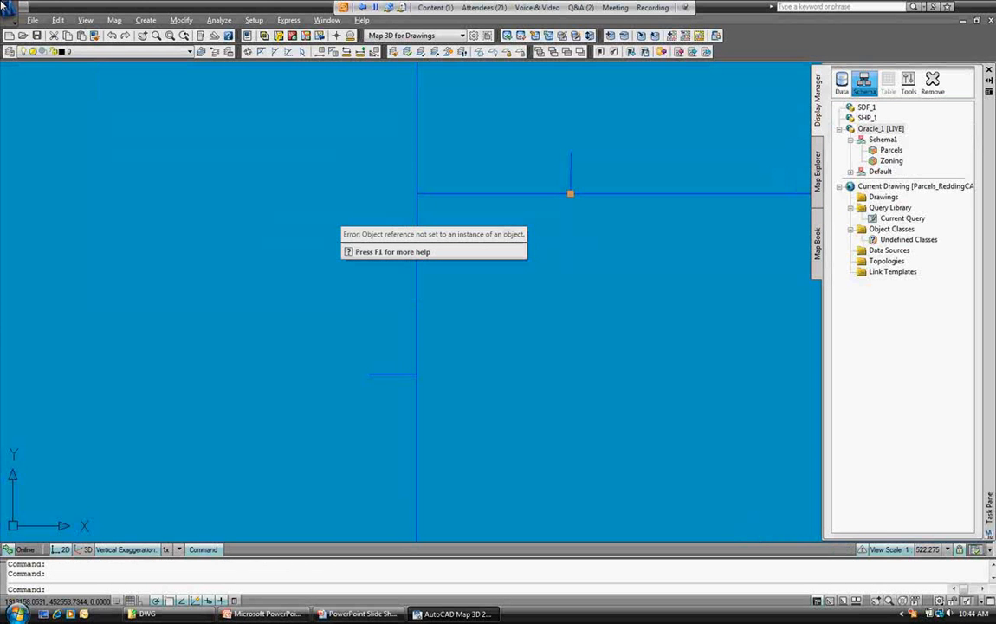
# Open the Oracle_1 Schema Editor, inspect the Valve class and its Type property, then cancel.
pyautogui.click(864, 80)
pyautogui.click(908, 93)
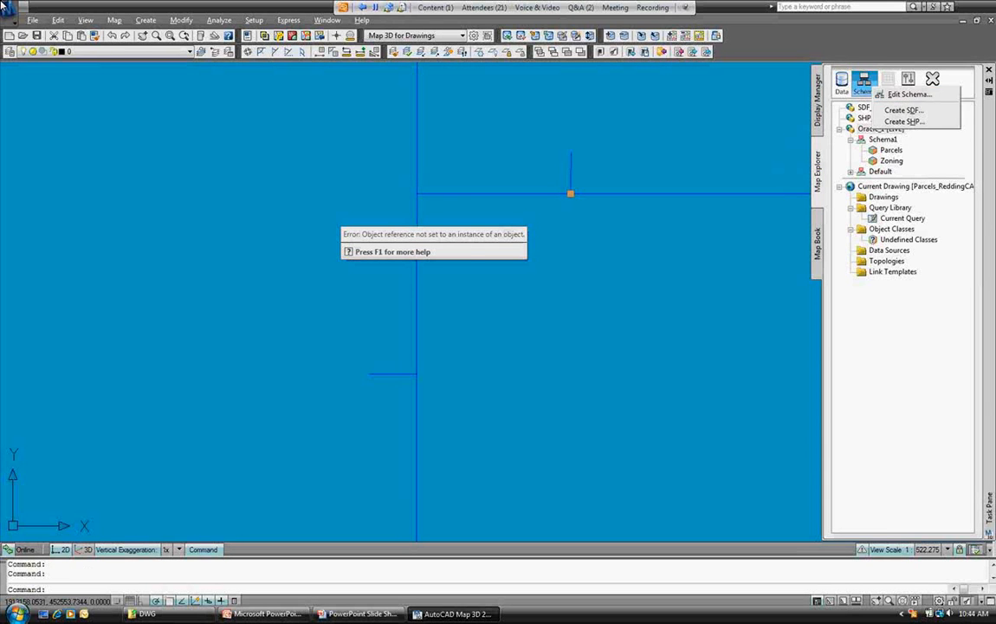
pyautogui.click(864, 82)
pyautogui.click(905, 94)
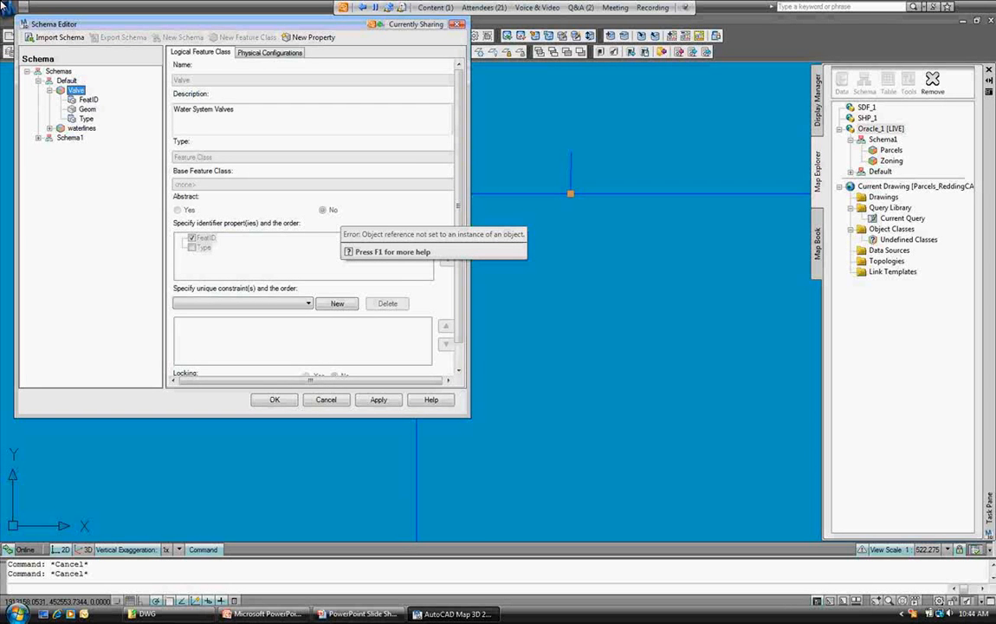
pyautogui.click(86, 118)
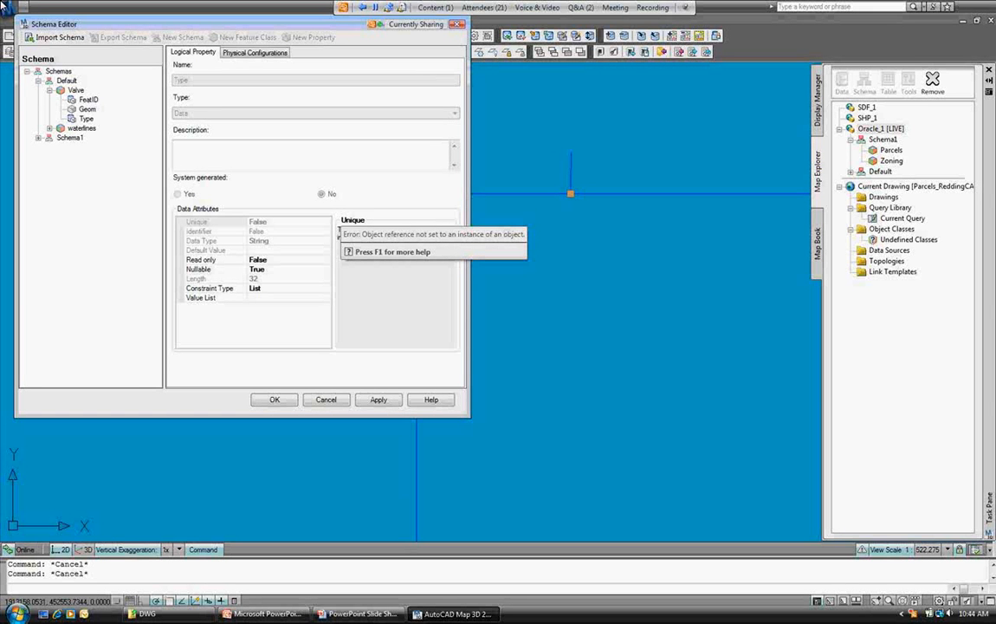
pyautogui.click(75, 91)
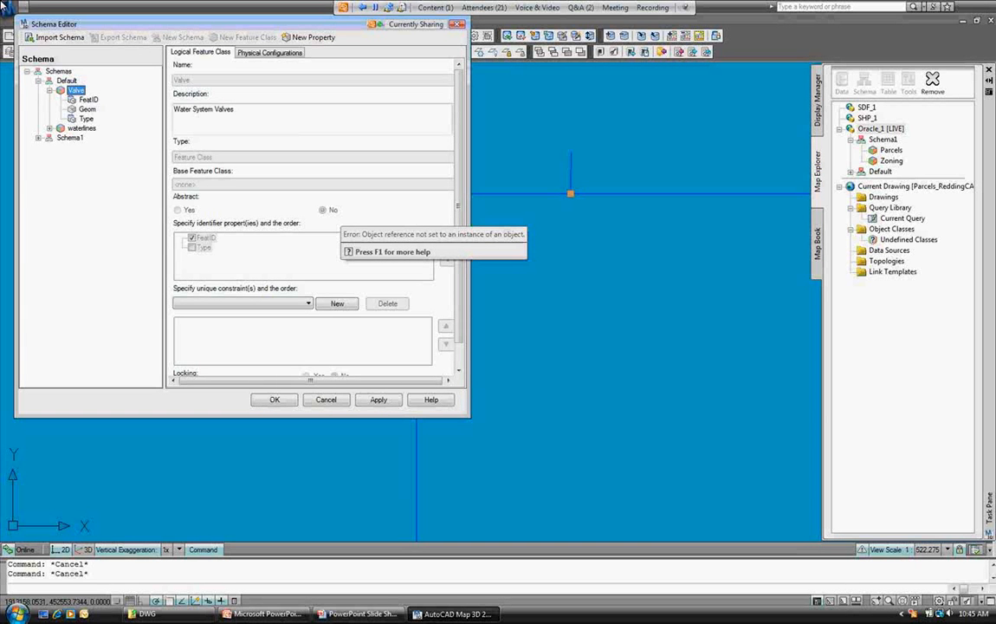
pyautogui.scroll(-1, 312, 217)
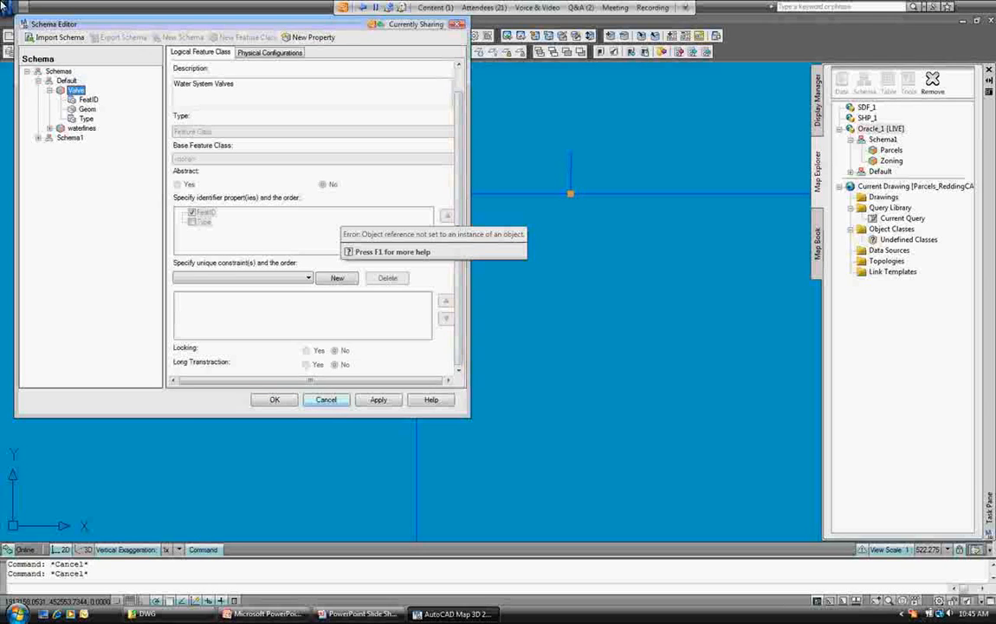
pyautogui.click(325, 400)
pyautogui.click(604, 285)
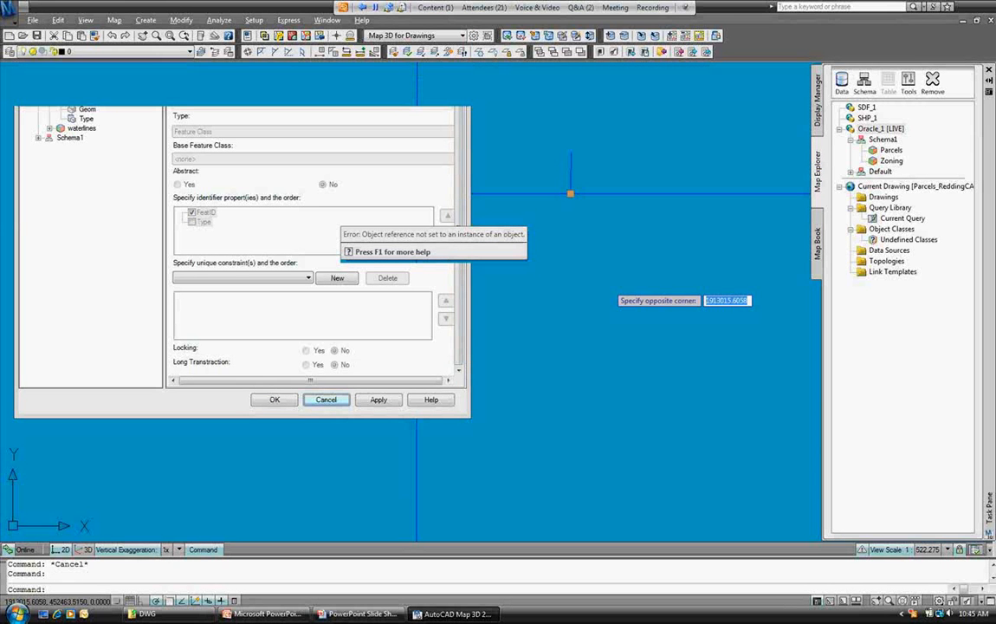
# Regenerate the drawing with RE, then view and close the Valve layer's data table.
pyautogui.scroll(-1, 553, 307)
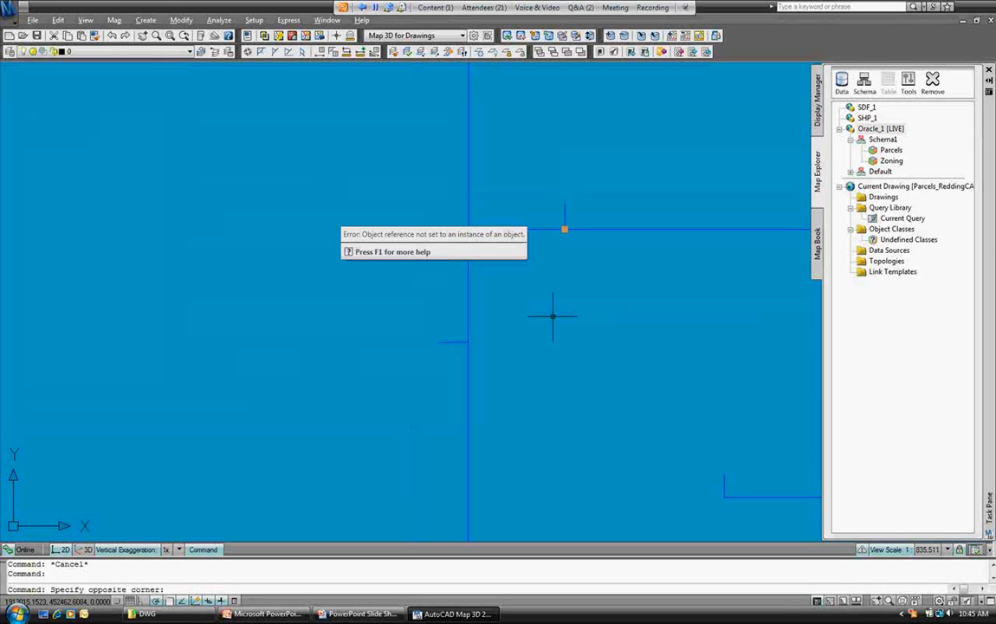
pyautogui.write('re')
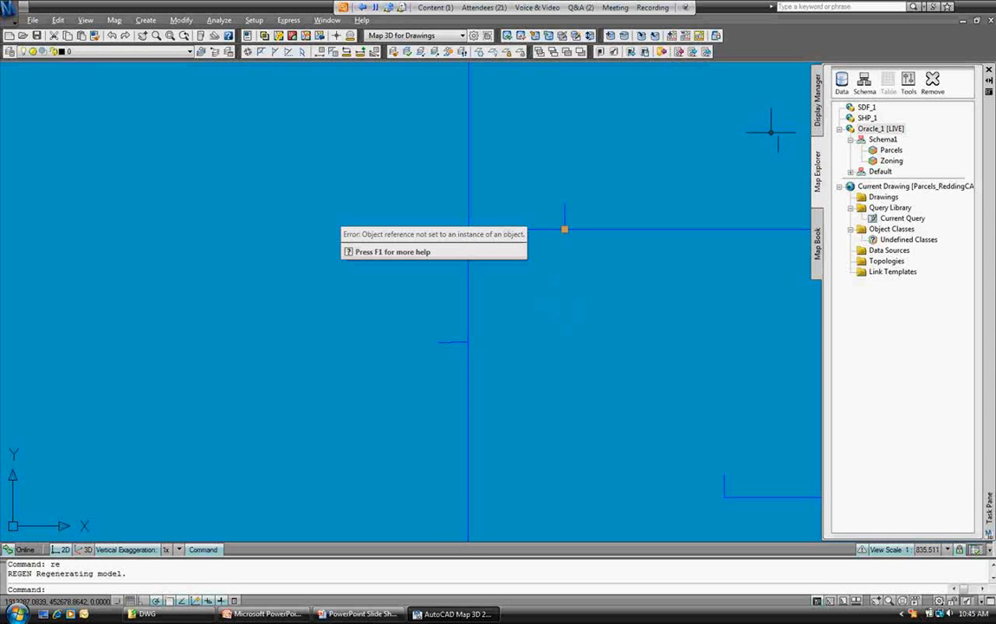
pyautogui.click(817, 100)
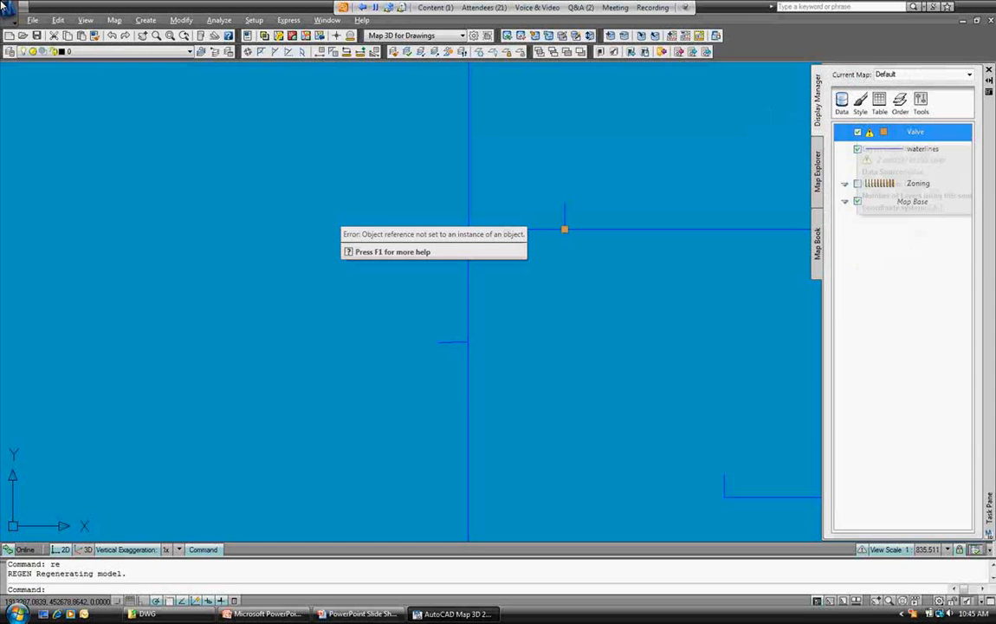
pyautogui.rightClick(903, 132)
pyautogui.click(823, 136)
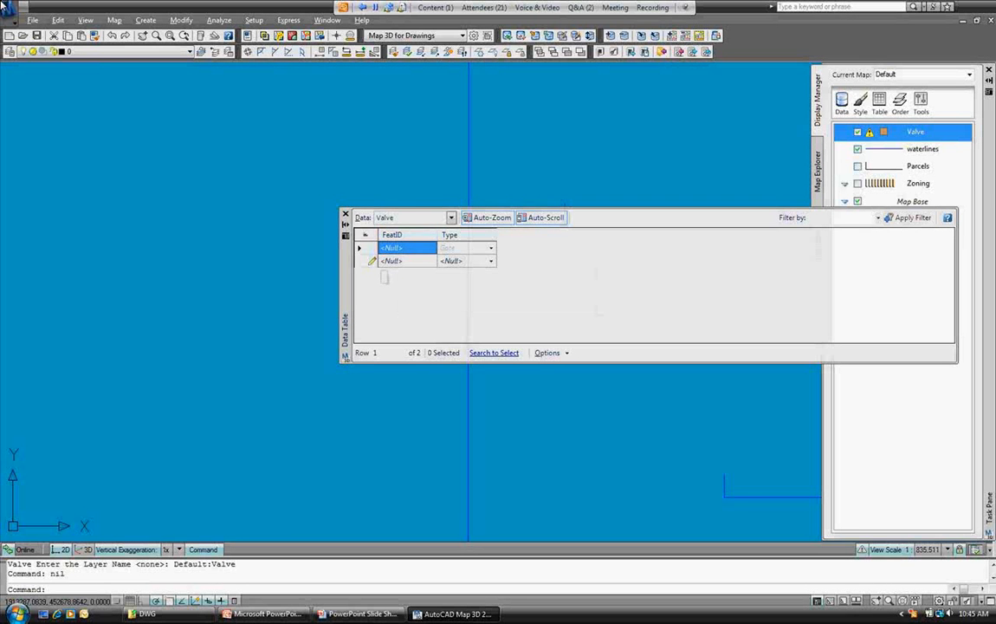
pyautogui.click(344, 214)
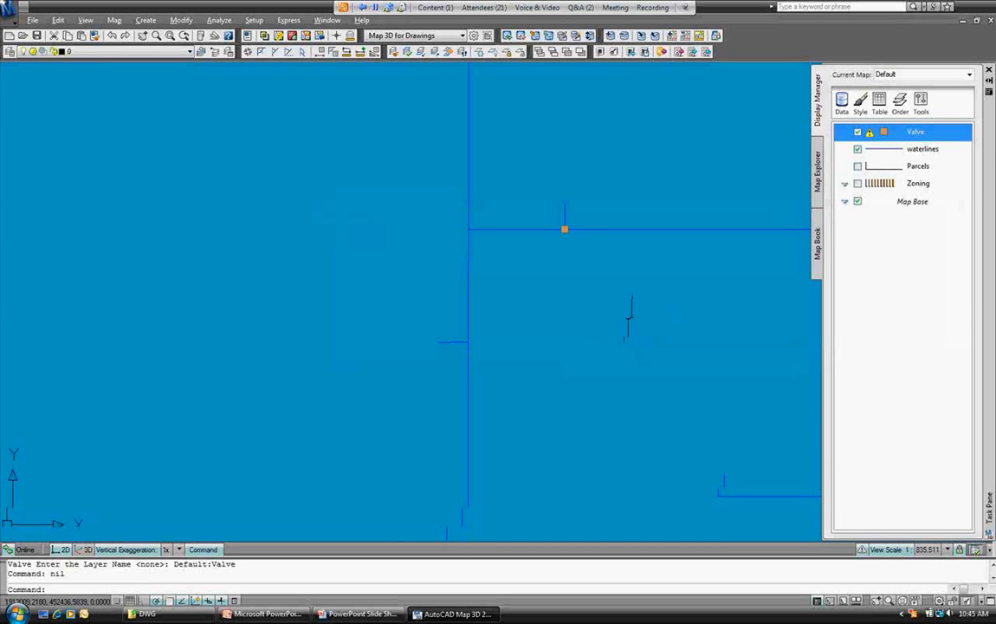
# Zoom out over the waterline network, then open the Schema options in Map Explorer.
pyautogui.scroll(-4, 460, 283)
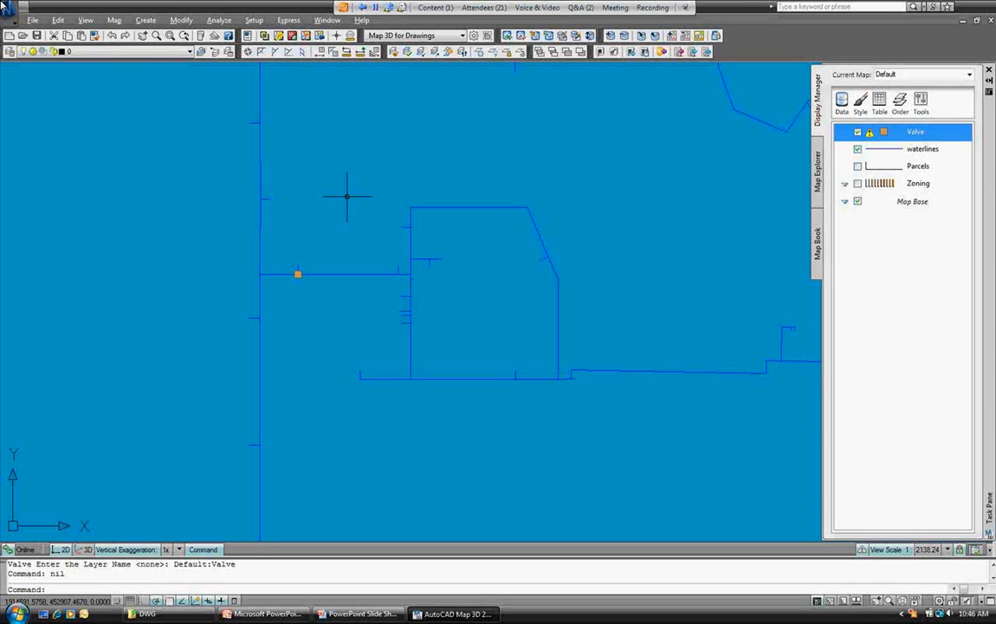
pyautogui.click(817, 172)
pyautogui.click(864, 79)
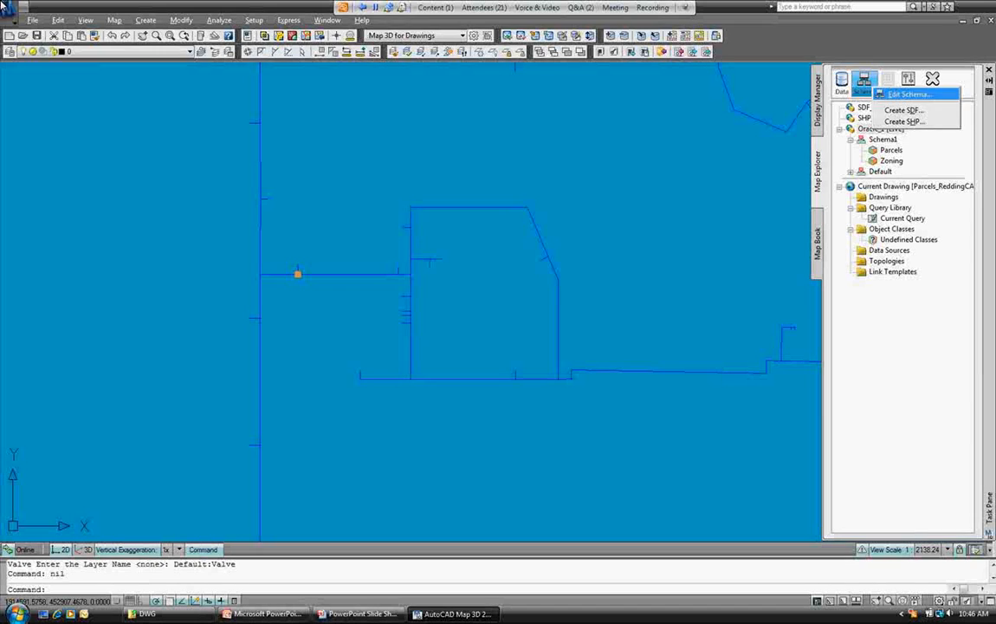
pyautogui.click(907, 93)
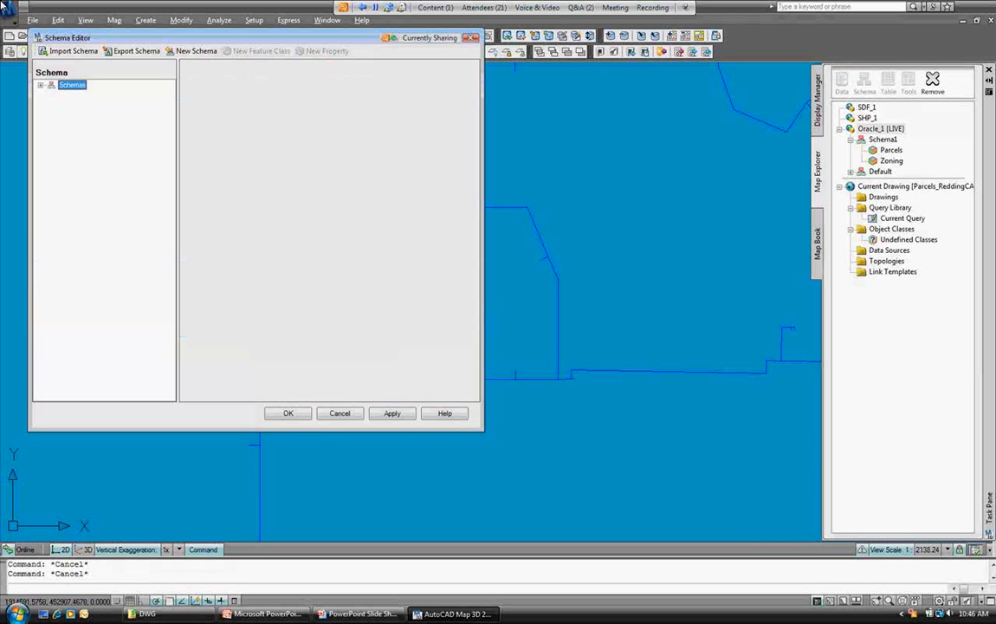
pyautogui.click(52, 93)
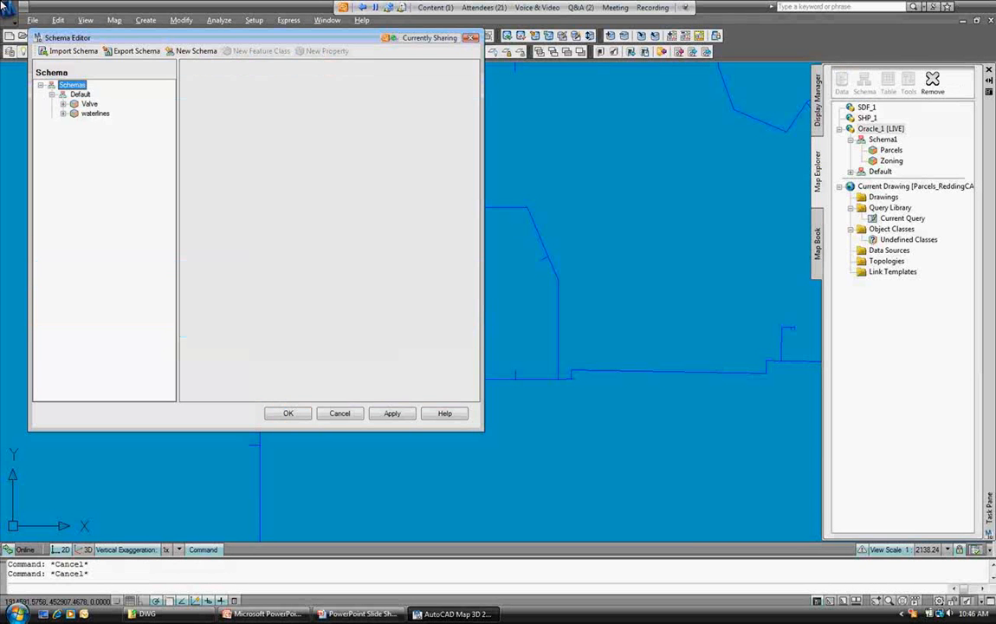
pyautogui.click(80, 94)
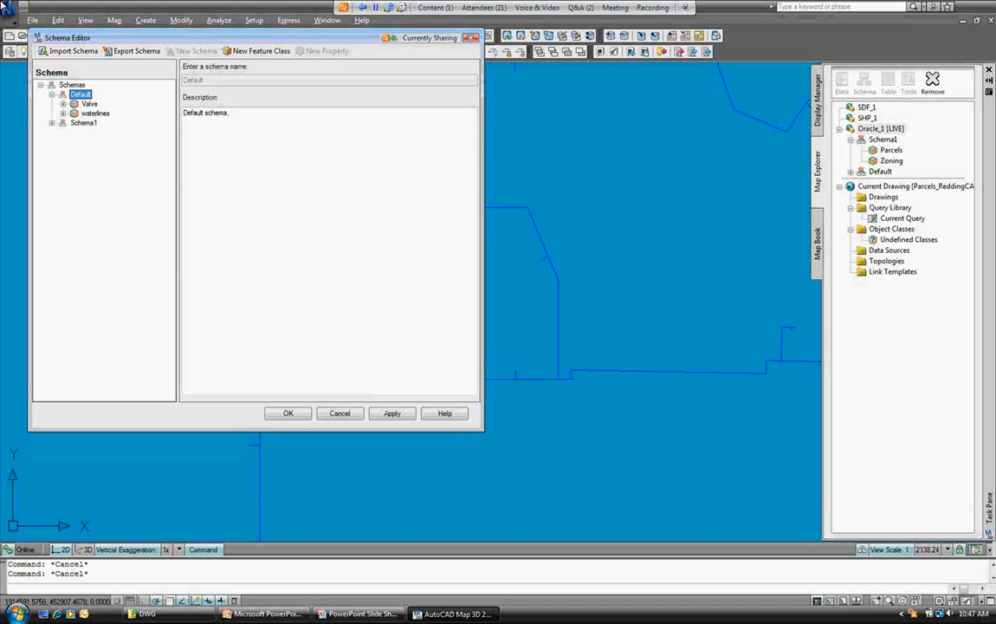
pyautogui.press('Up')
pyautogui.press('Down')
pyautogui.click(581, 7)
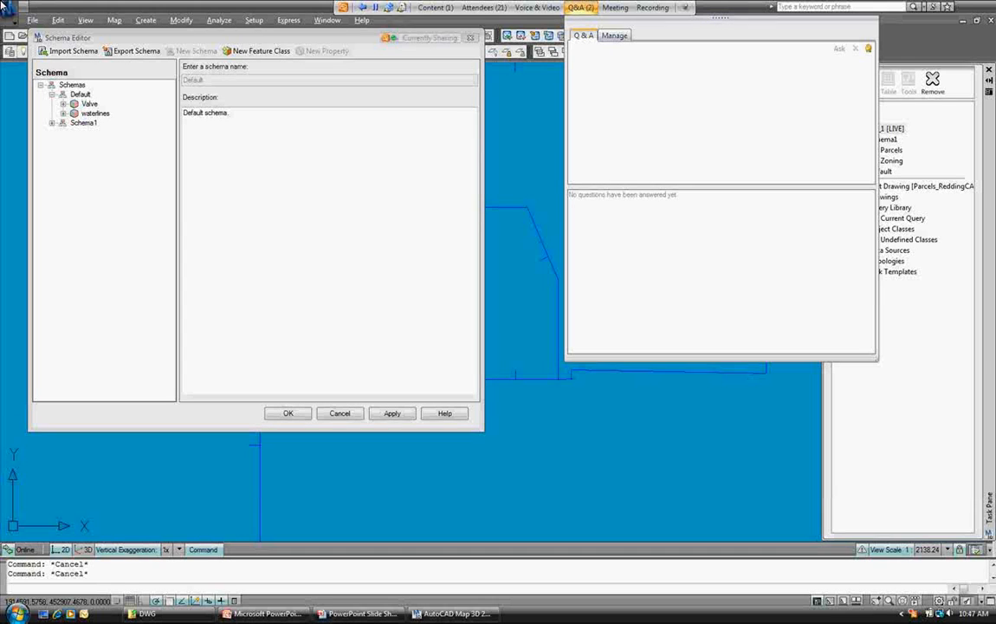
pyautogui.click(615, 35)
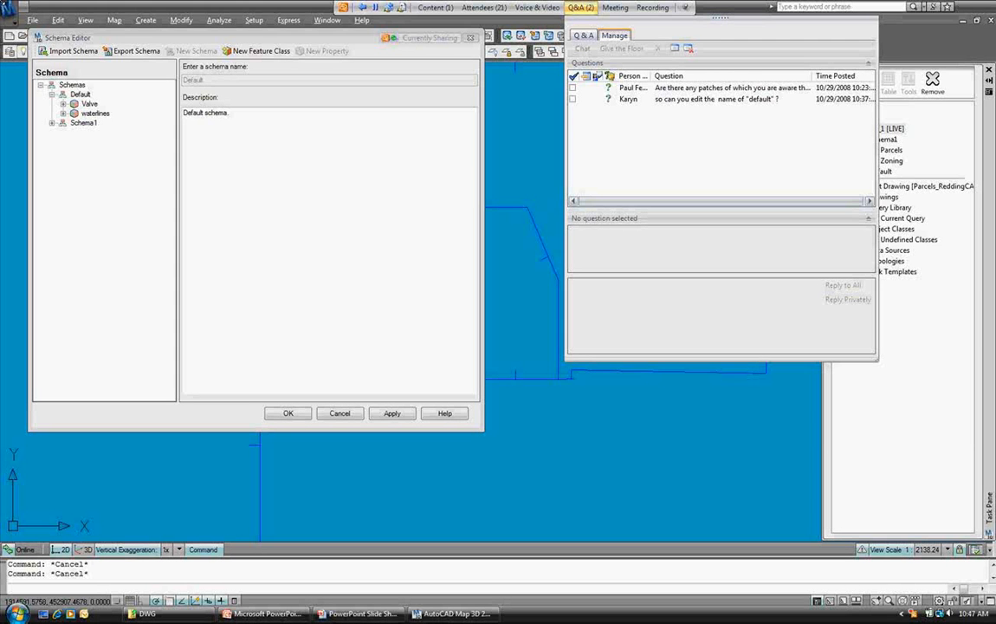
pyautogui.moveTo(876, 358); pyautogui.dragTo(978, 439)
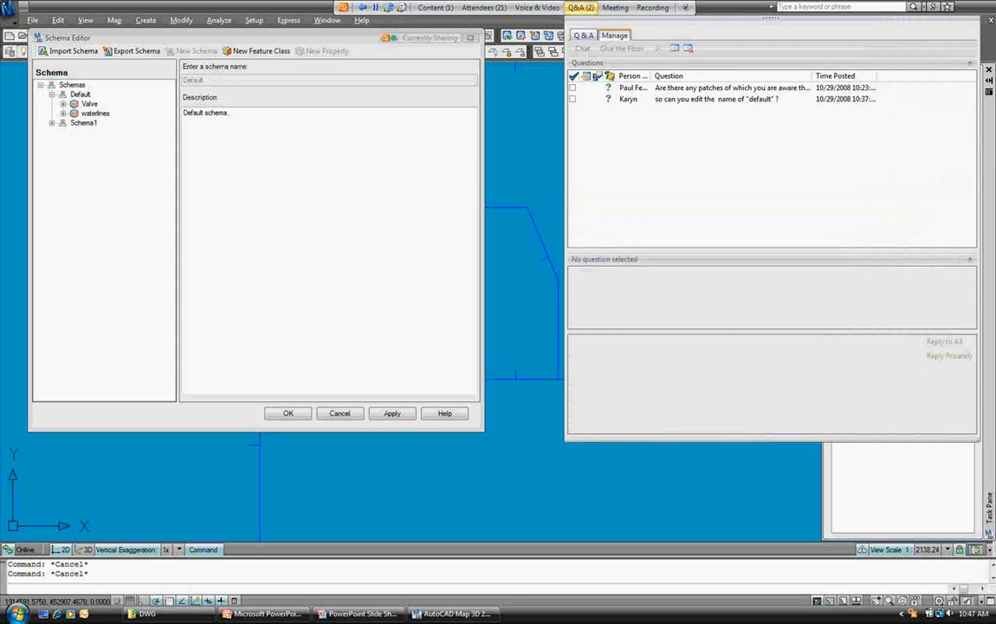
pyautogui.moveTo(813, 76); pyautogui.dragTo(916, 75)
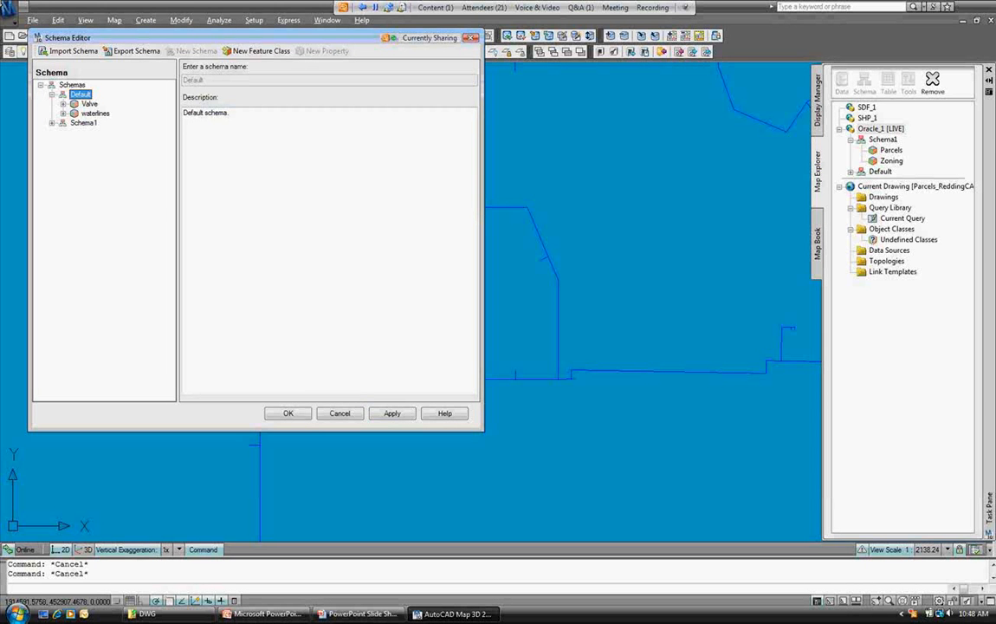
pyautogui.click(339, 413)
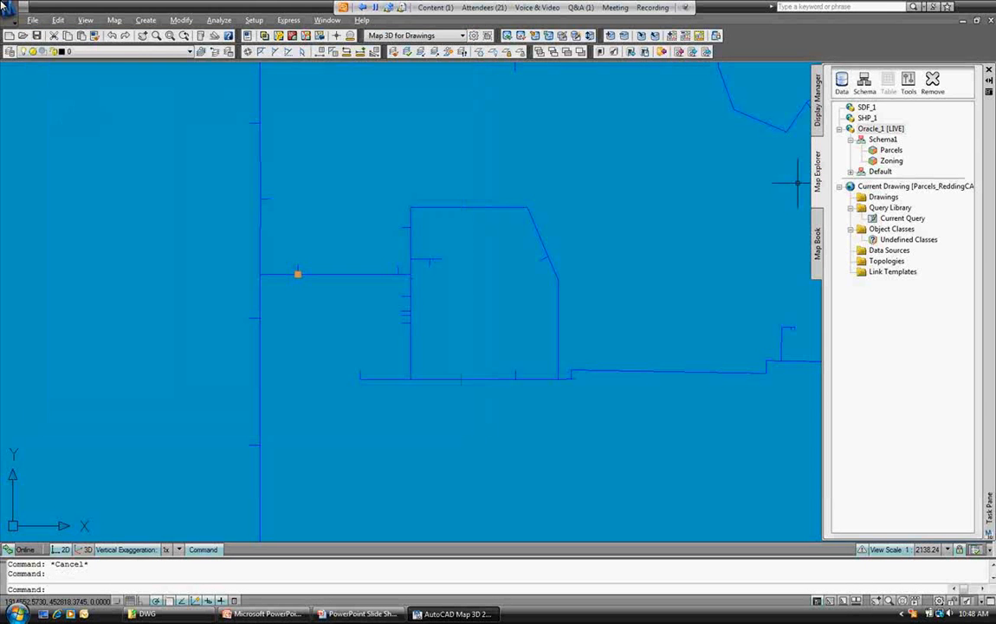
# Open Data Connect's Add Oracle Connection form from the Display Manager's Data menu.
pyautogui.click(817, 99)
pyautogui.click(842, 101)
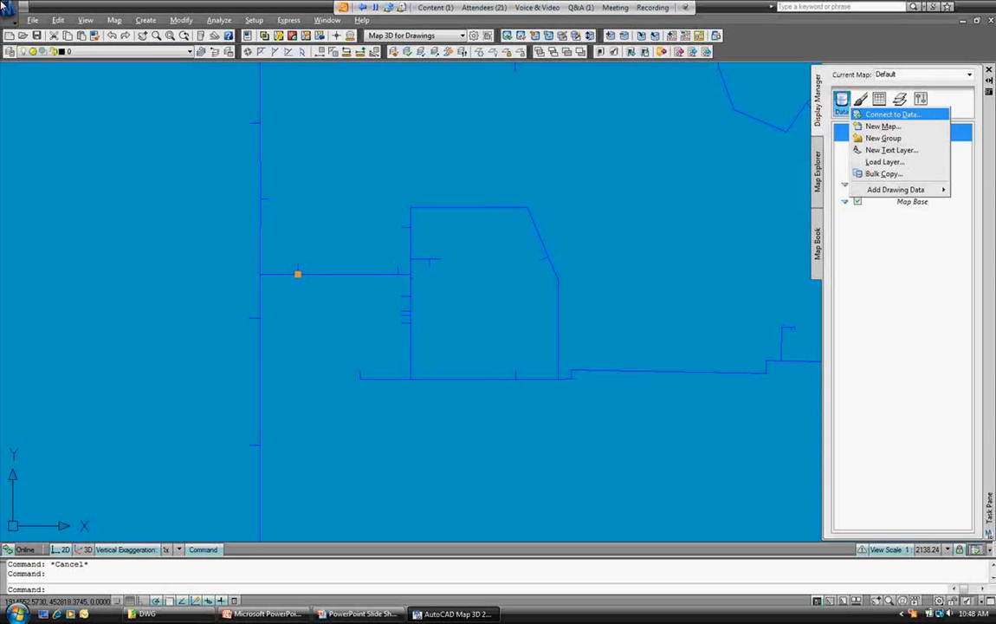
pyautogui.click(892, 113)
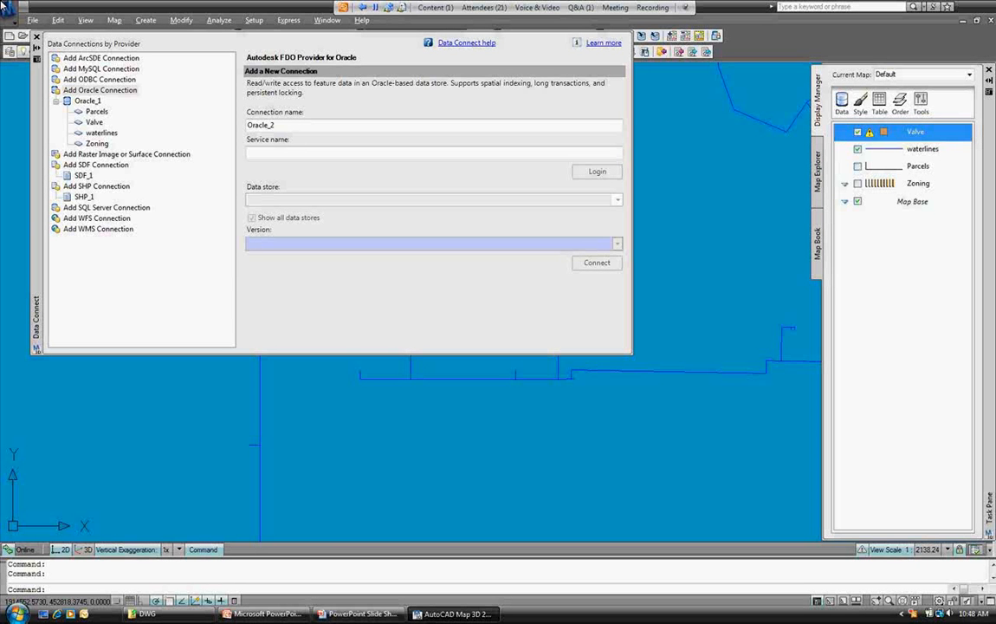
# Remove the answered attendee question from the webcast question list.
pyautogui.click(581, 7)
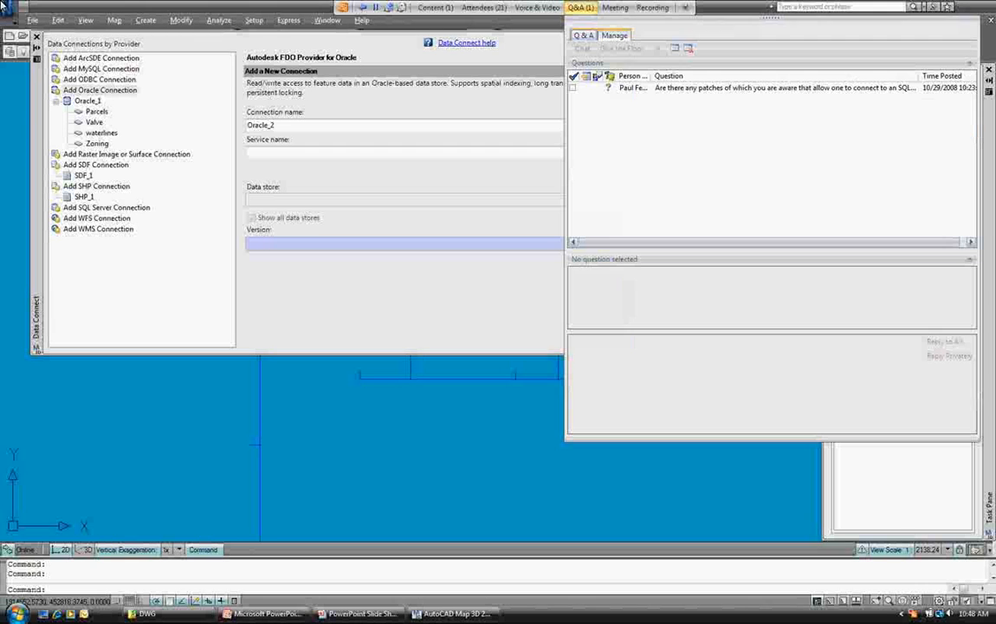
pyautogui.click(784, 87)
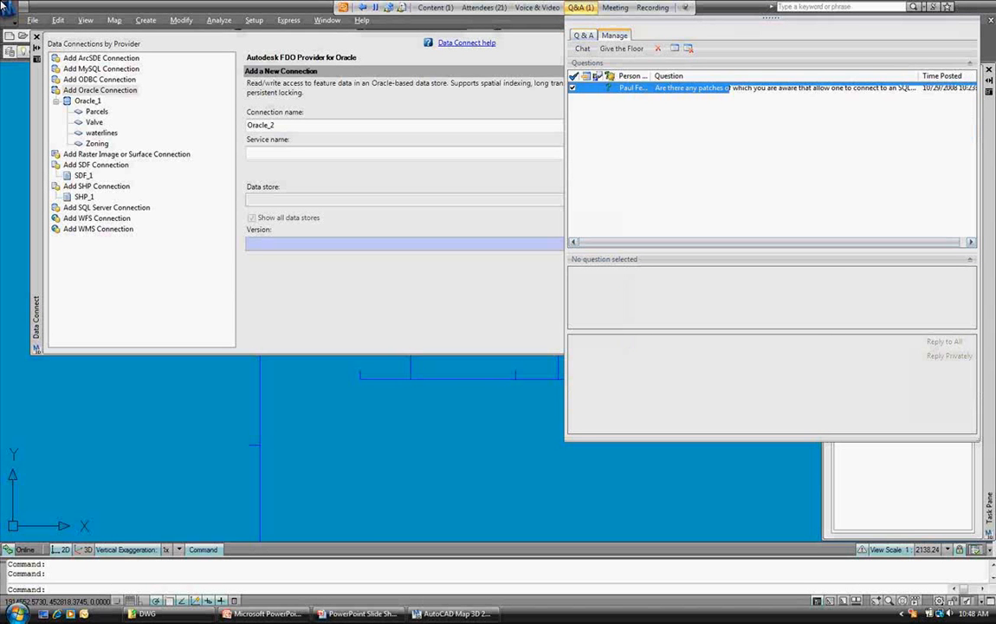
pyautogui.click(657, 49)
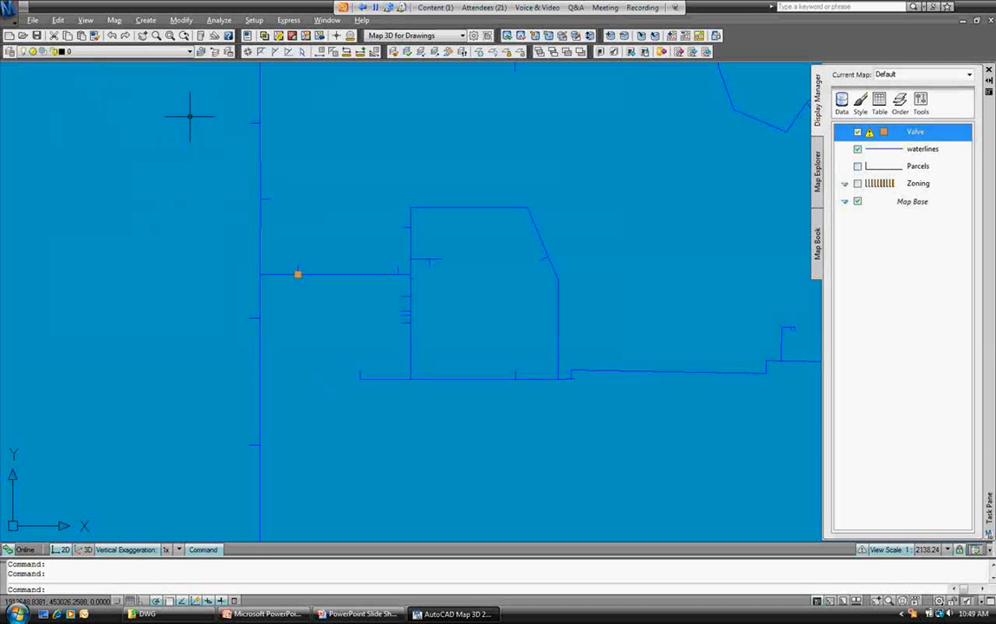
# Return to the PowerPoint slide show and advance past Questions to the Thank you slide.
pyautogui.hotkey('alt', 'Tab')
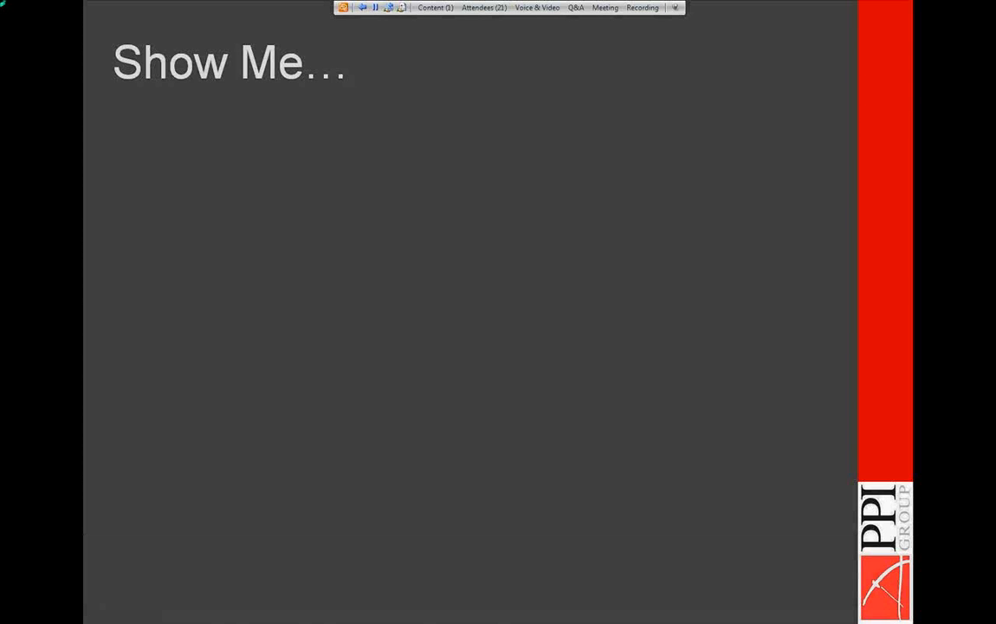
pyautogui.press('Right')
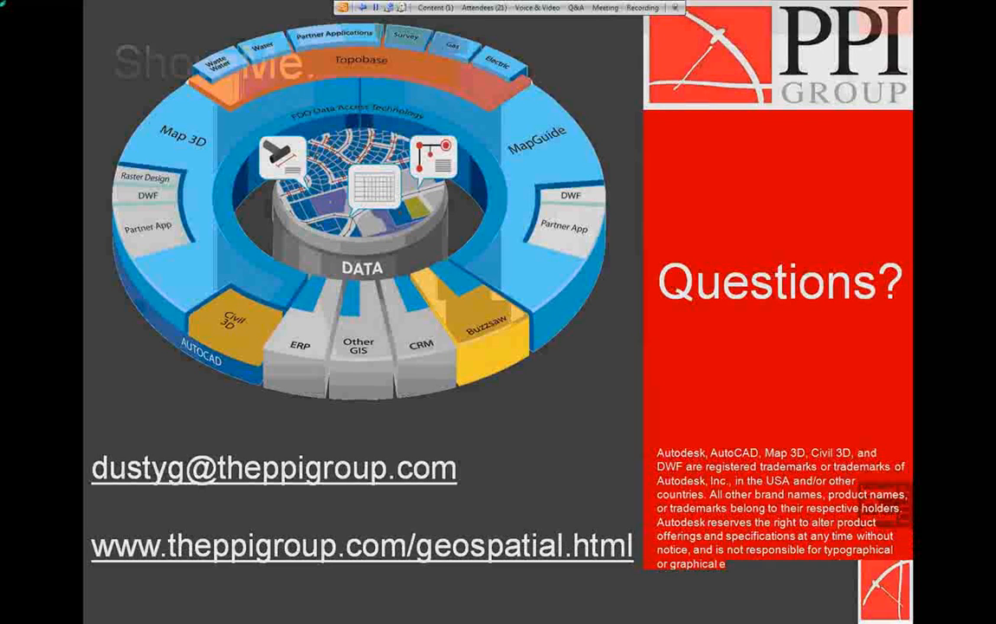
pyautogui.press('Right')
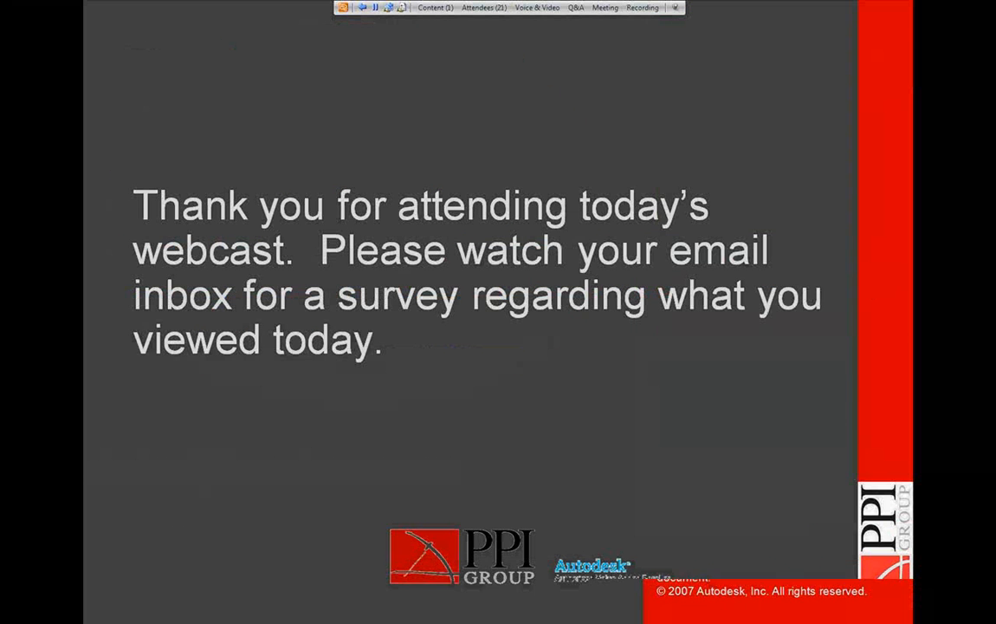